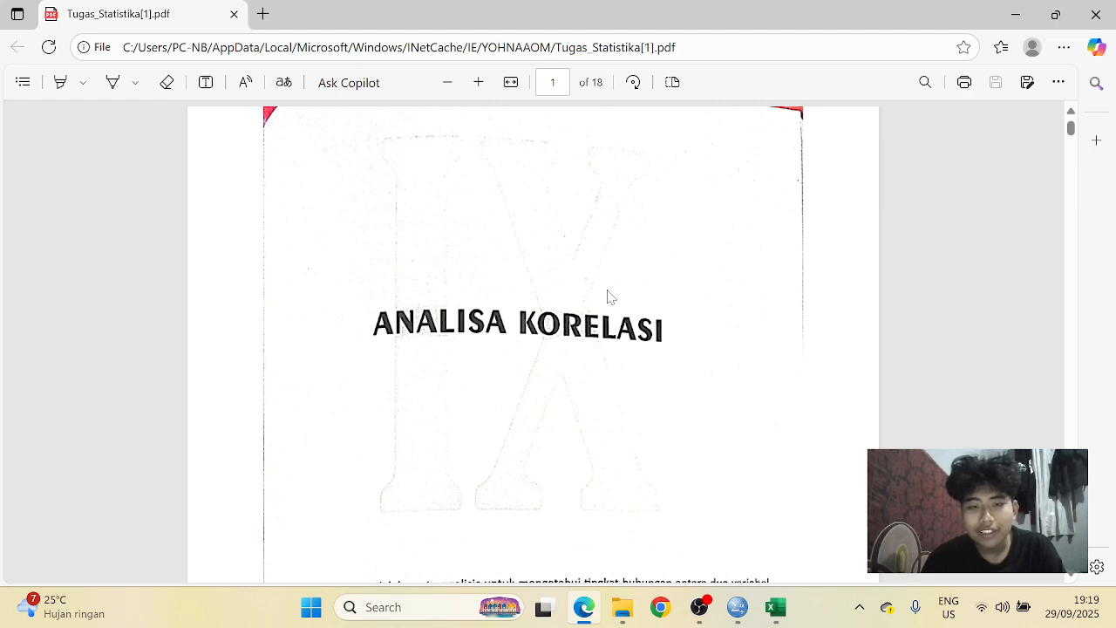
- Read the correlation analysis introduction and section 9.1 on the manual Pearson Product Moment method, including the r and t formulas
scroll(549, 338, down, 5)
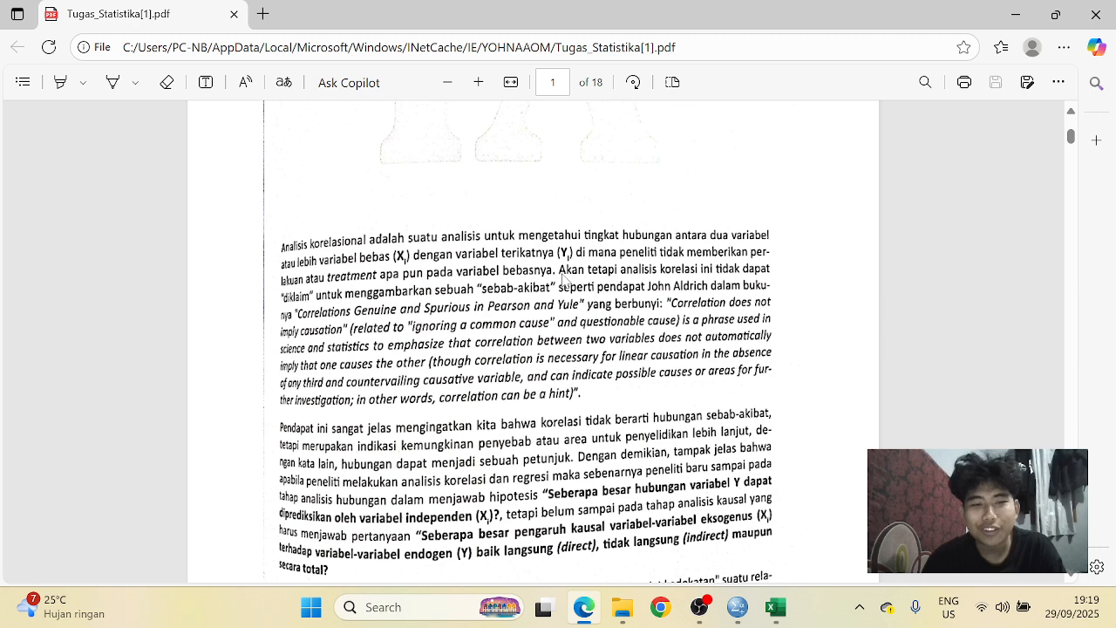
scroll(567, 277, up, 5)
scroll(567, 273, down, 3)
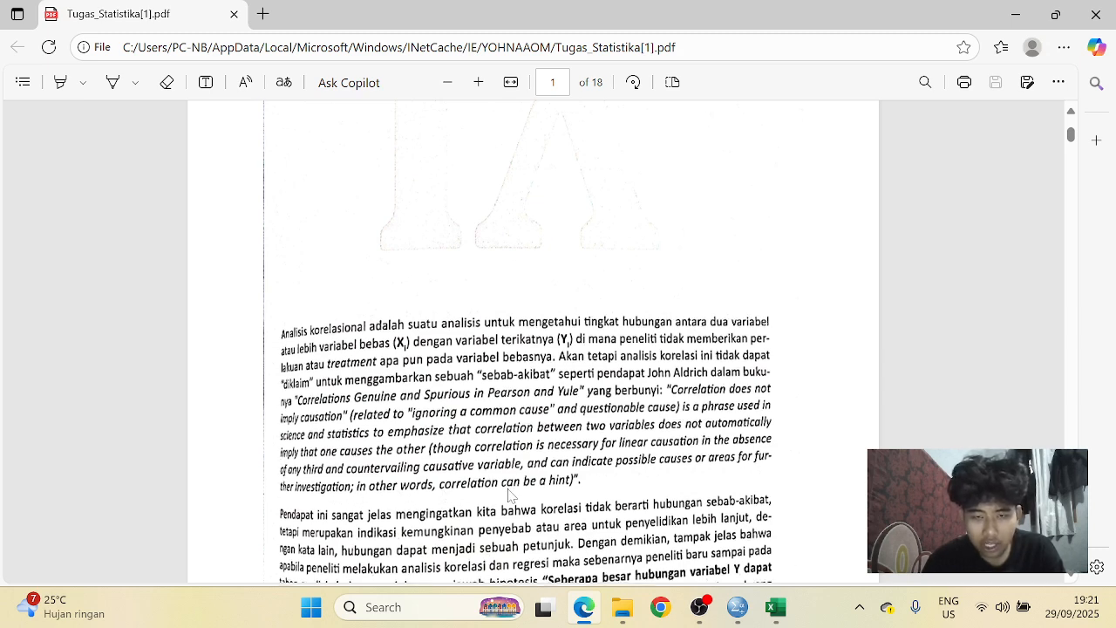
scroll(504, 492, down, 2)
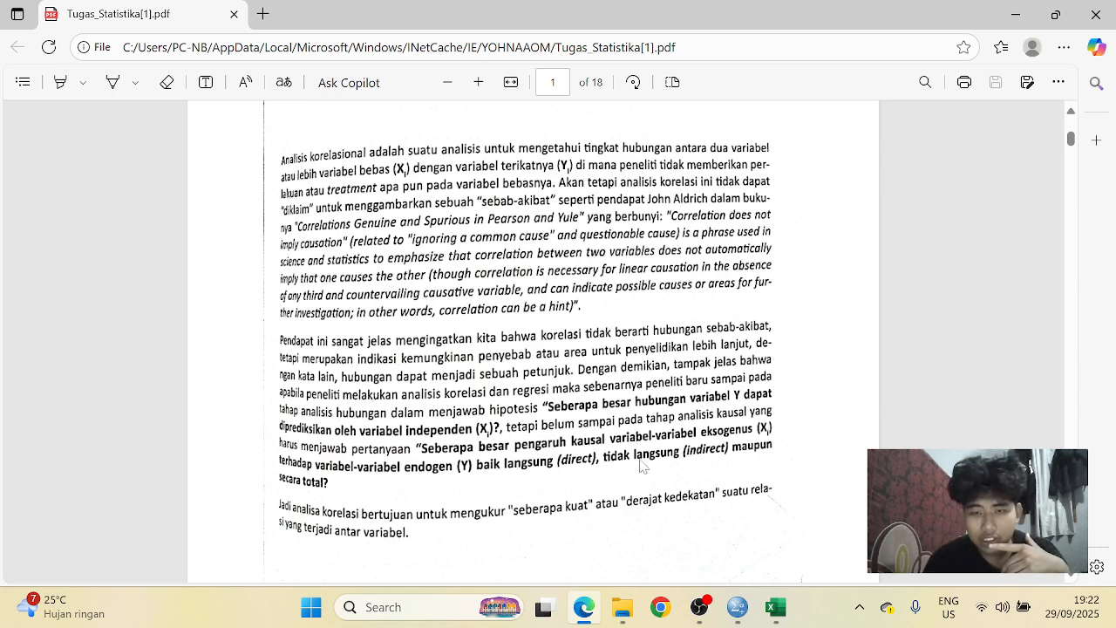
scroll(360, 467, down, 2)
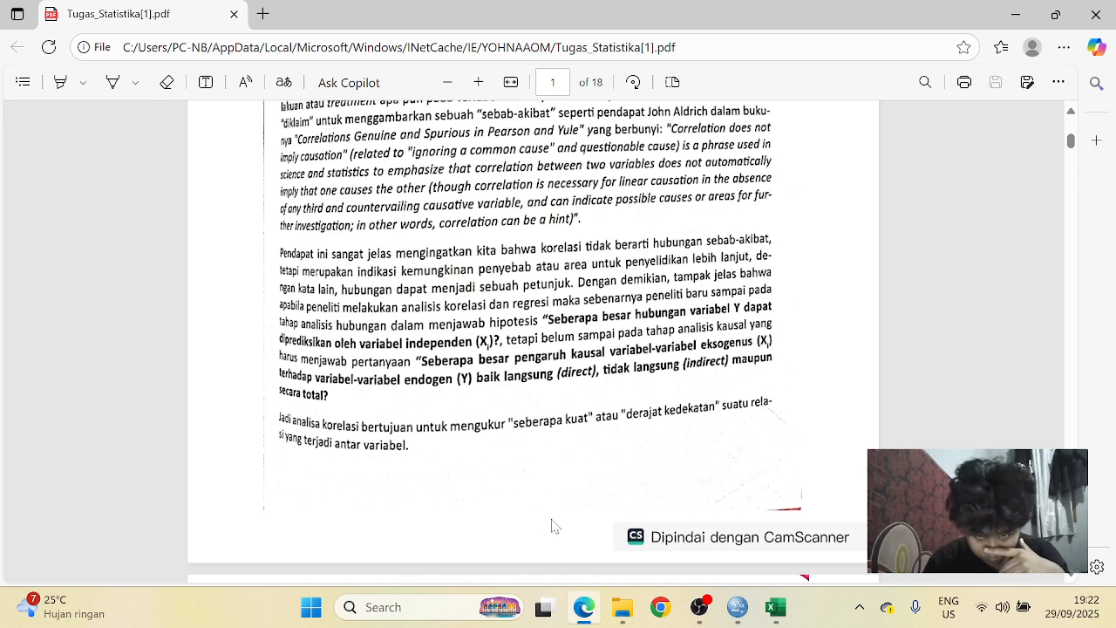
scroll(558, 494, down, 4)
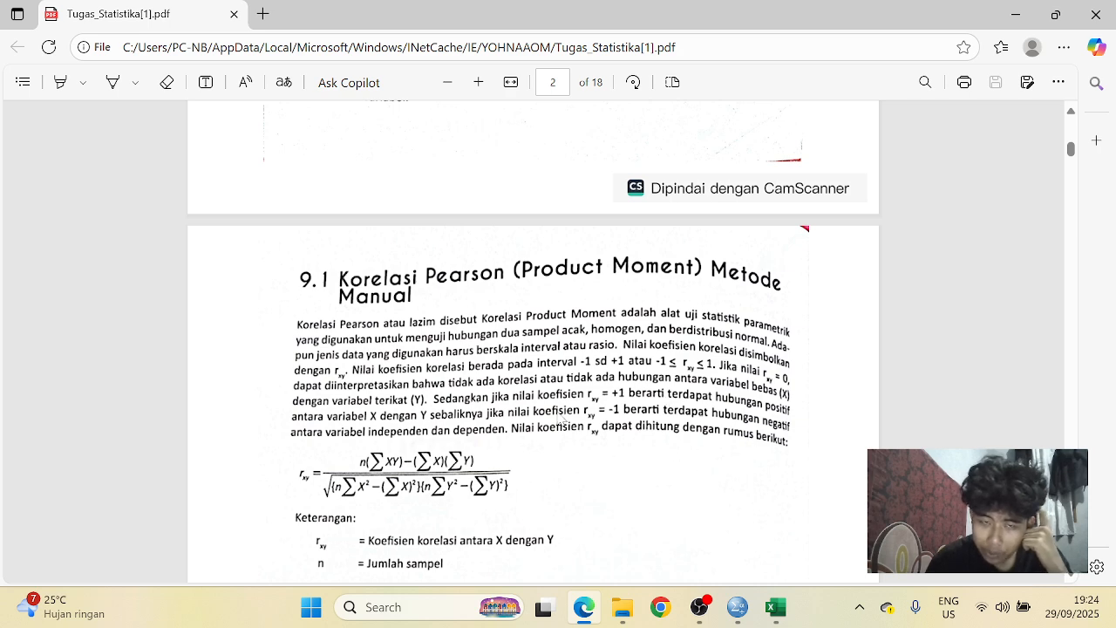
scroll(558, 418, down, 3)
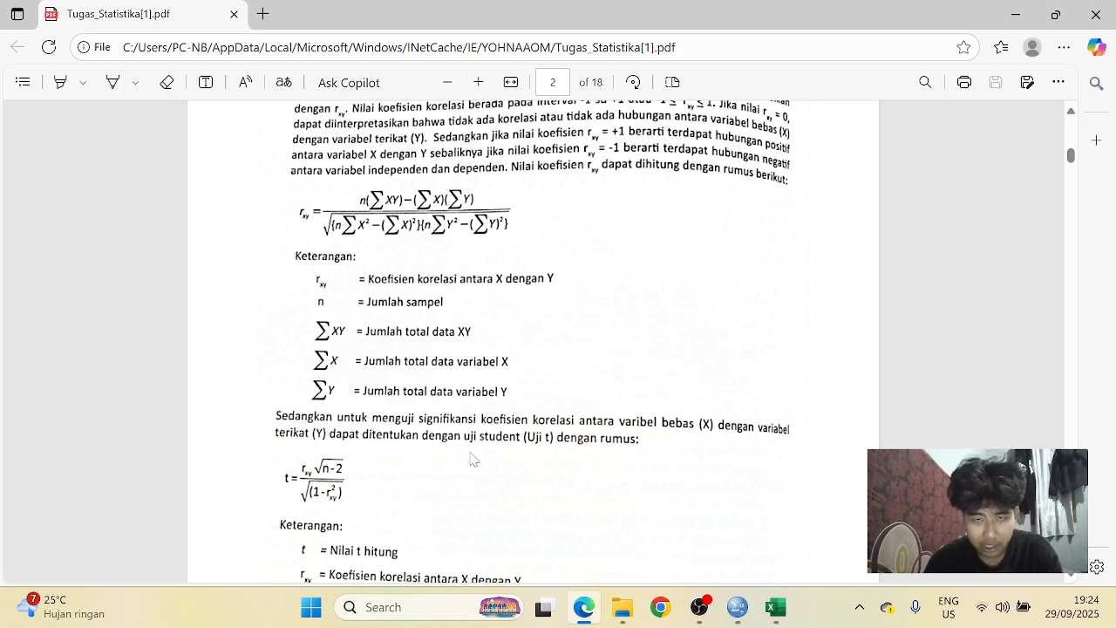
scroll(492, 453, down, 1)
scroll(414, 353, down, 2)
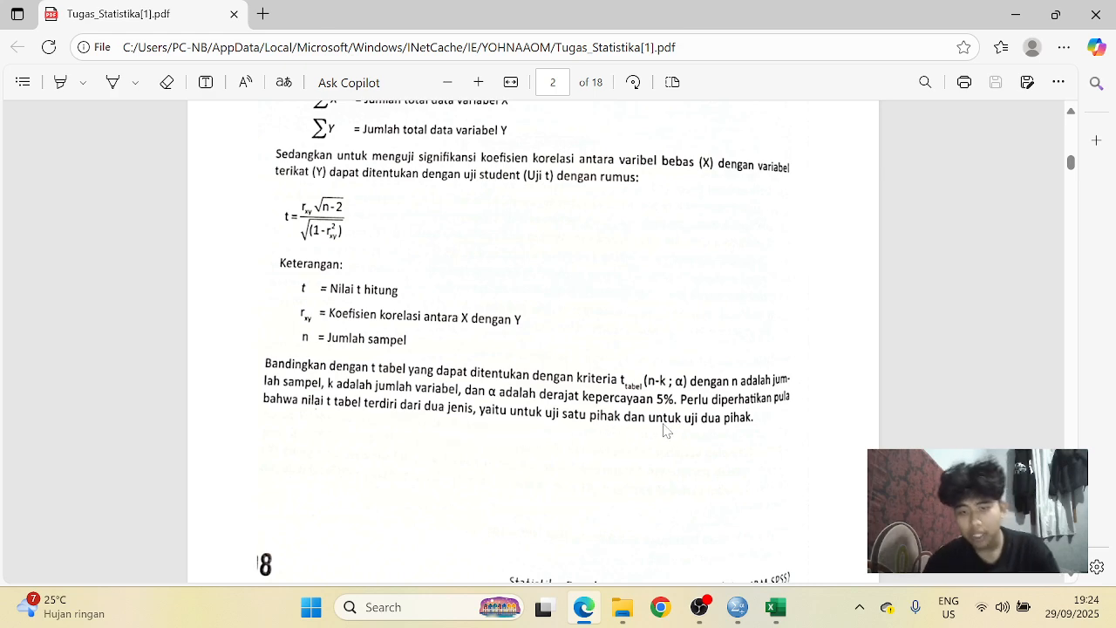
- Examine Contoh 9.1: the X and Y sample data, the hypotheses, Tabel 9.2 and the worked correlation and t-table calculations
scroll(668, 436, down, 6)
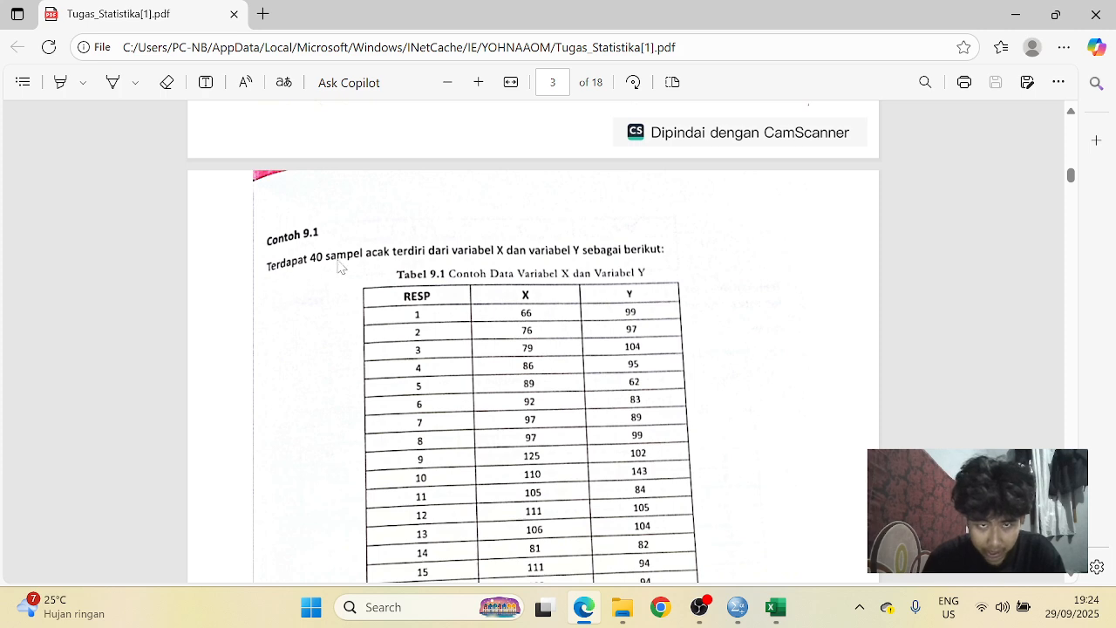
scroll(305, 191, down, 2)
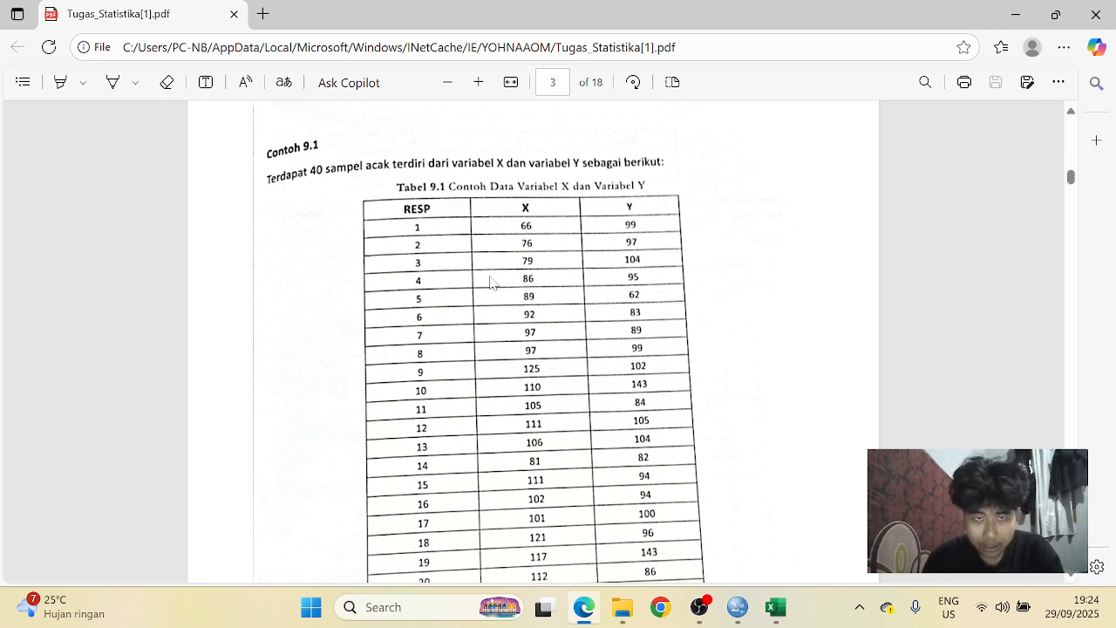
scroll(528, 305, down, 5)
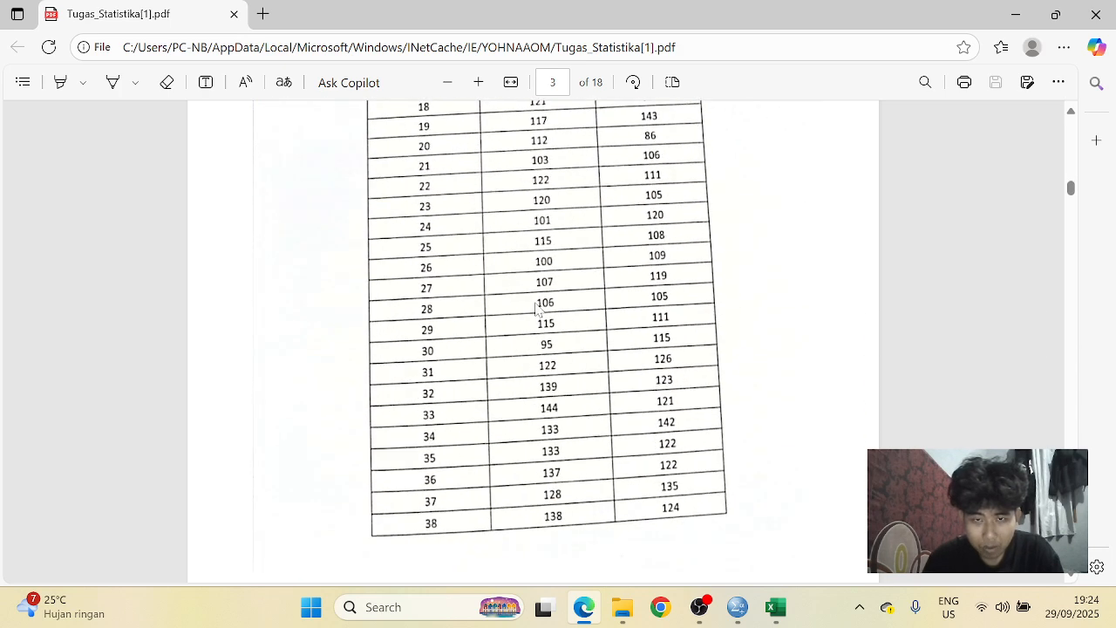
scroll(536, 309, up, 6)
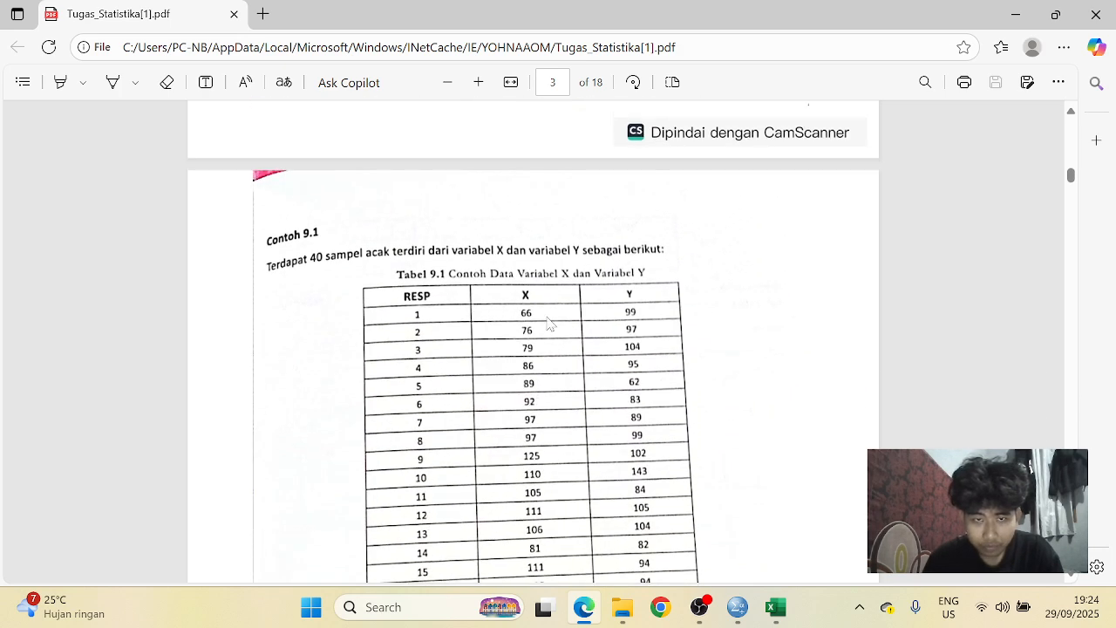
scroll(539, 325, down, 5)
scroll(538, 325, down, 8)
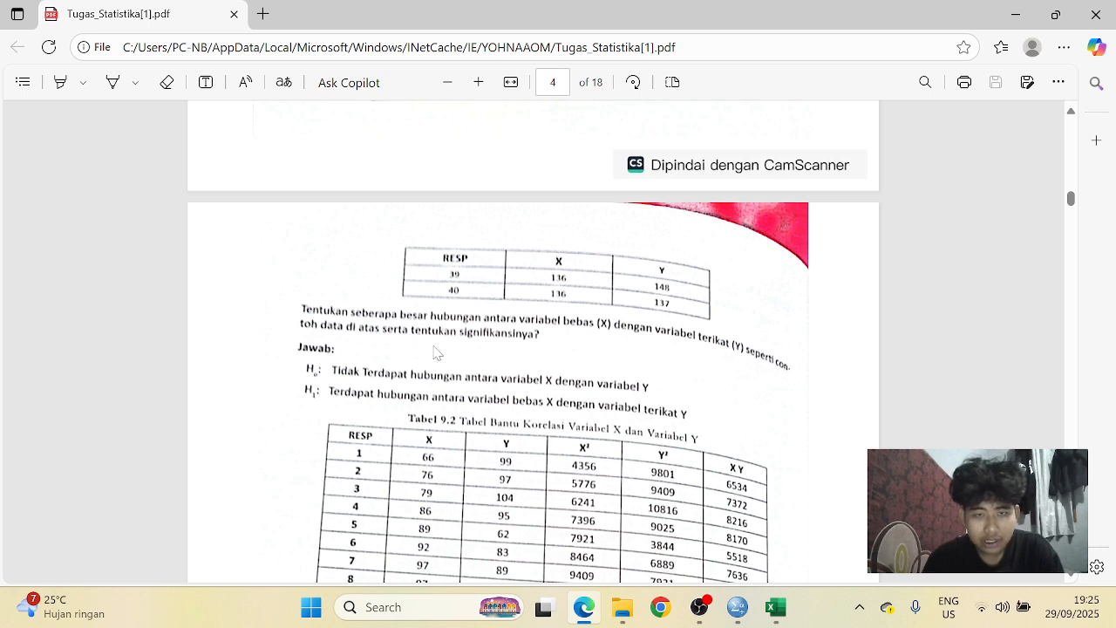
scroll(528, 361, down, 1)
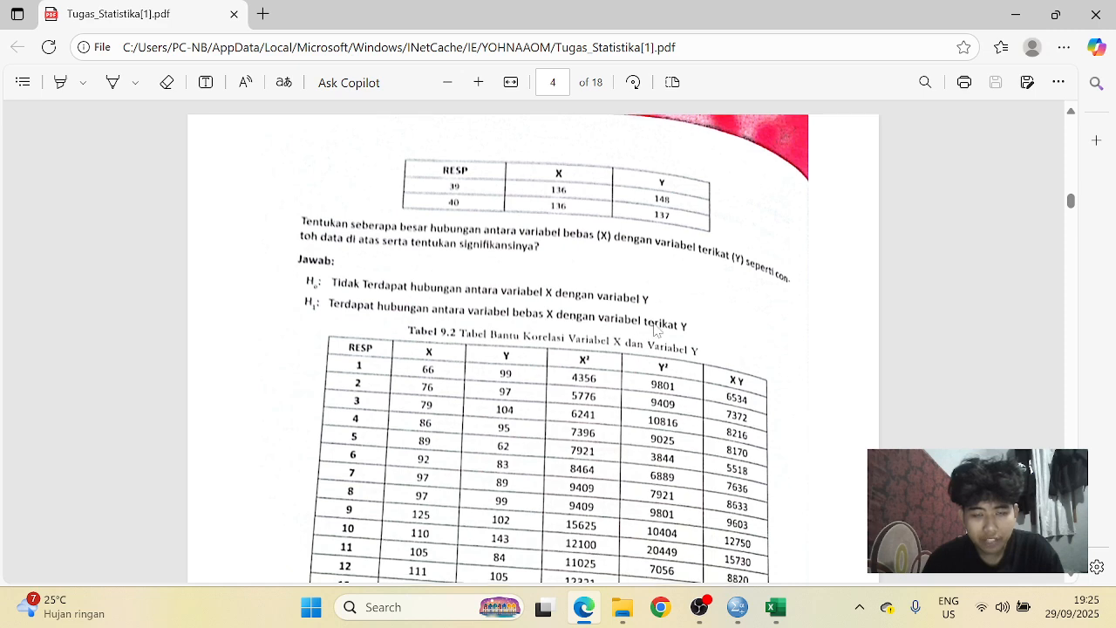
scroll(624, 319, down, 1)
scroll(514, 290, down, 3)
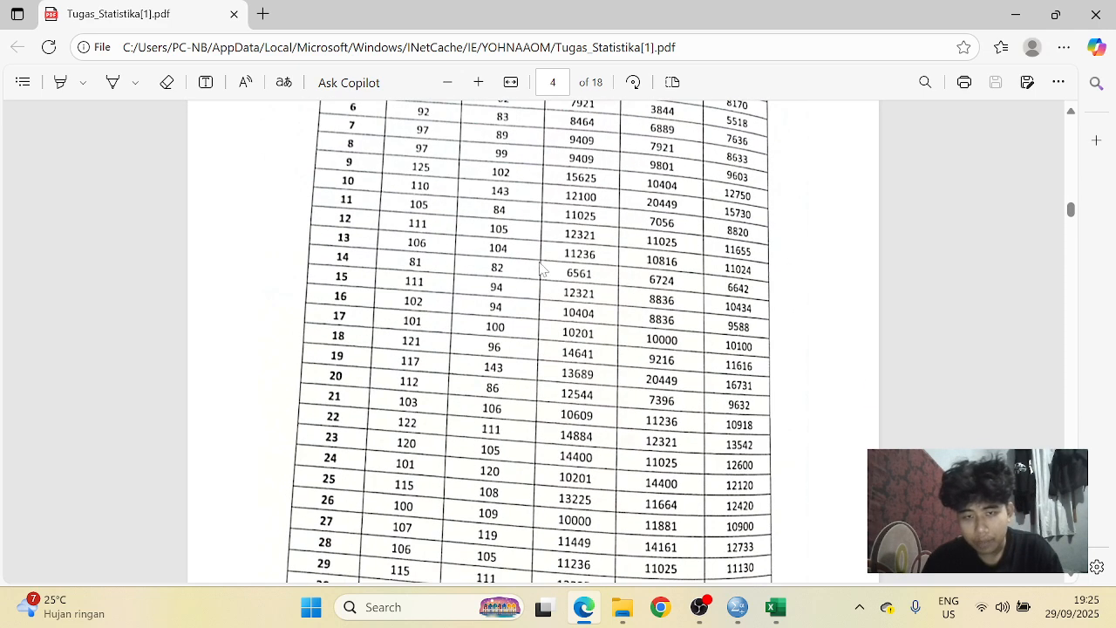
scroll(544, 257, up, 2)
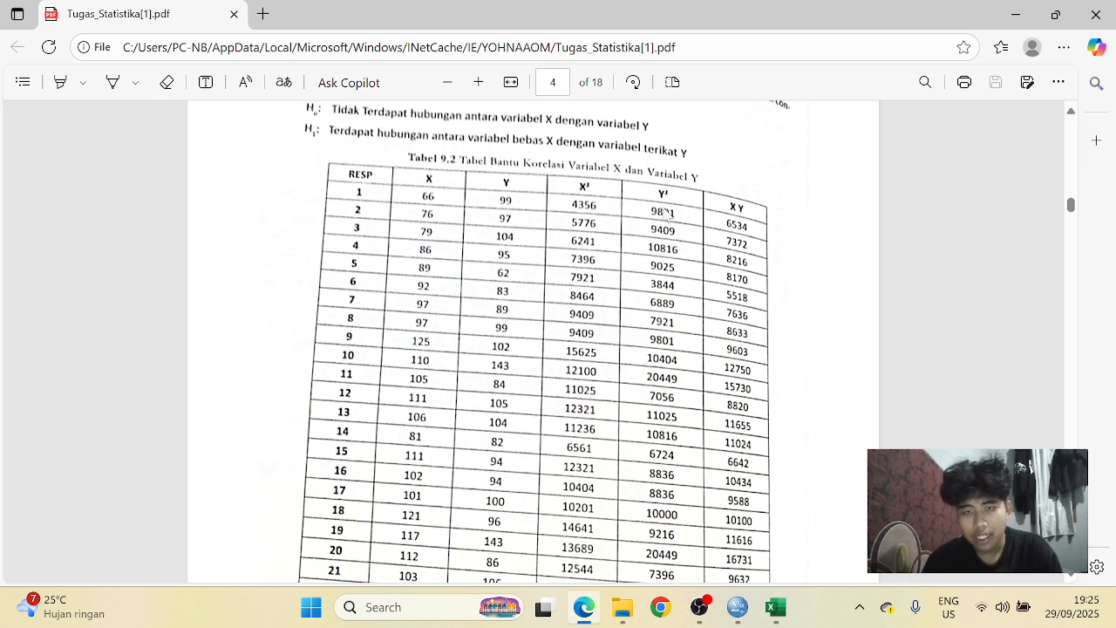
scroll(655, 244, down, 5)
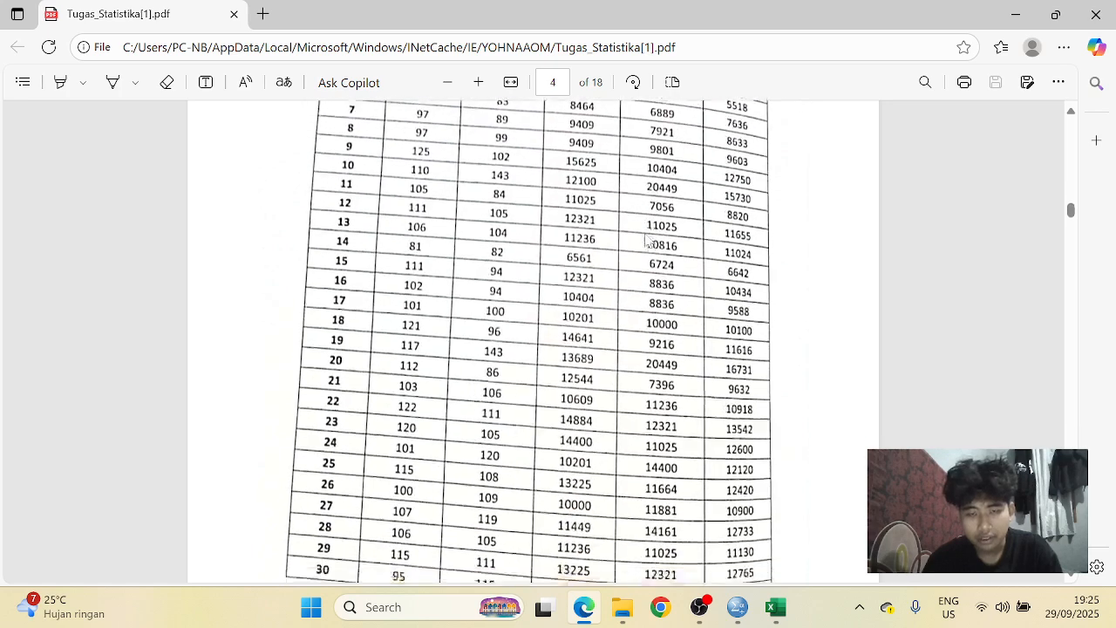
scroll(643, 242, down, 6)
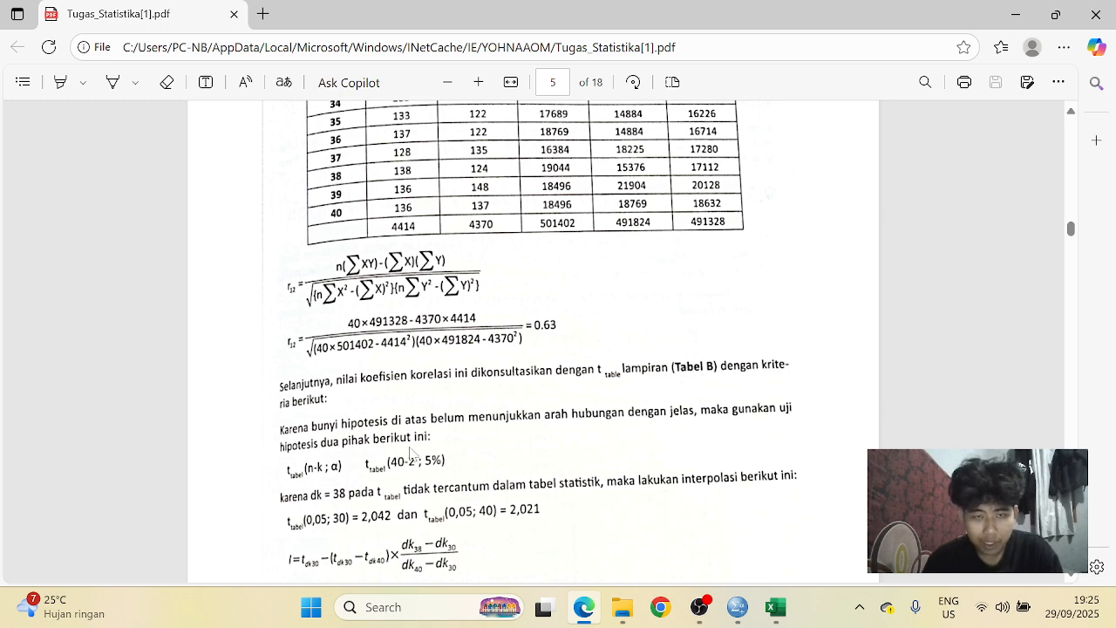
scroll(344, 462, down, 2)
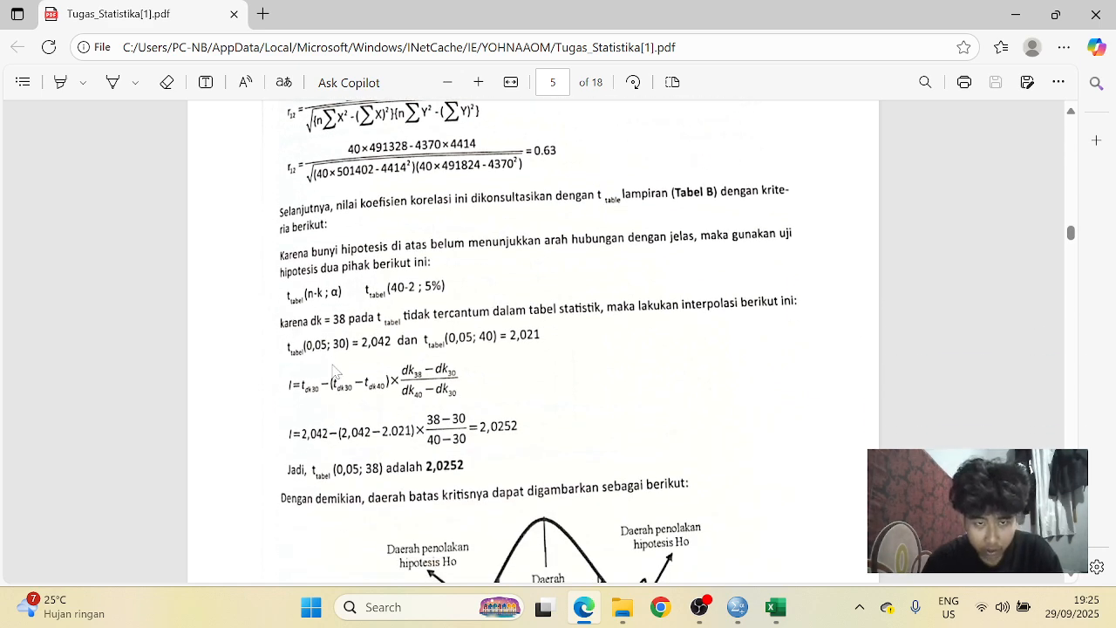
- Review the section 9.2 instructions for Pearson correlation with IBM SPSS, and switch to the SPSS Statistics Data Editor
scroll(340, 371, down, 8)
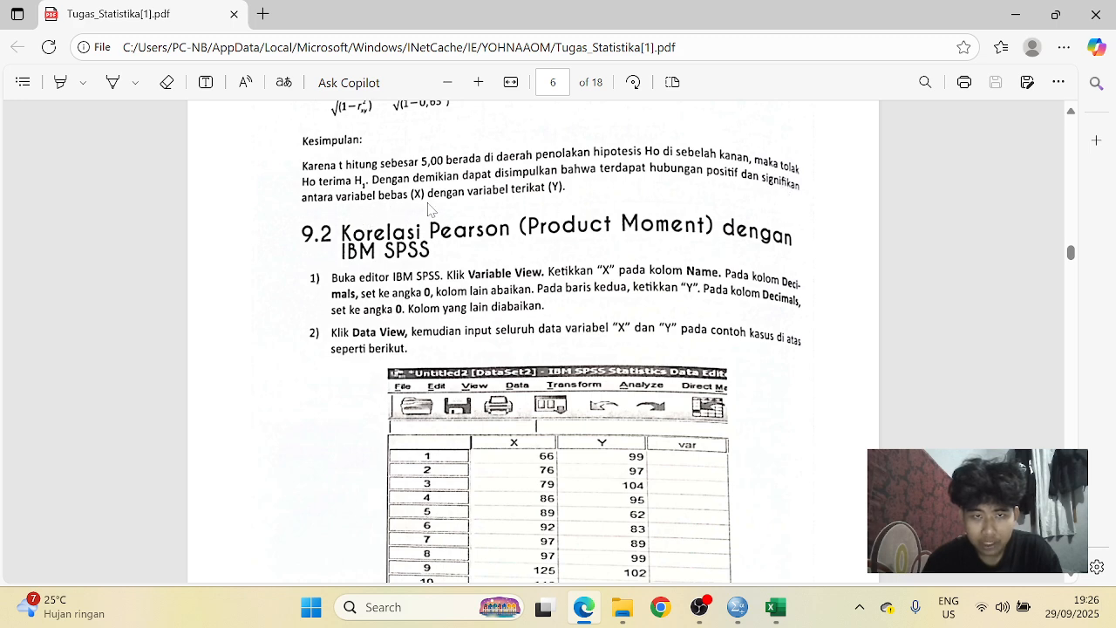
scroll(558, 214, down, 4)
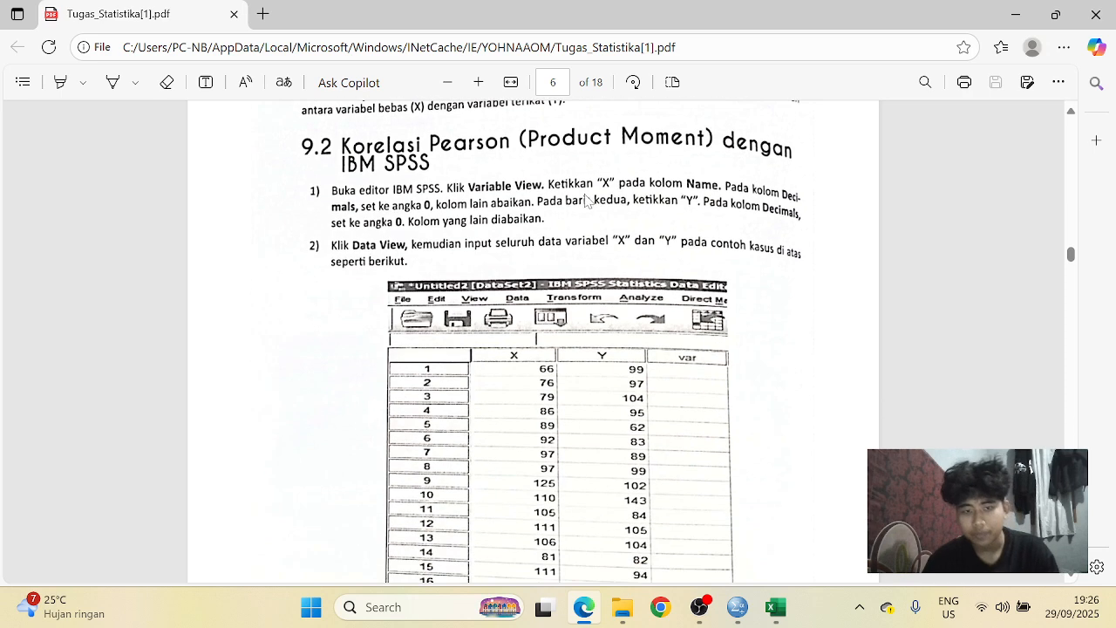
scroll(569, 229, down, 4)
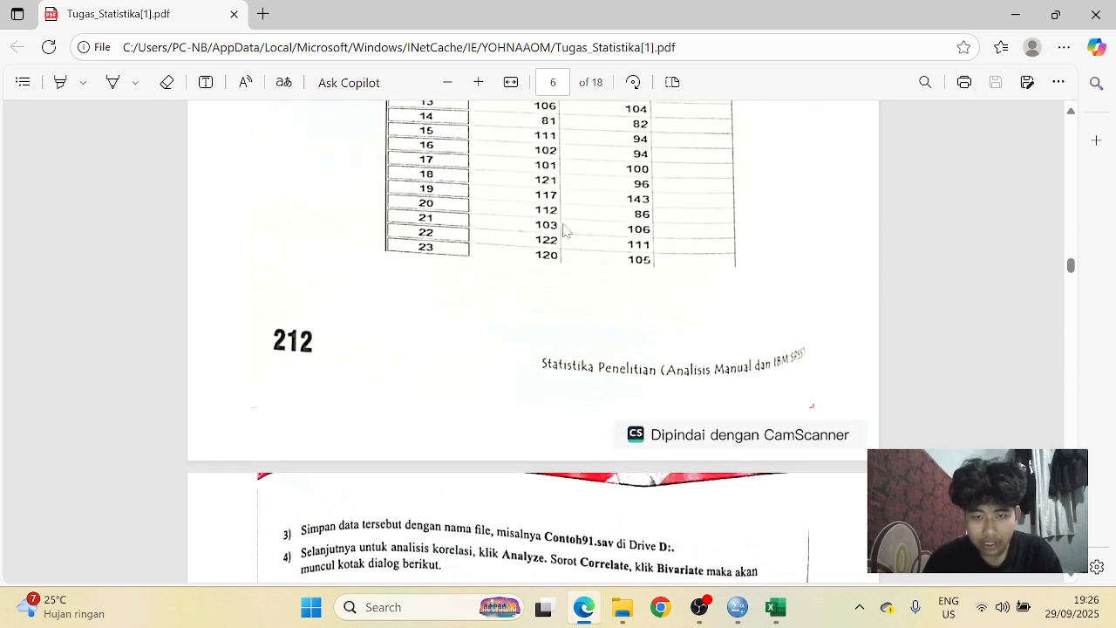
scroll(560, 229, down, 3)
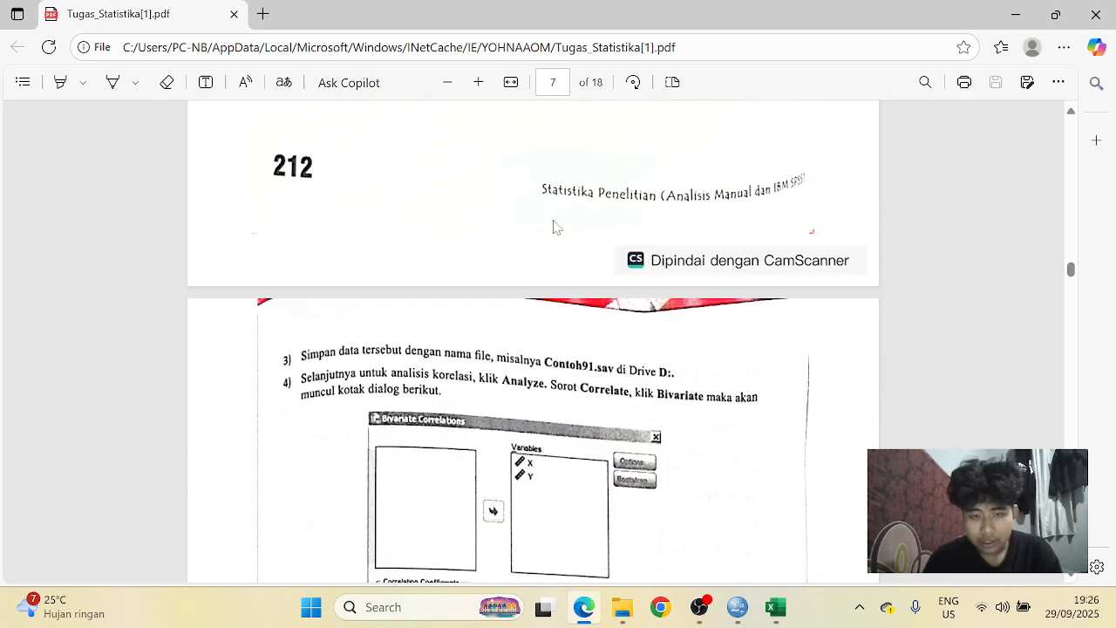
scroll(557, 228, up, 5)
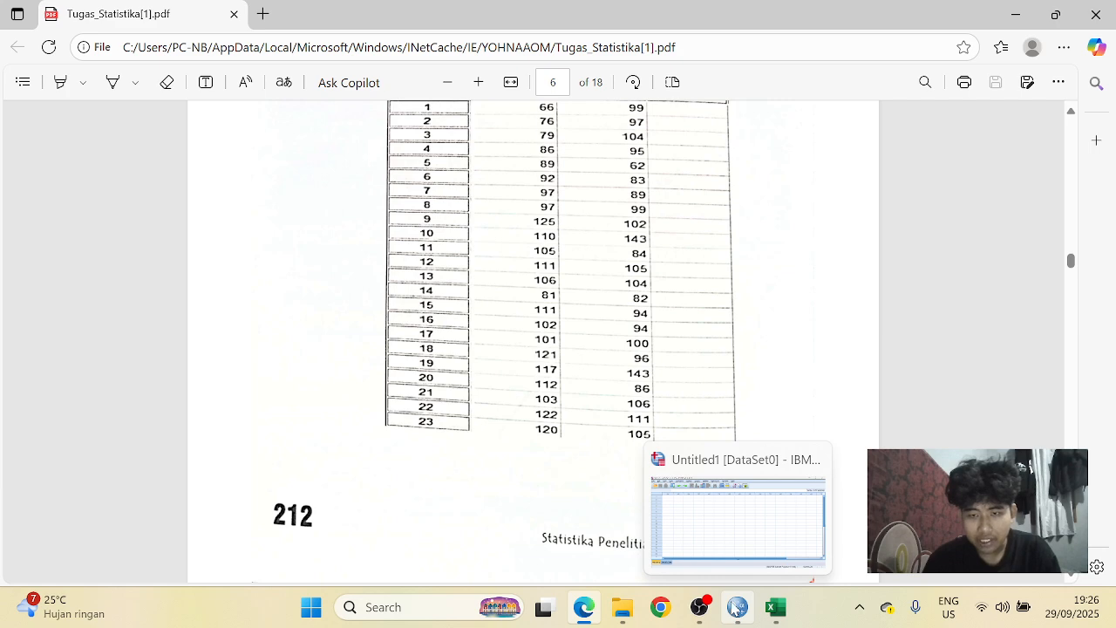
click(734, 609)
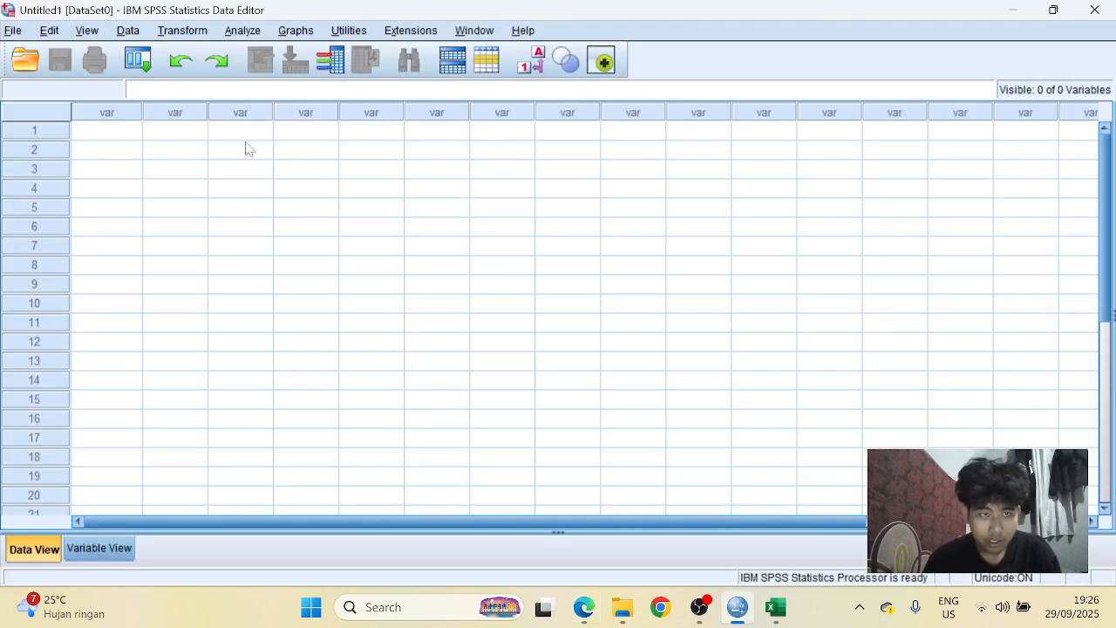
click(124, 129)
text(x)
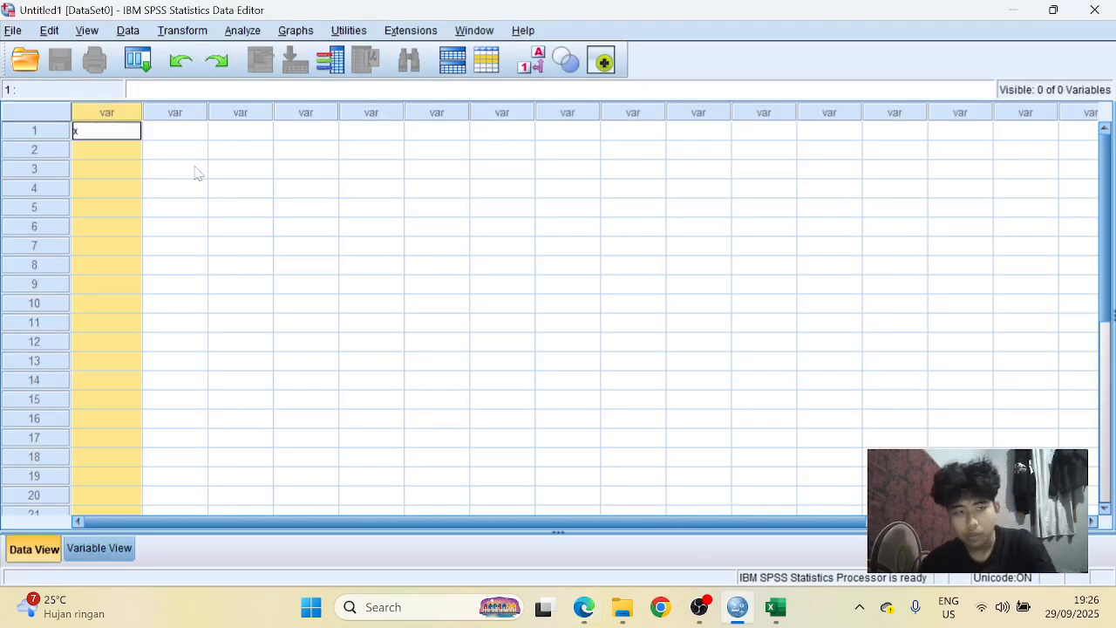
key(Return)
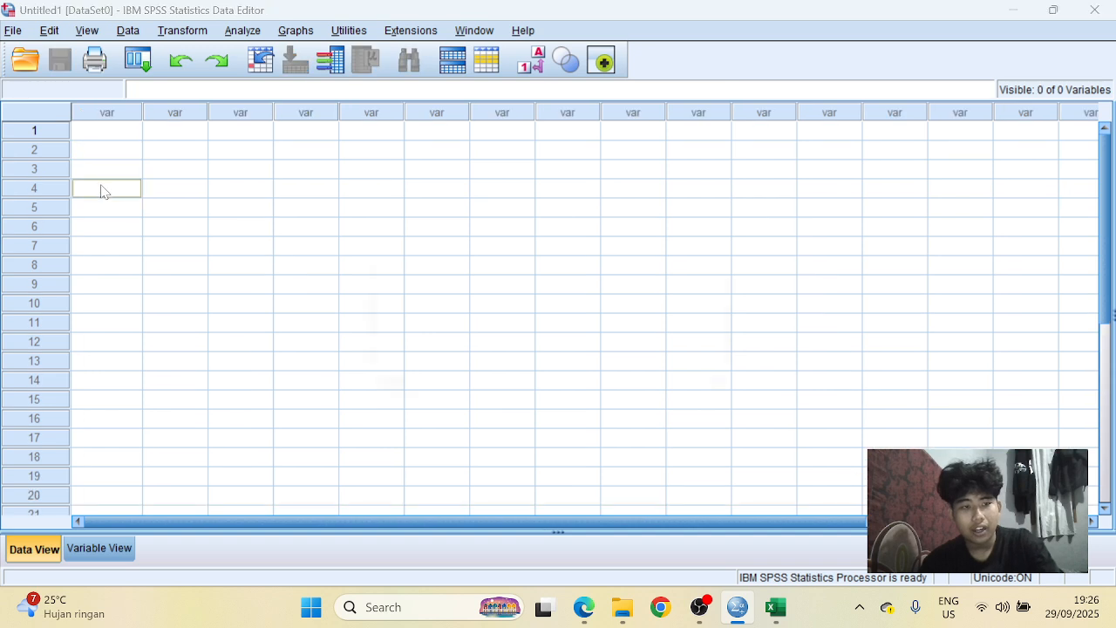
click(556, 337)
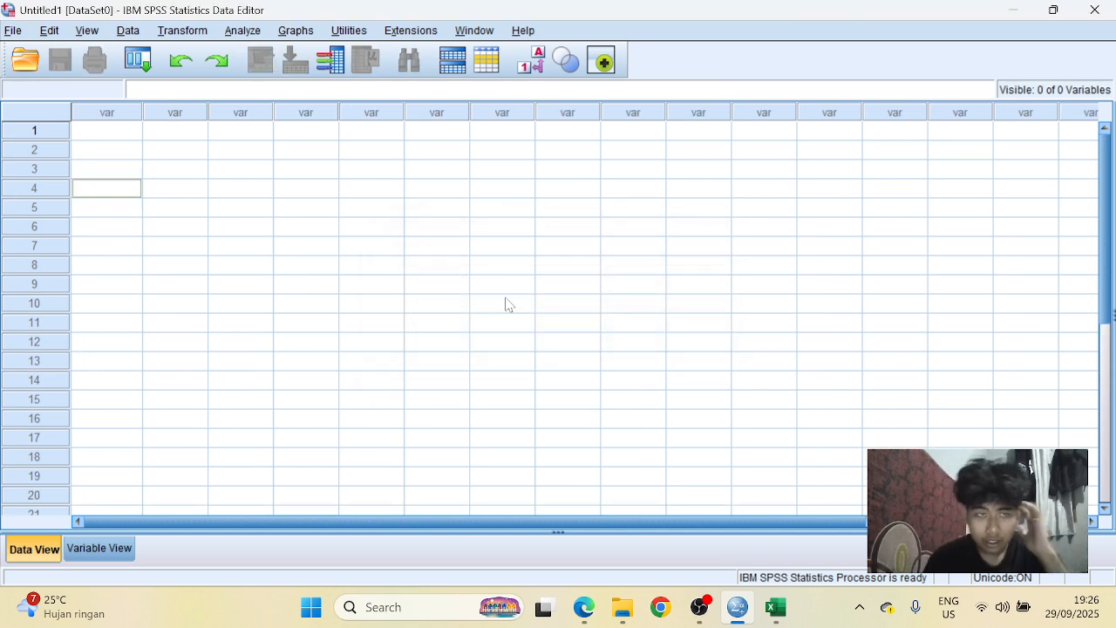
- Define two variables named x and y in the first two rows of the variable definitions
click(98, 547)
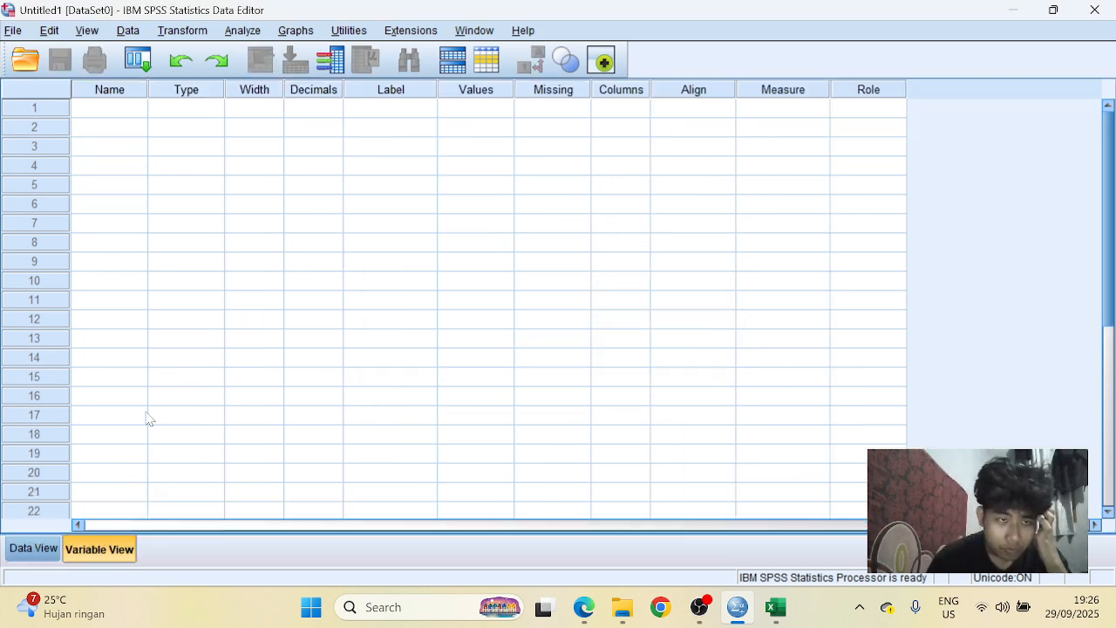
click(105, 109)
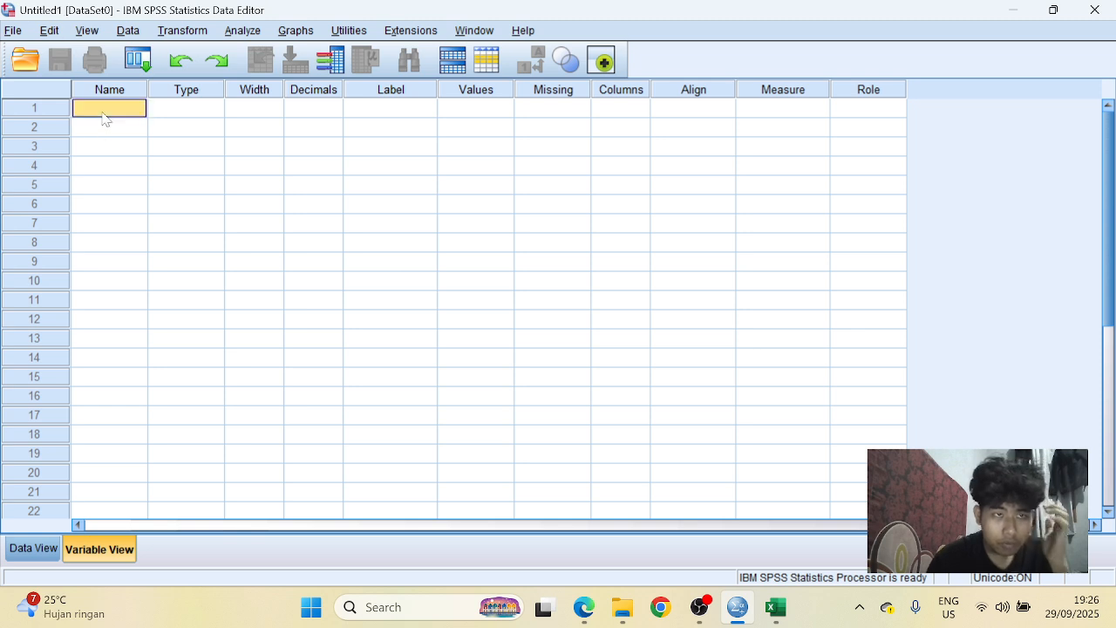
text(x)
click(111, 129)
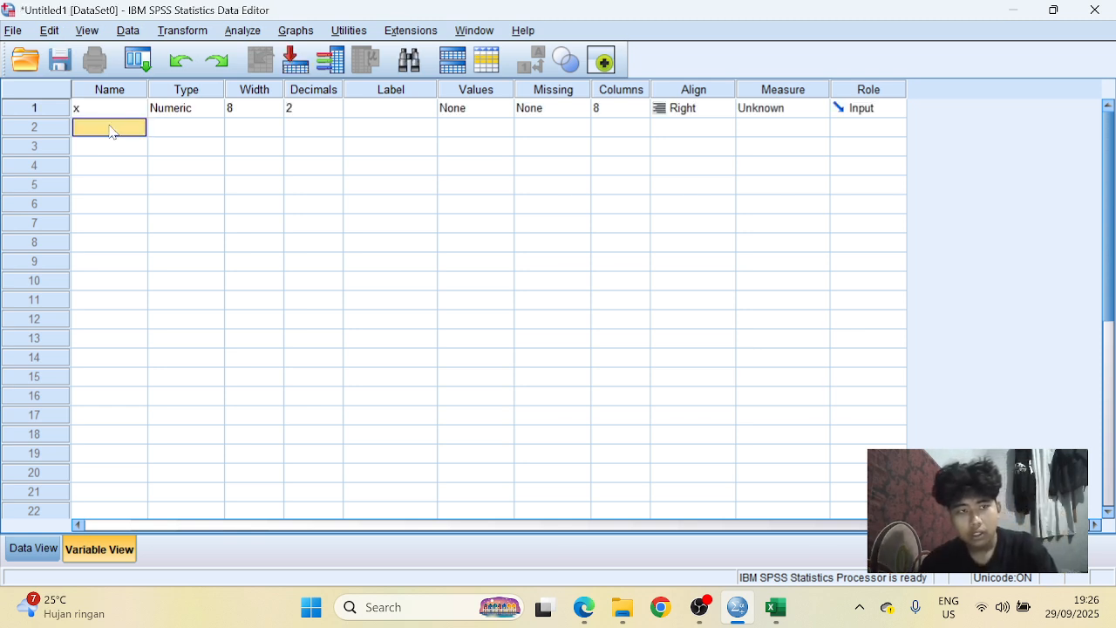
text(y)
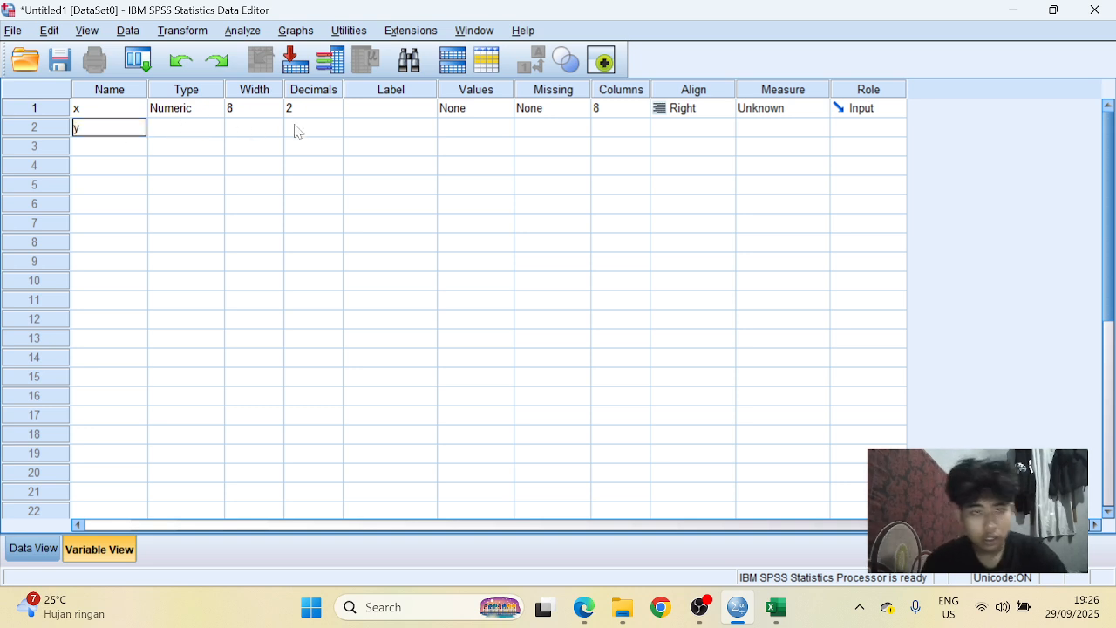
- Set the decimals of both the x and y variables to 0
click(323, 108)
double_click(298, 108)
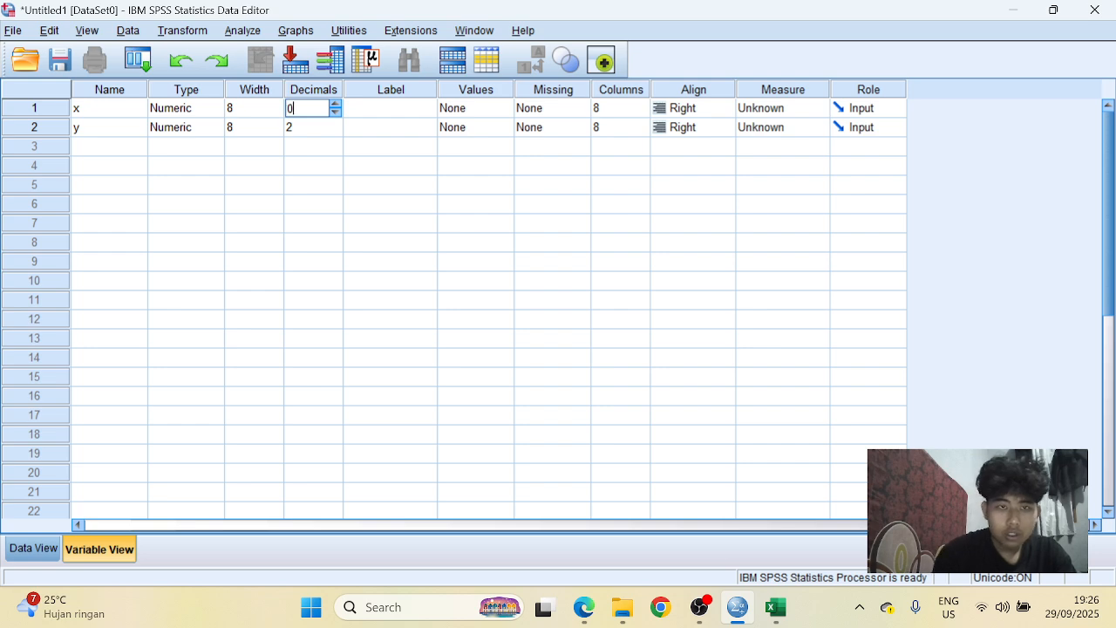
click(317, 129)
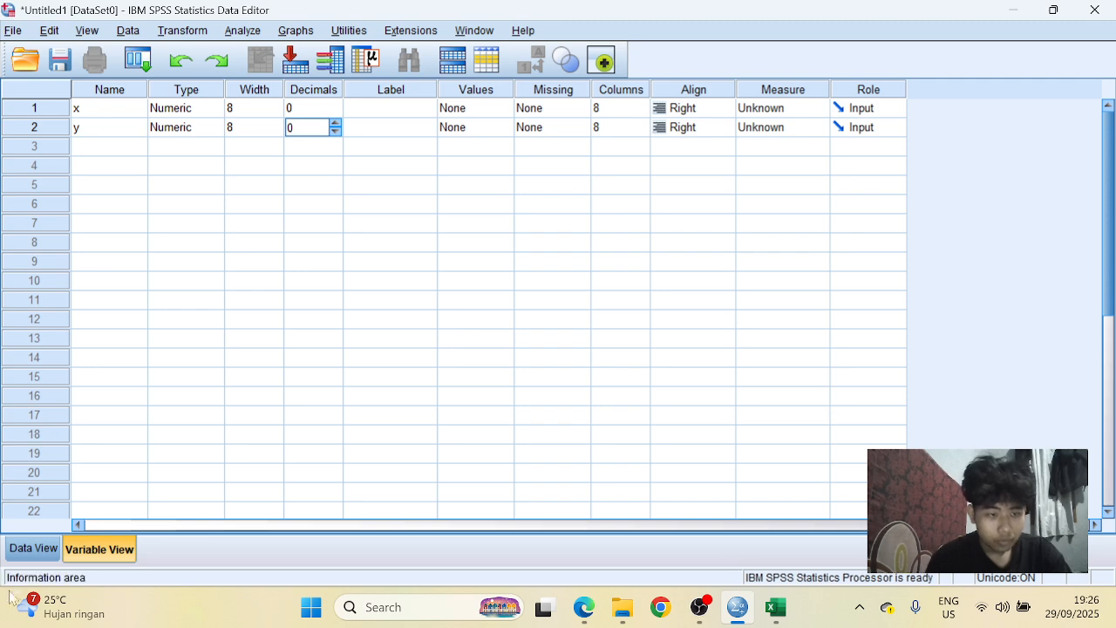
- Return to the data sheet and look over the first empty cells under the x and y columns
click(35, 549)
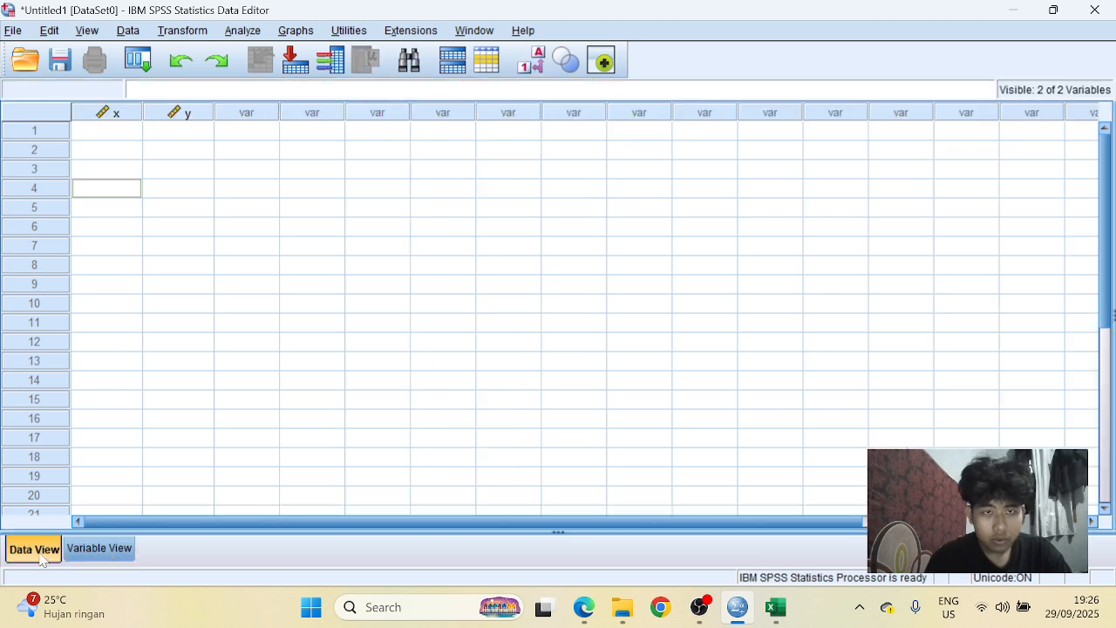
click(118, 130)
click(158, 135)
click(110, 154)
click(155, 157)
click(124, 171)
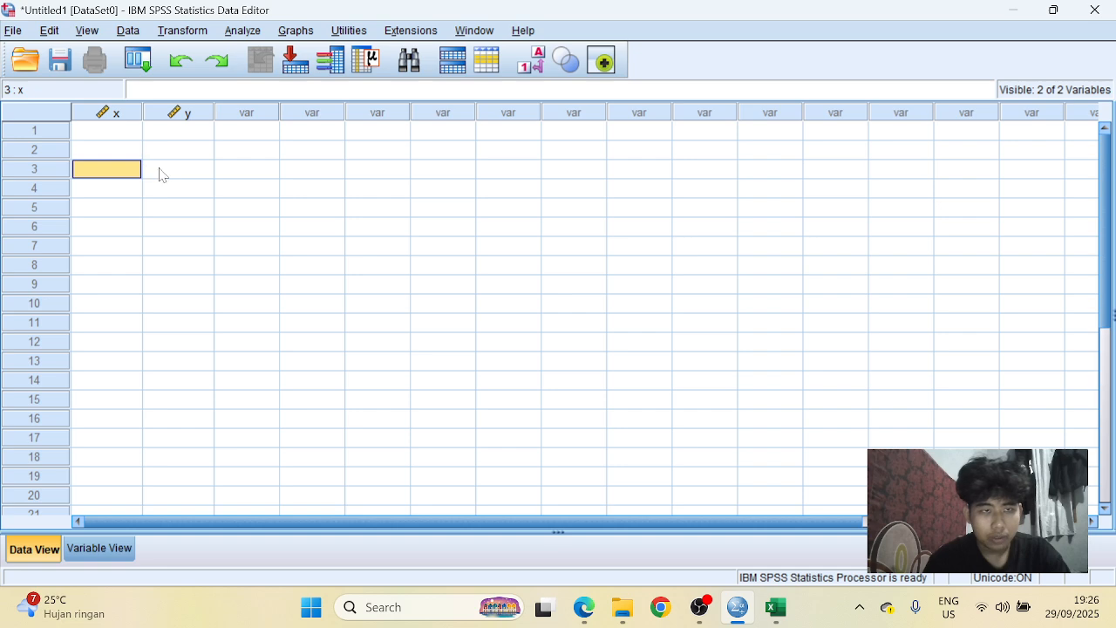
click(162, 174)
click(129, 192)
click(168, 194)
click(124, 215)
click(162, 220)
click(129, 225)
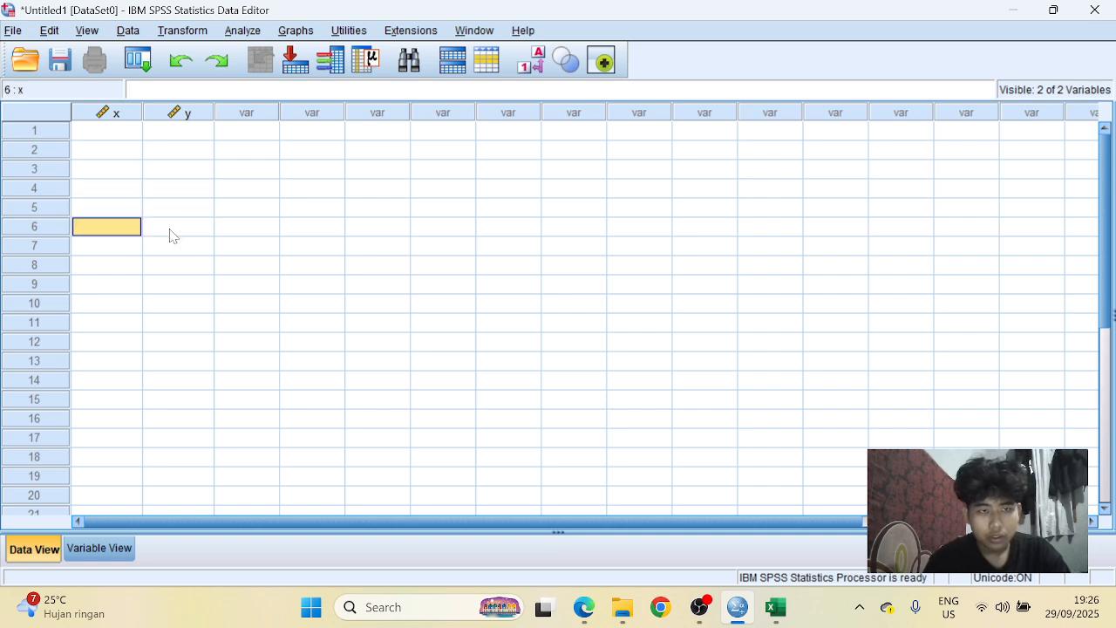
click(169, 232)
click(126, 245)
click(166, 251)
click(125, 264)
click(165, 269)
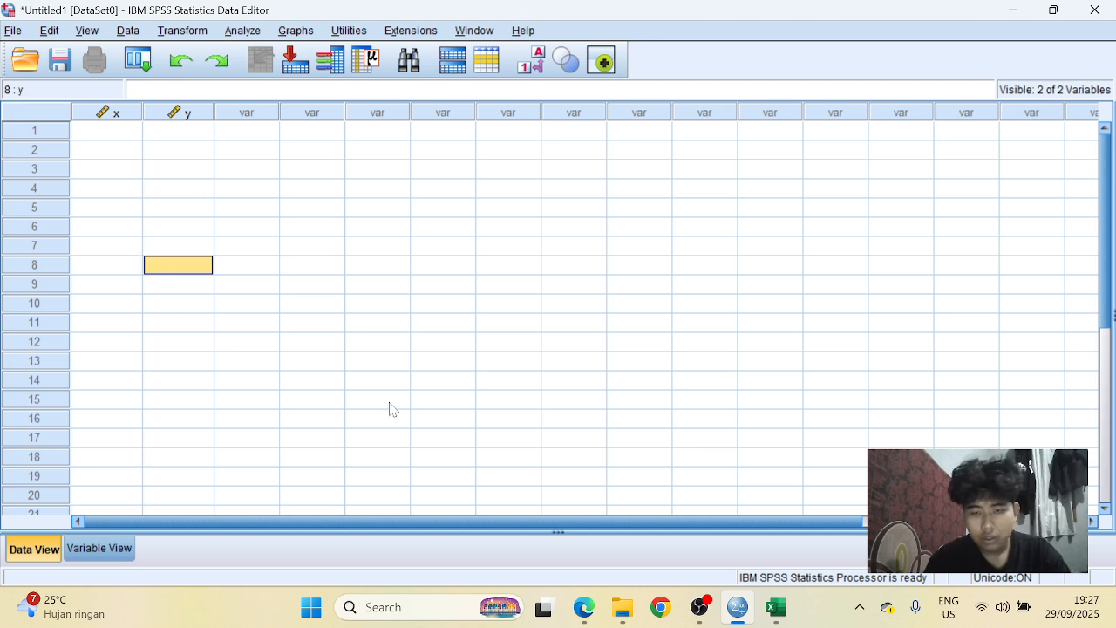
- Switch to the Book1 workbook in Excel and copy the X and Y values in rows 2 to 41
mouse_move(784, 618)
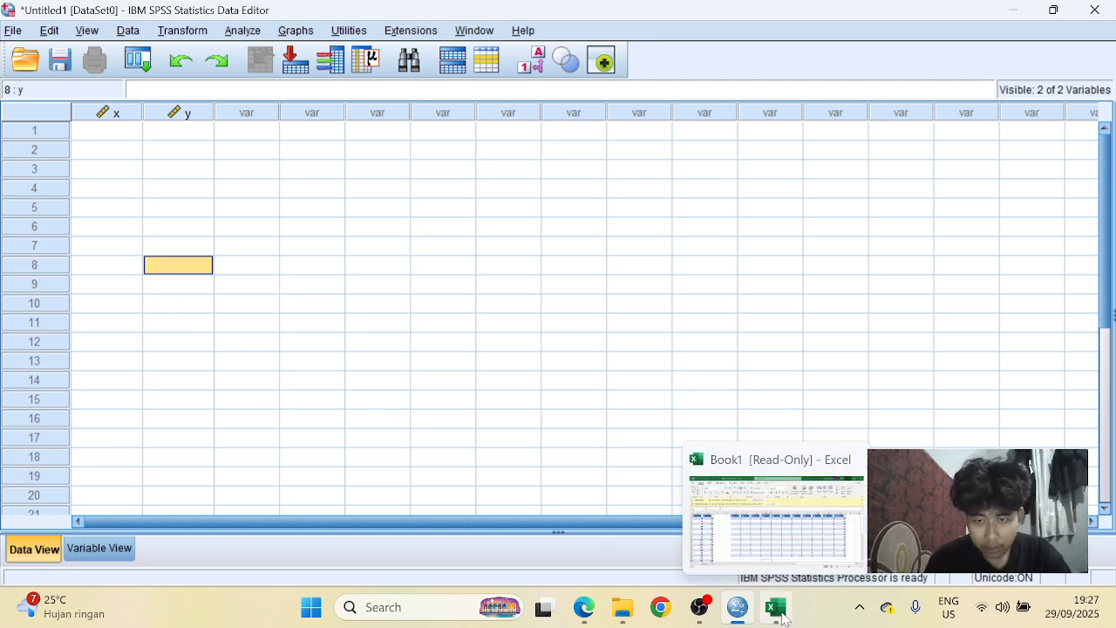
click(776, 611)
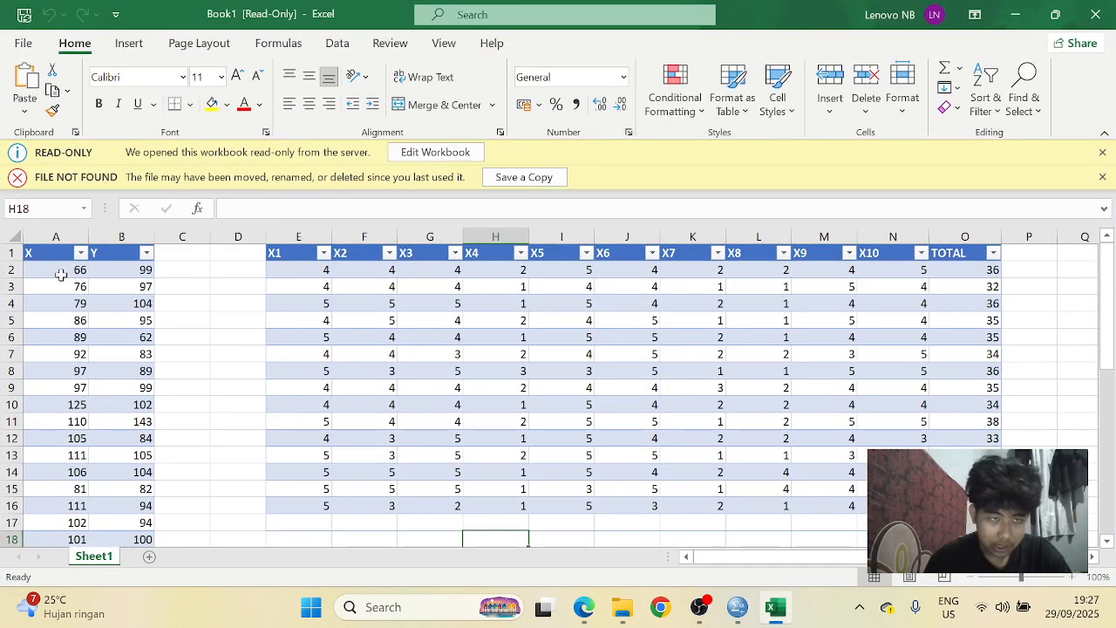
drag(34, 268, 137, 522)
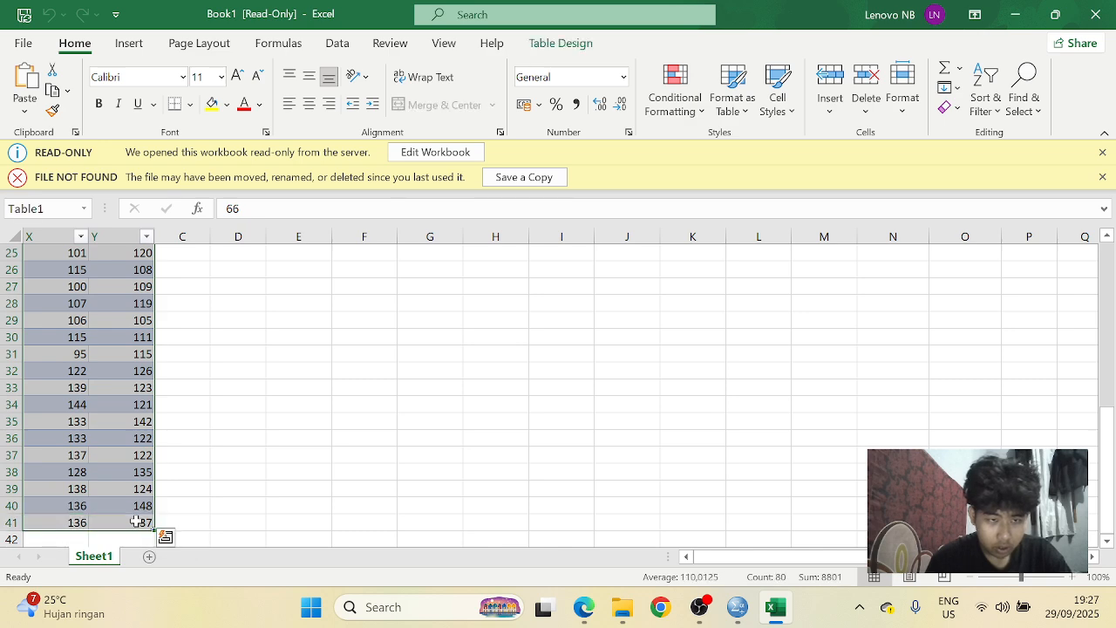
key(ctrl+c)
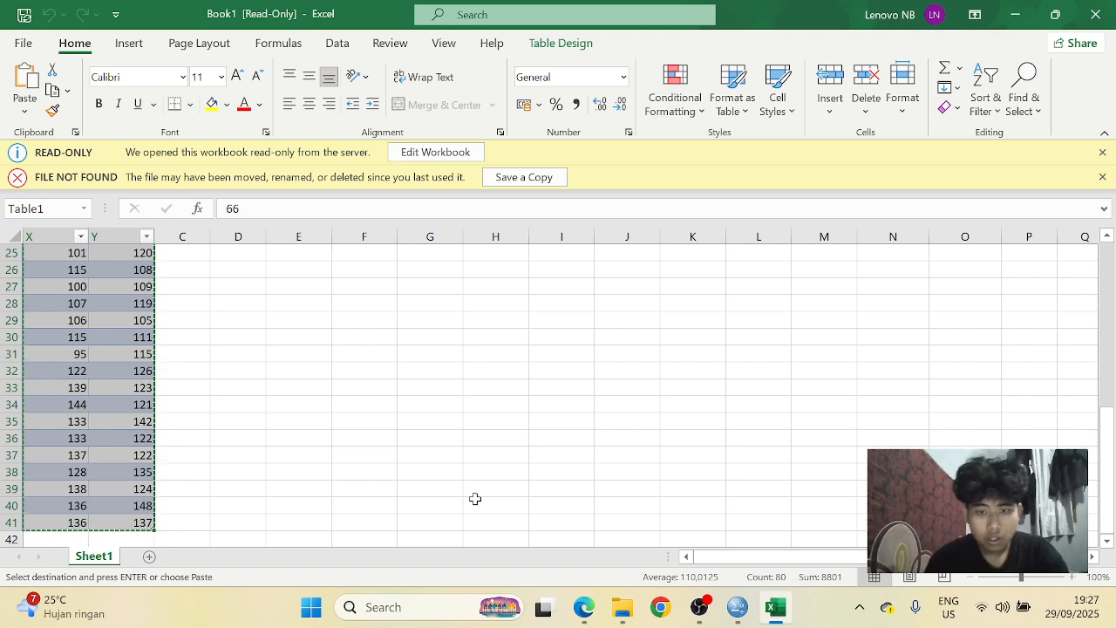
- Switch back to the SPSS Data Editor and paste the copied values starting at the first x cell, checking the filled rows
click(737, 607)
click(127, 133)
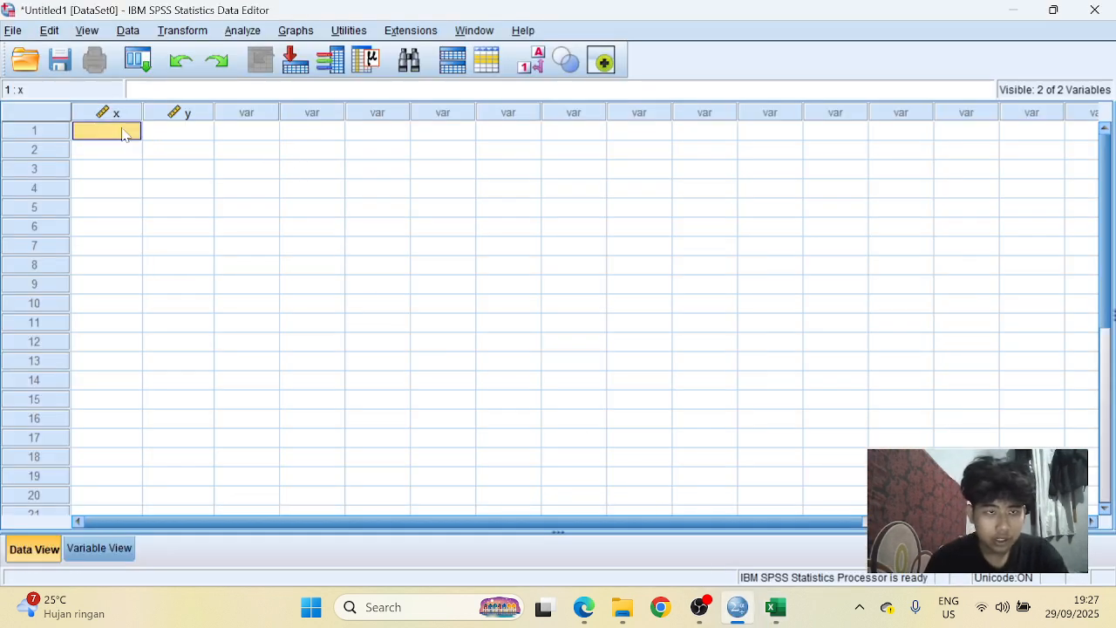
key(ctrl+v)
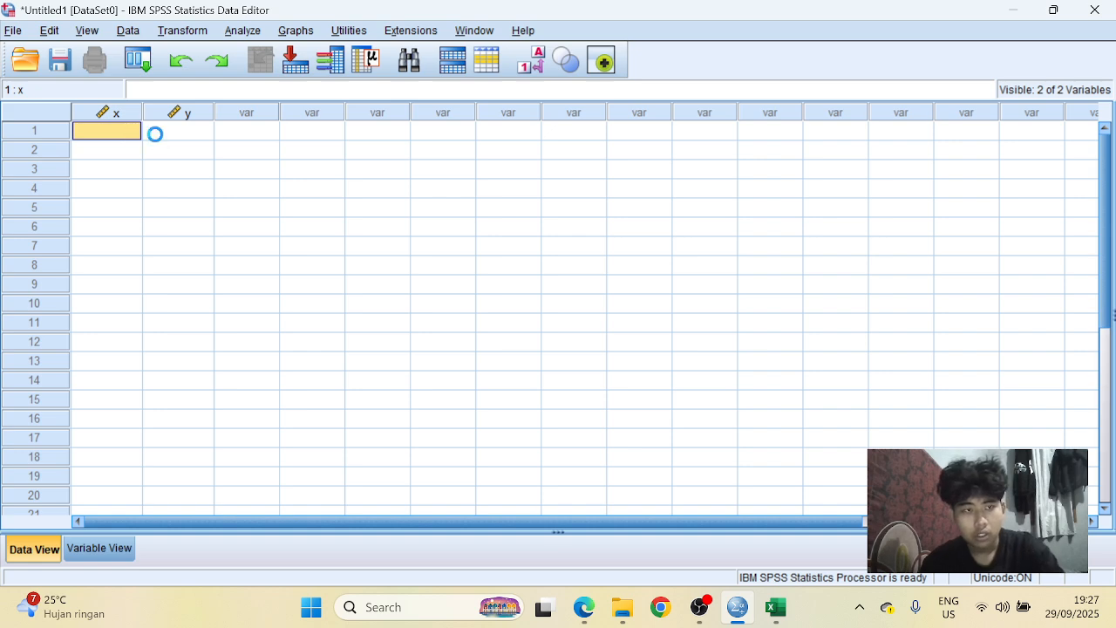
scroll(188, 201, down, 2)
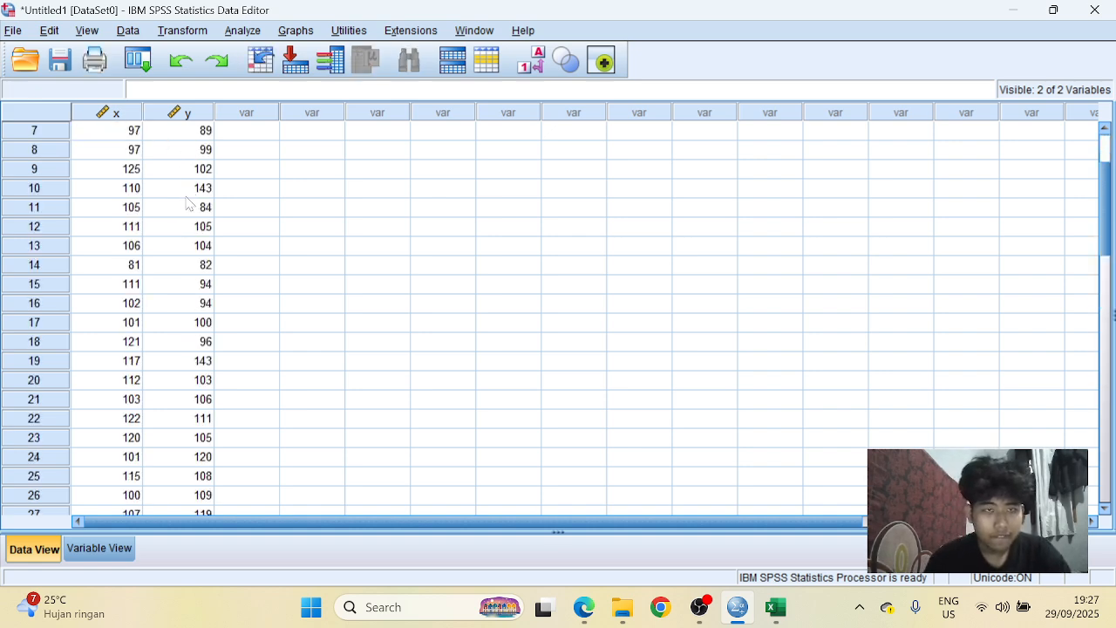
scroll(178, 202, up, 2)
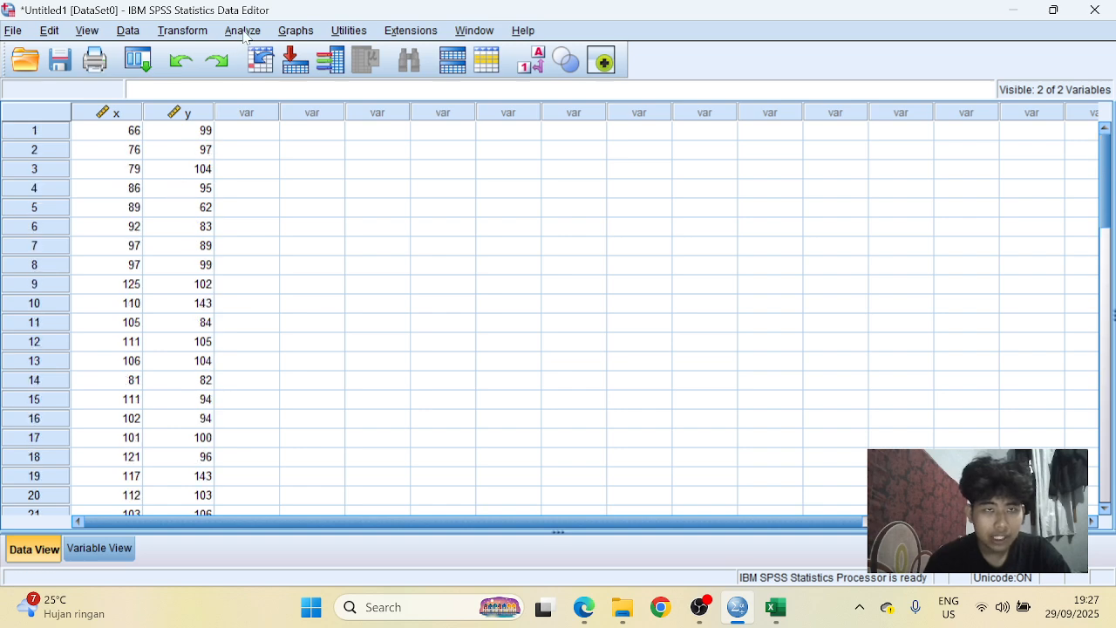
- Run a two-tailed Pearson bivariate correlation on variables x and y, with significant correlations flagged
click(248, 33)
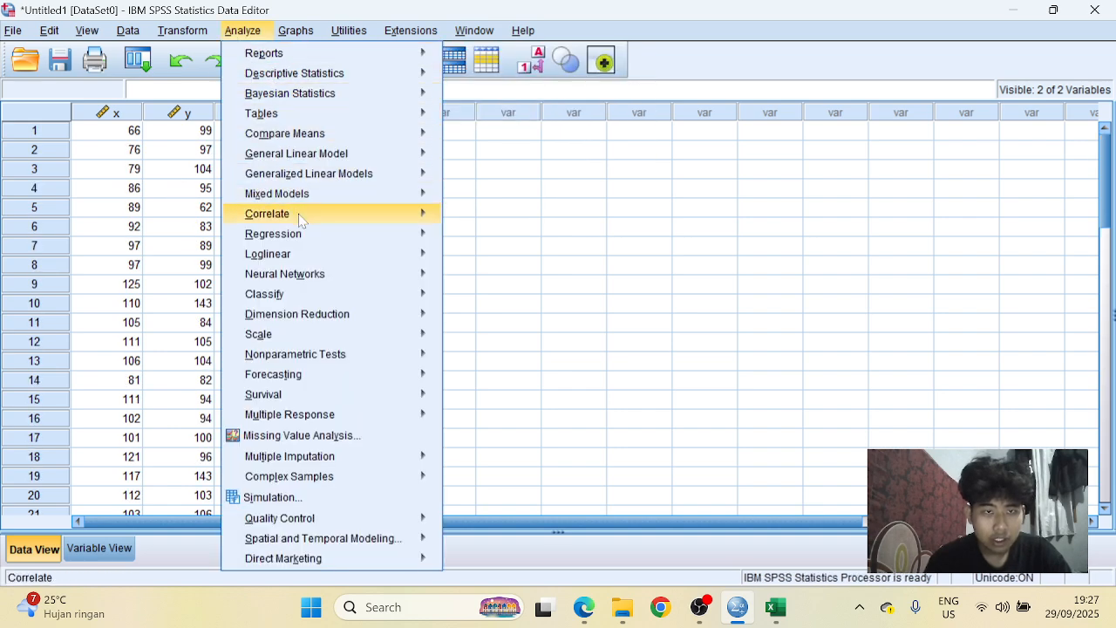
mouse_move(299, 219)
click(484, 220)
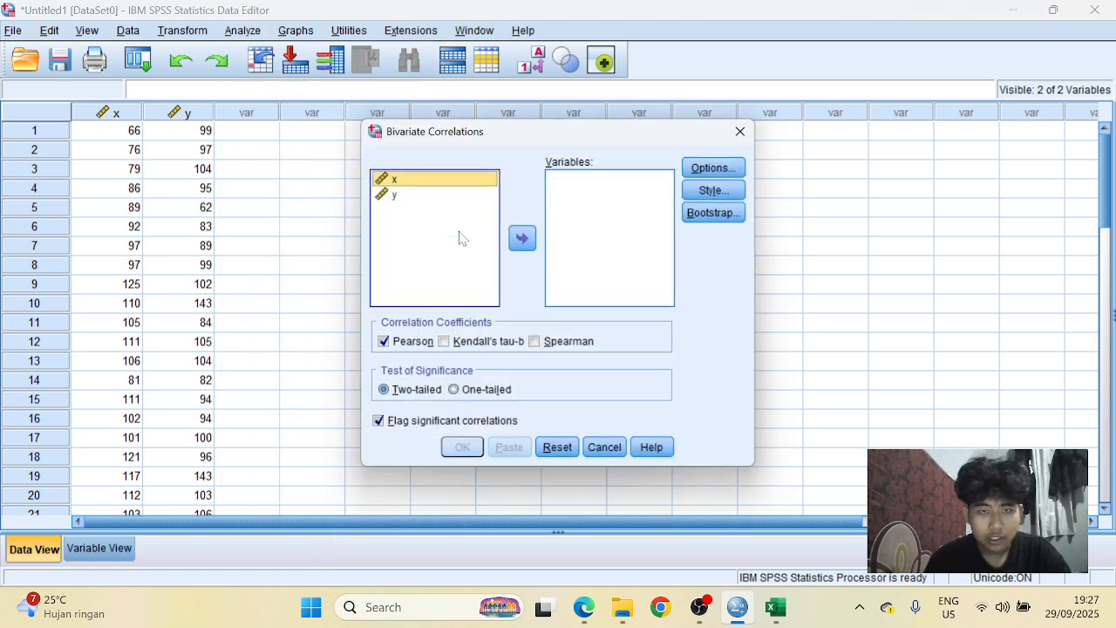
click(524, 244)
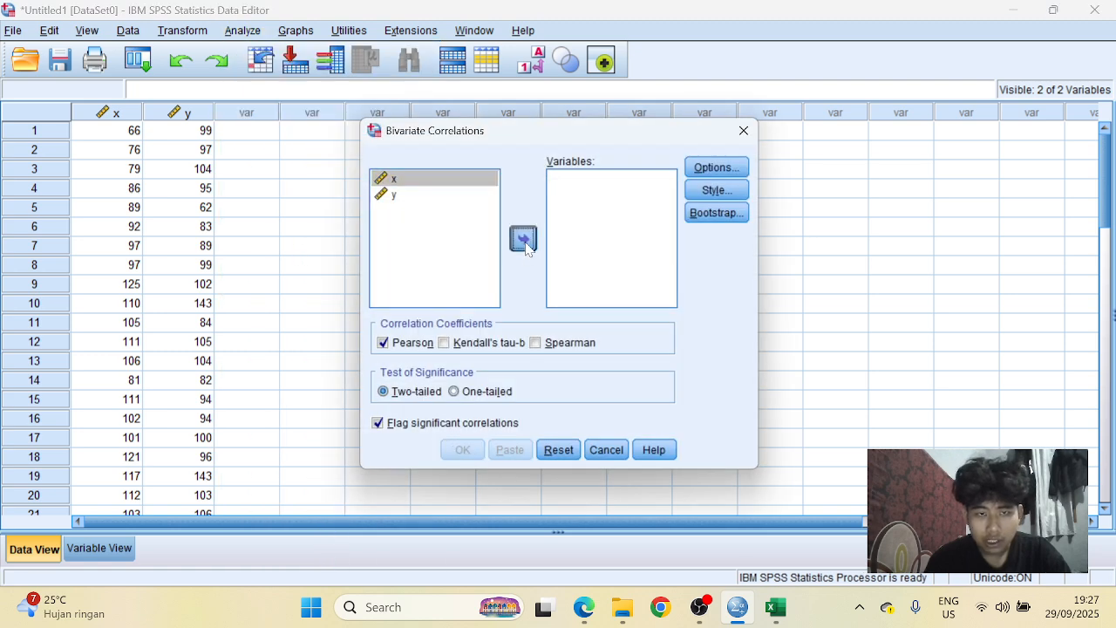
click(522, 240)
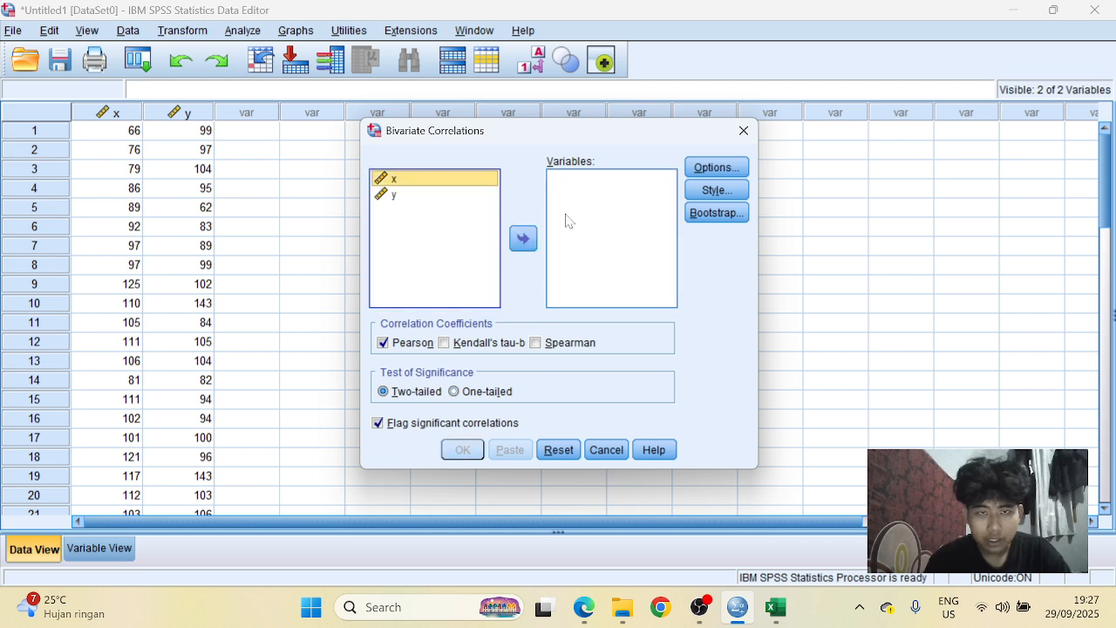
click(524, 236)
click(446, 181)
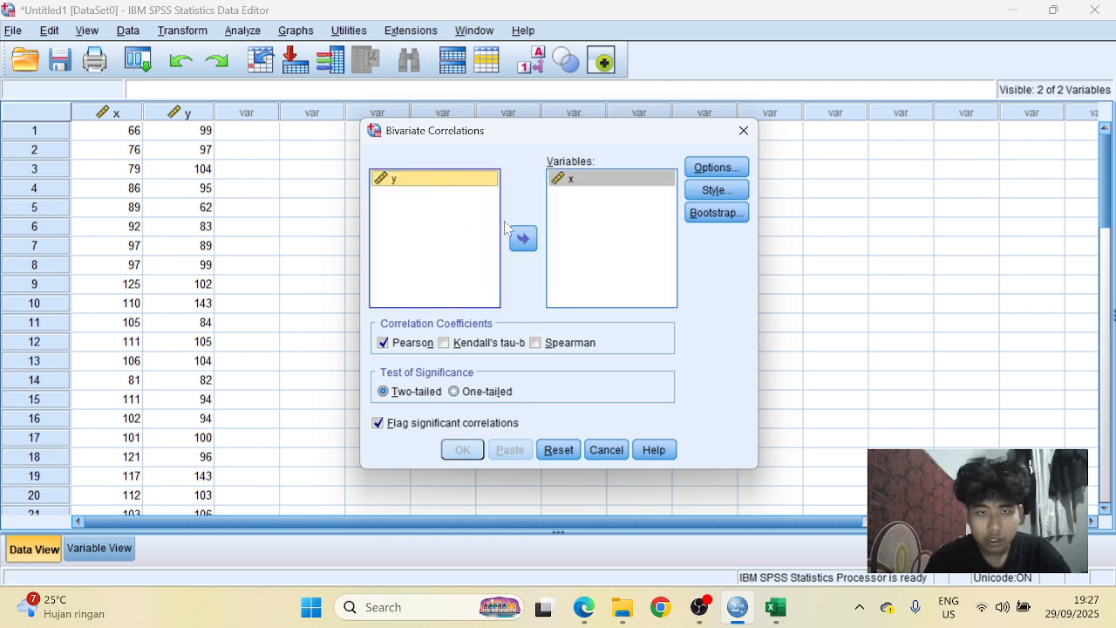
click(523, 238)
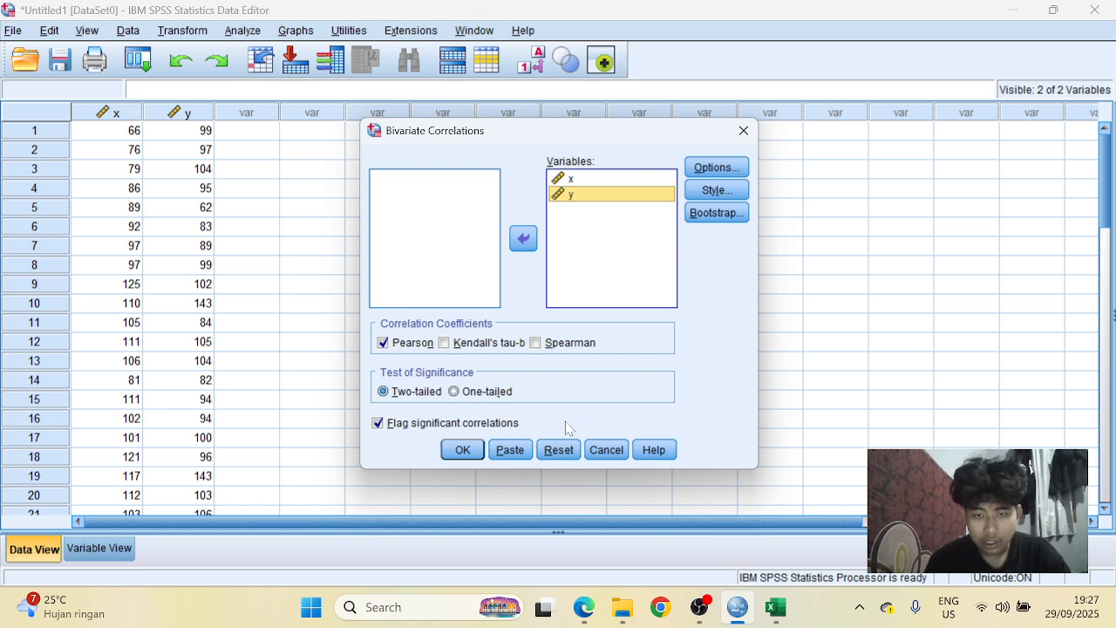
click(462, 450)
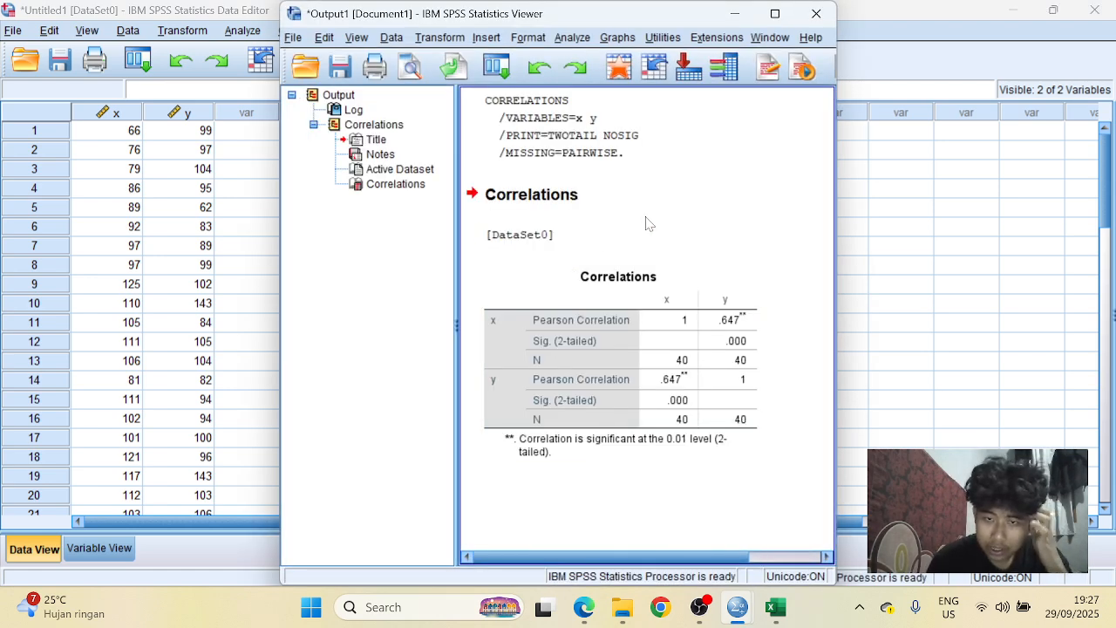
- Examine the Correlations table for x and y in the output, and minimize the output viewer
click(640, 234)
click(622, 300)
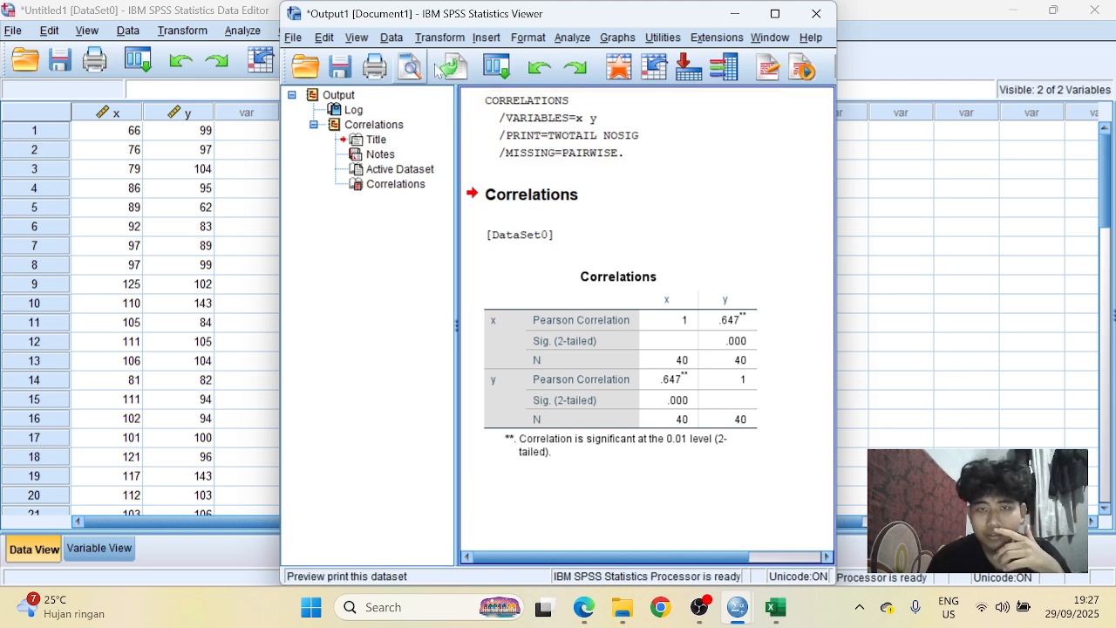
click(735, 14)
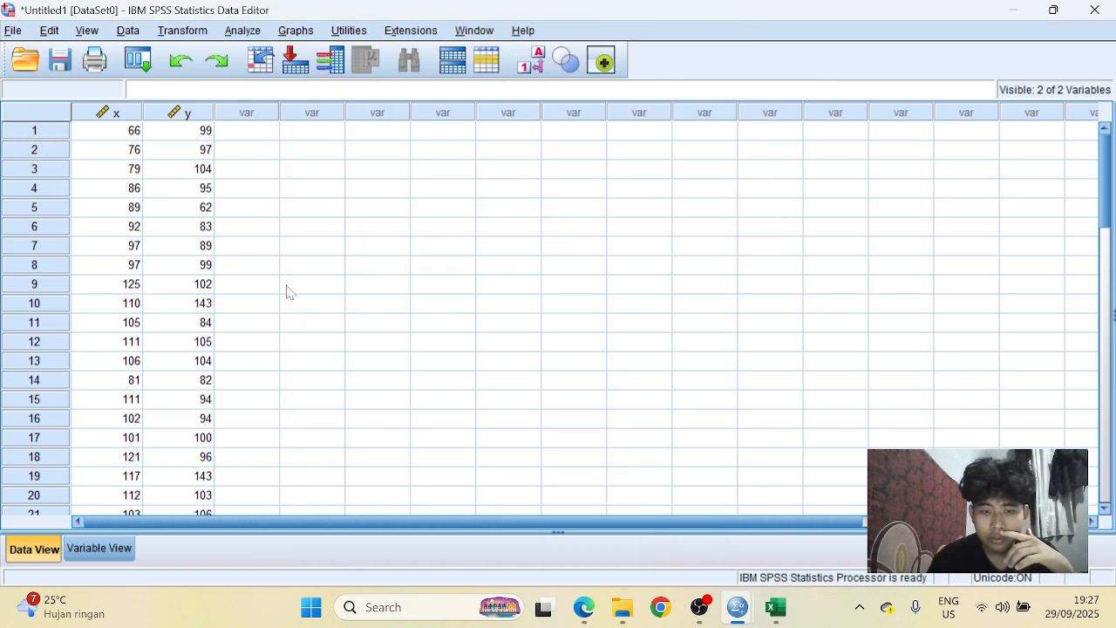
- Switch to the PDF and compare its Correlations table for X and Y on page 7 with the SPSS output
mouse_move(774, 616)
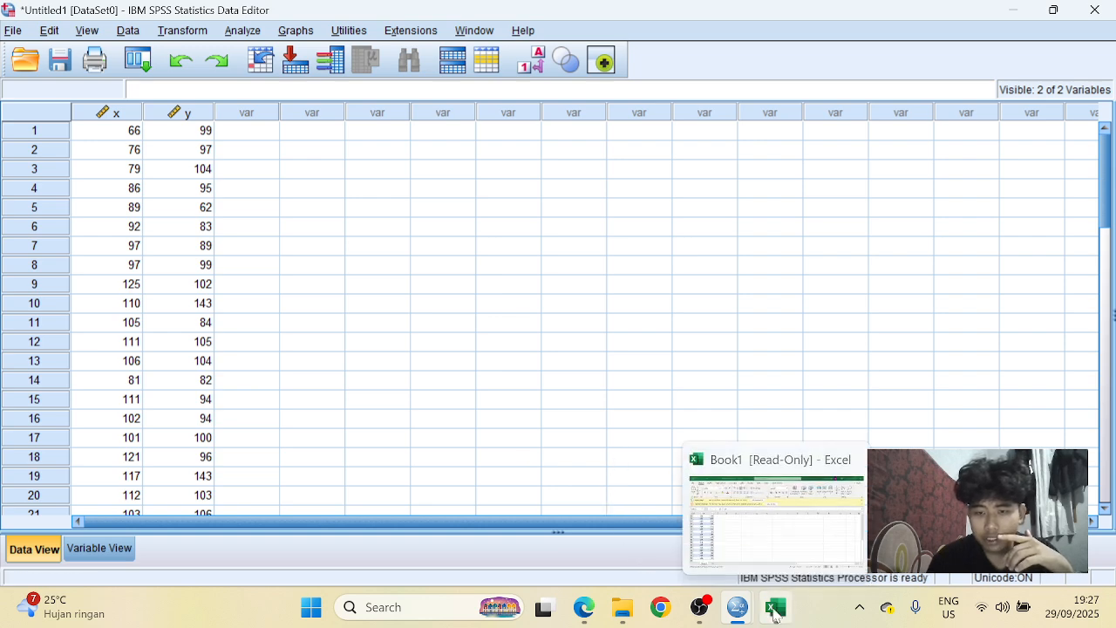
click(583, 608)
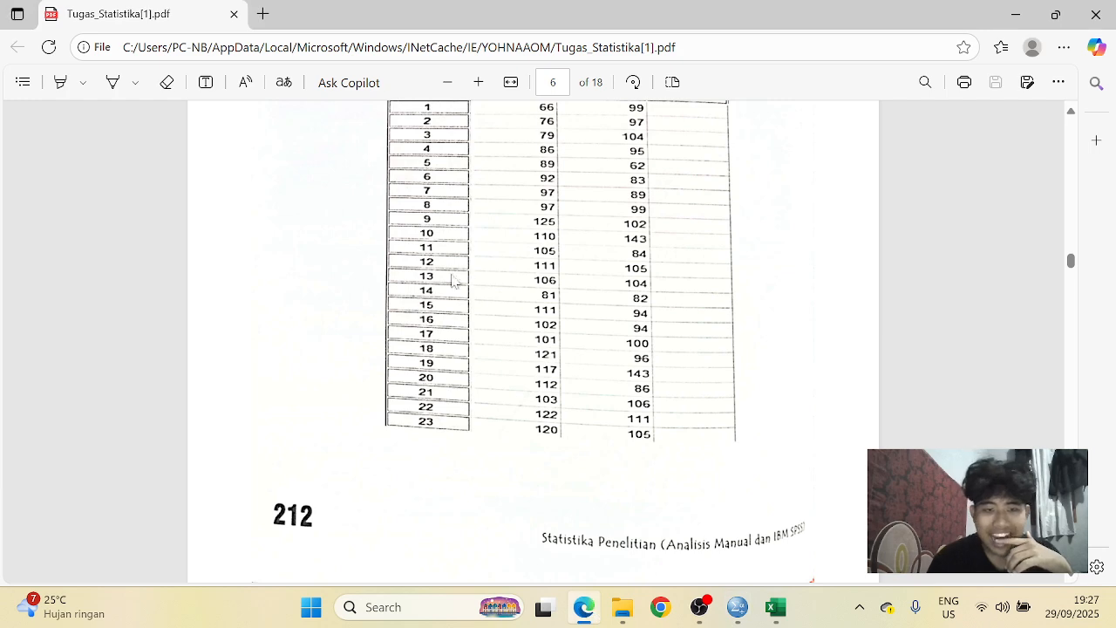
scroll(452, 279, down, 5)
scroll(465, 293, down, 6)
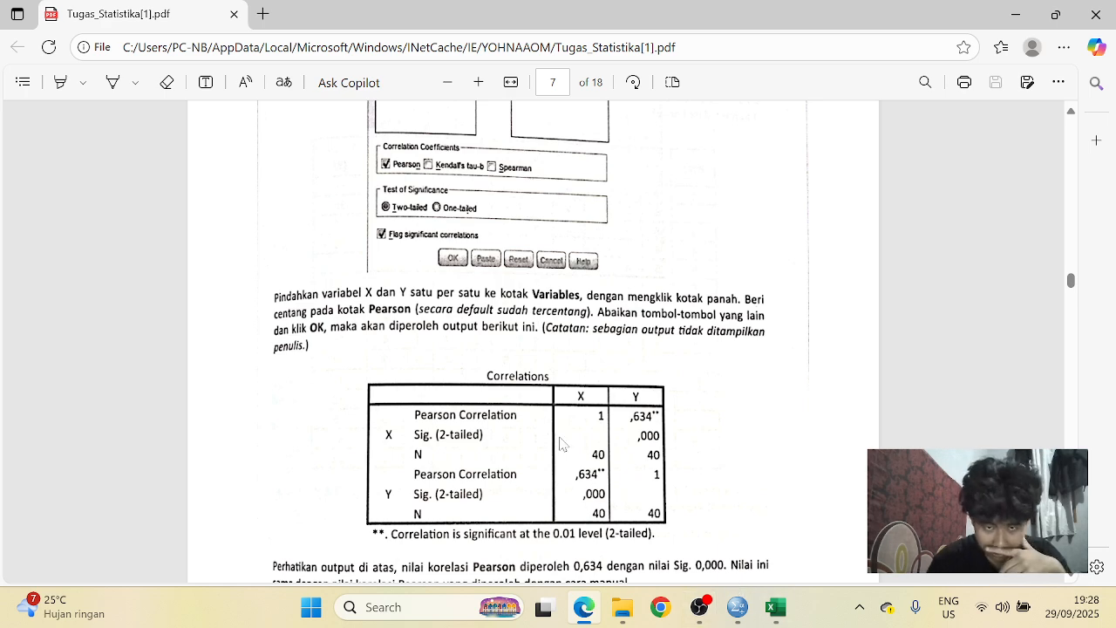
mouse_move(737, 610)
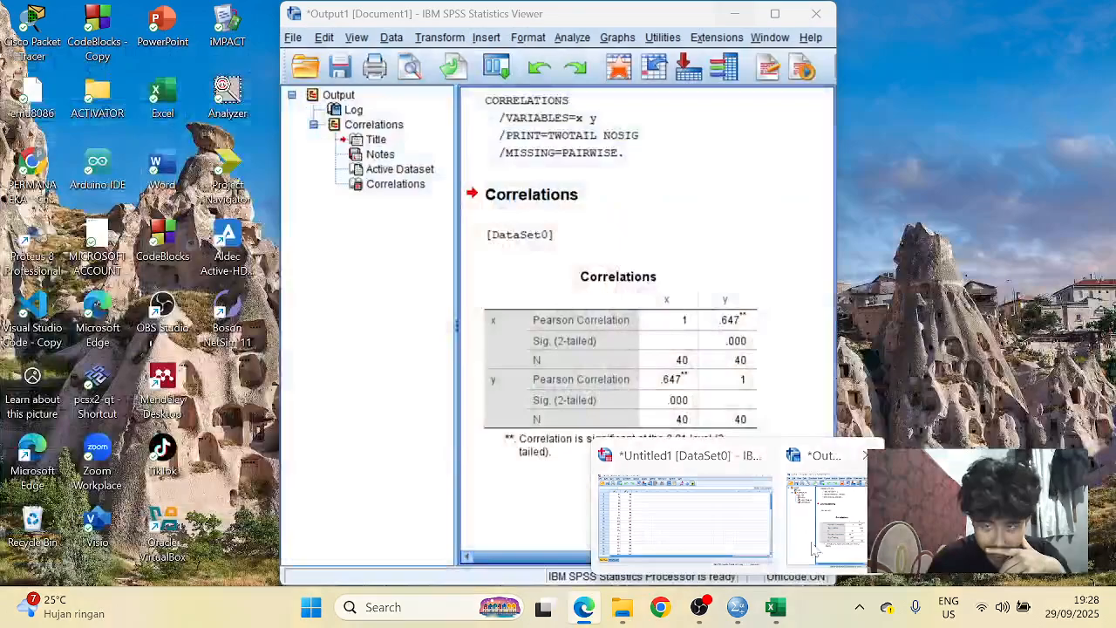
click(808, 547)
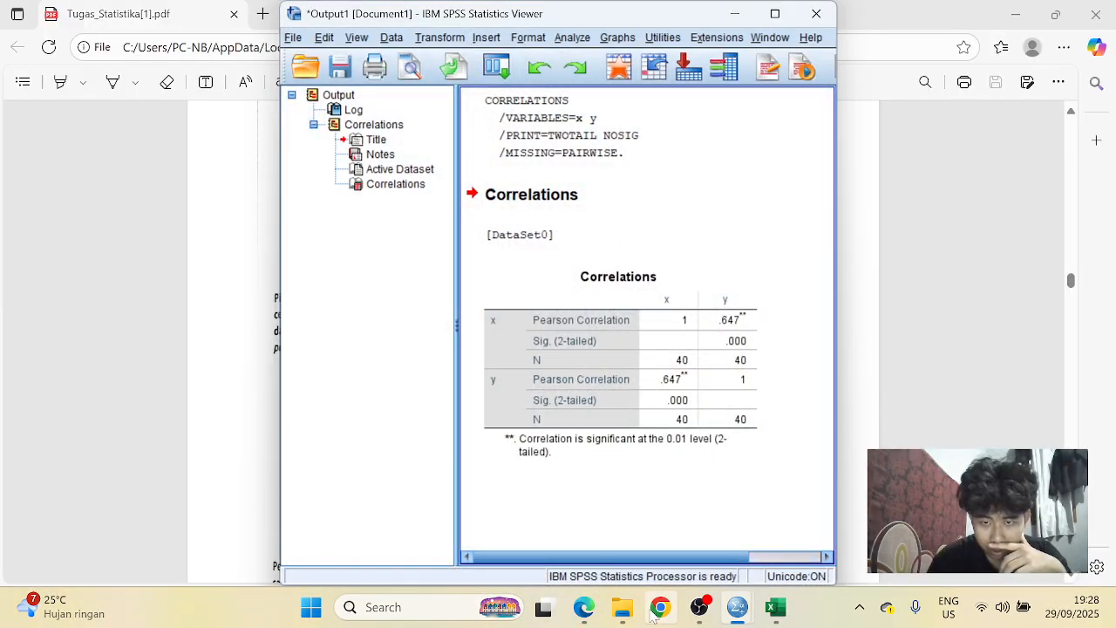
click(596, 613)
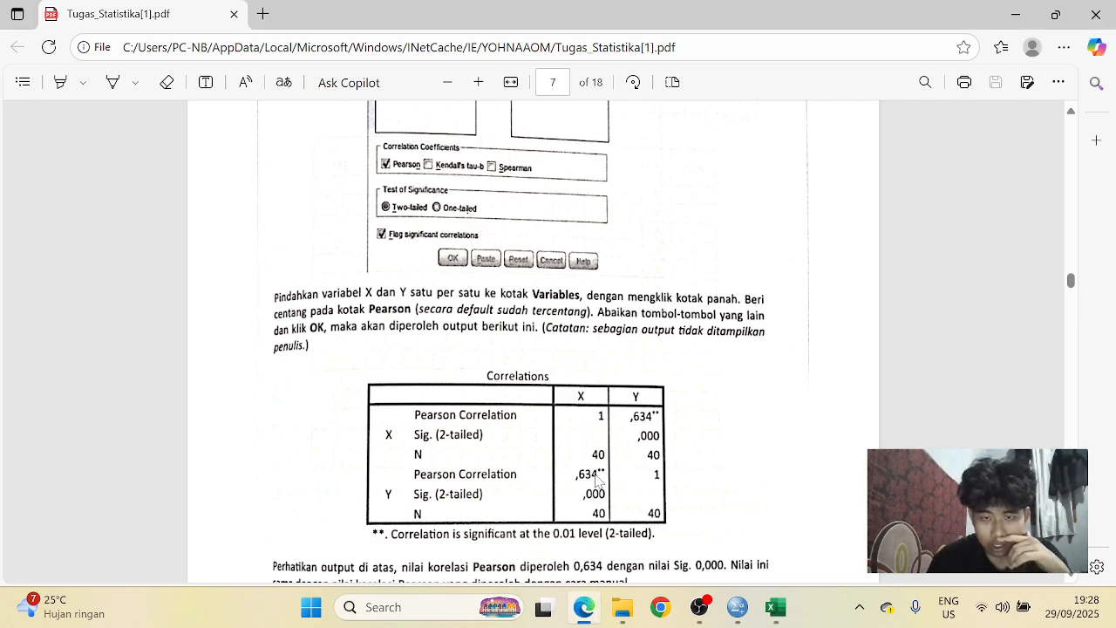
- Find Contoh 9.2 on page 8 of the PDF and examine the Likert-scale instrument data in Tabel 9.3
scroll(595, 475, down, 10)
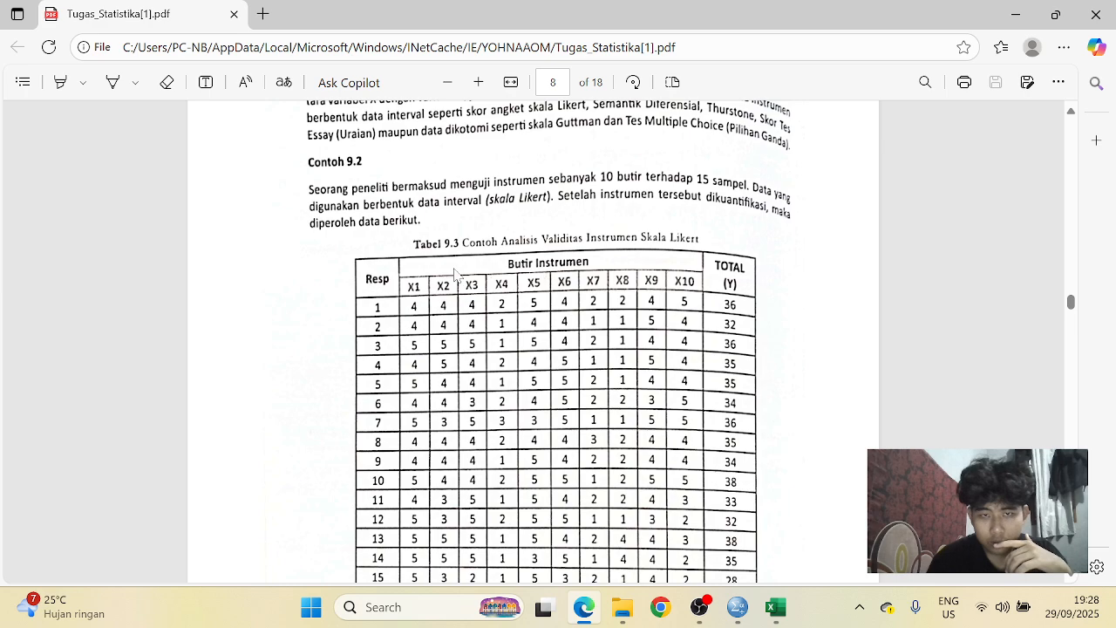
scroll(452, 221, up, 2)
scroll(452, 222, down, 5)
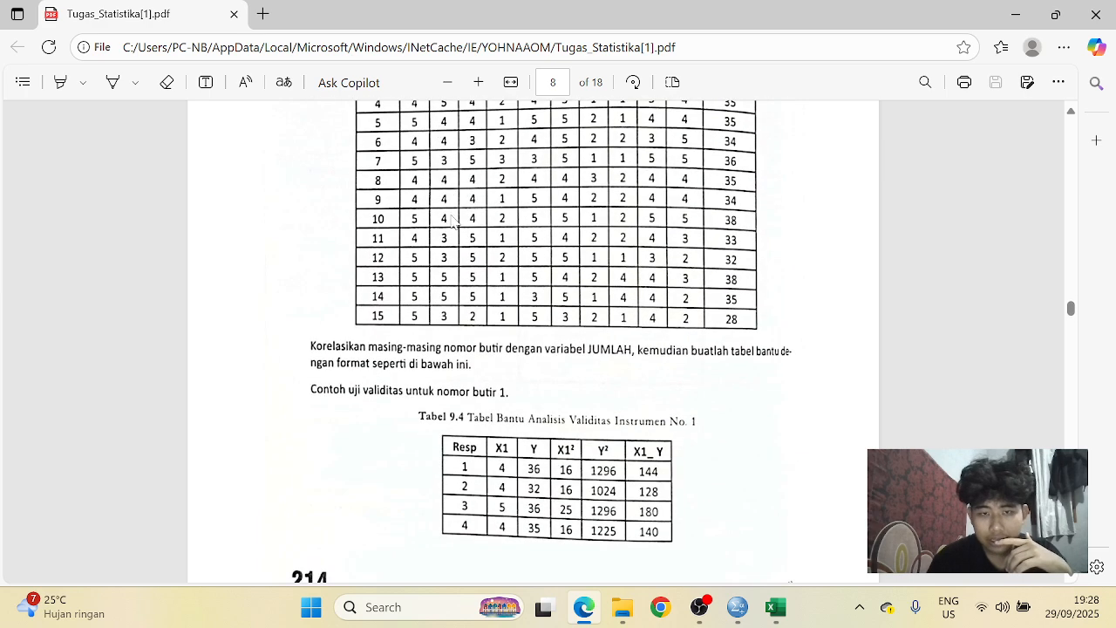
scroll(508, 241, up, 4)
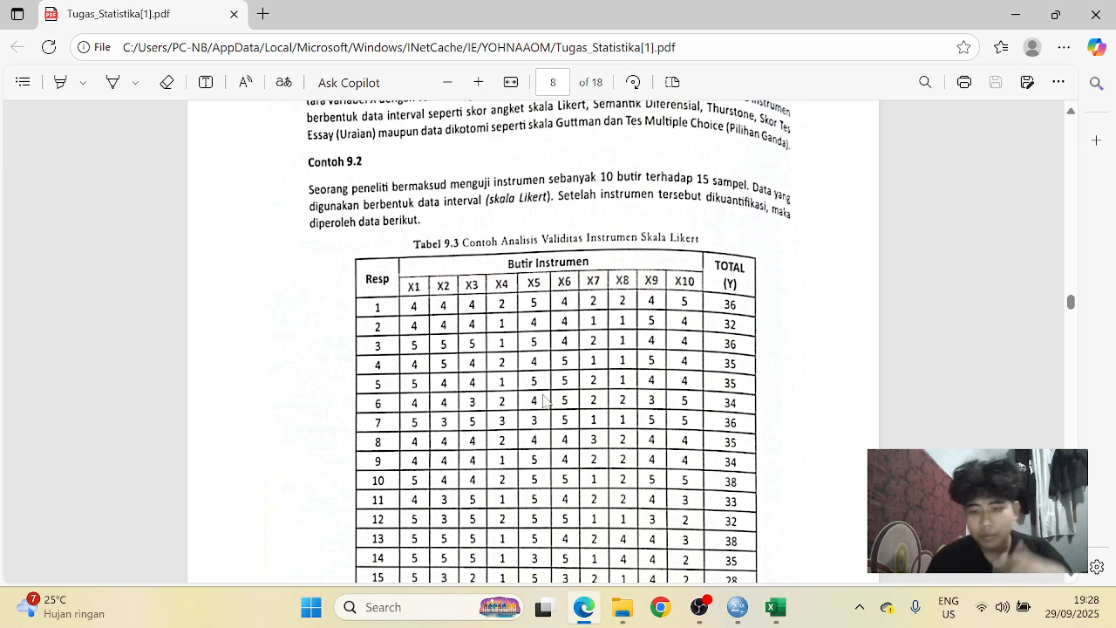
- Switch to the SPSS Data Editor, show the variable definitions, and recheck the Tabel 9.3 column names in the PDF
mouse_move(737, 607)
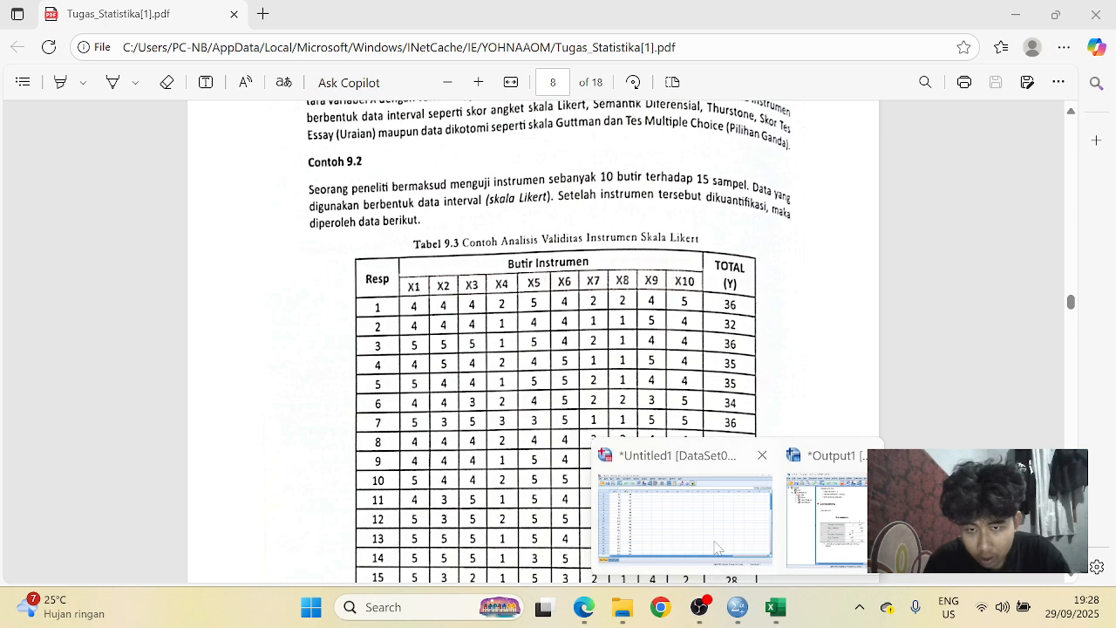
click(663, 488)
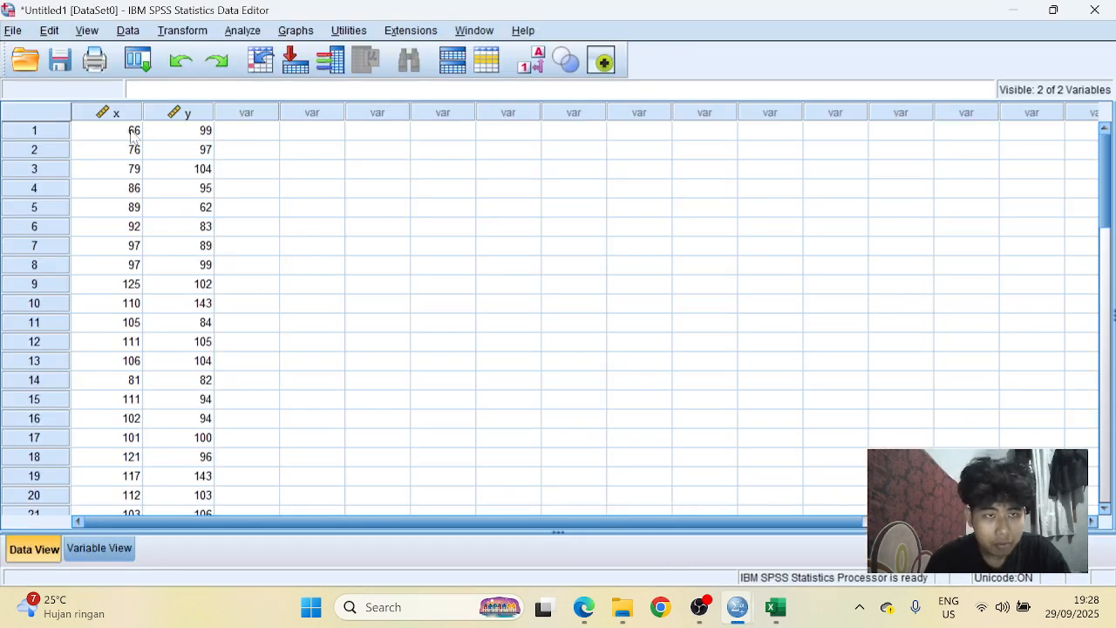
click(105, 550)
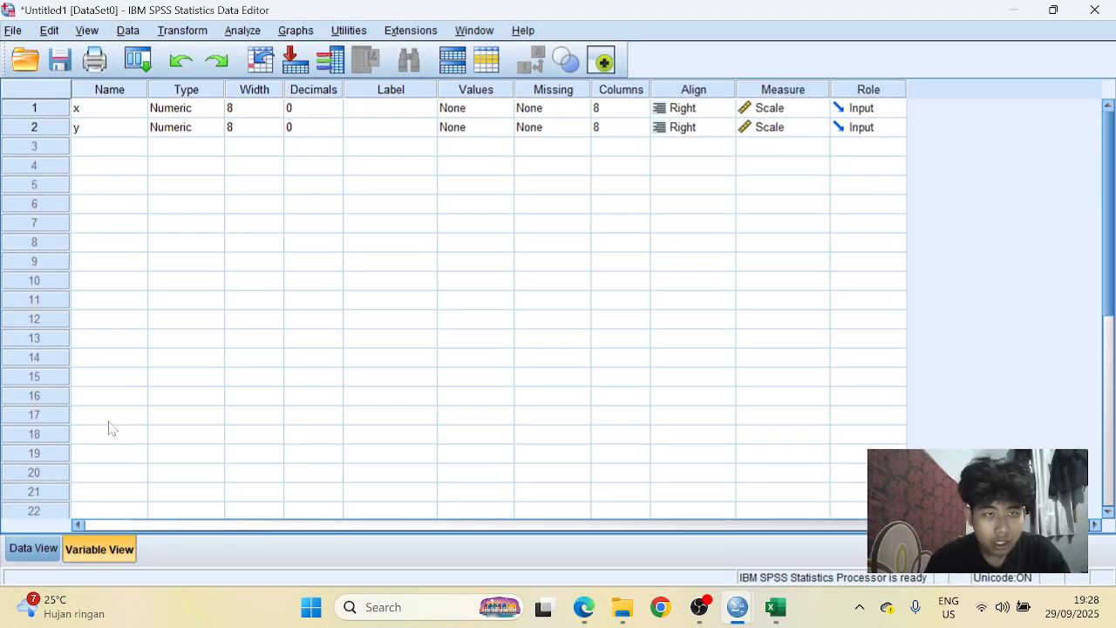
click(114, 148)
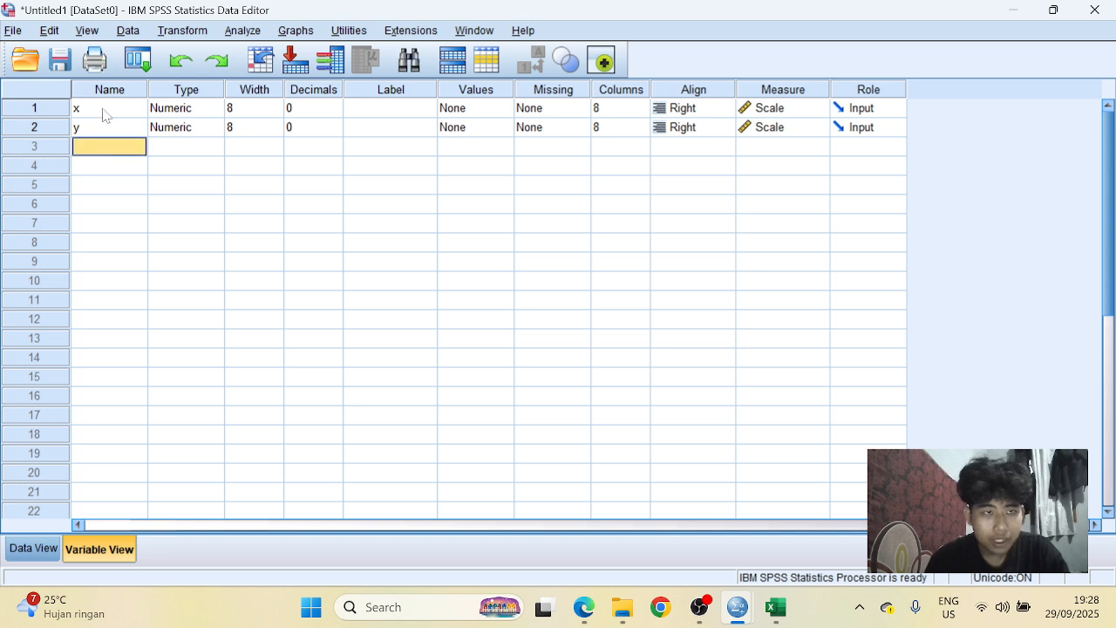
click(104, 111)
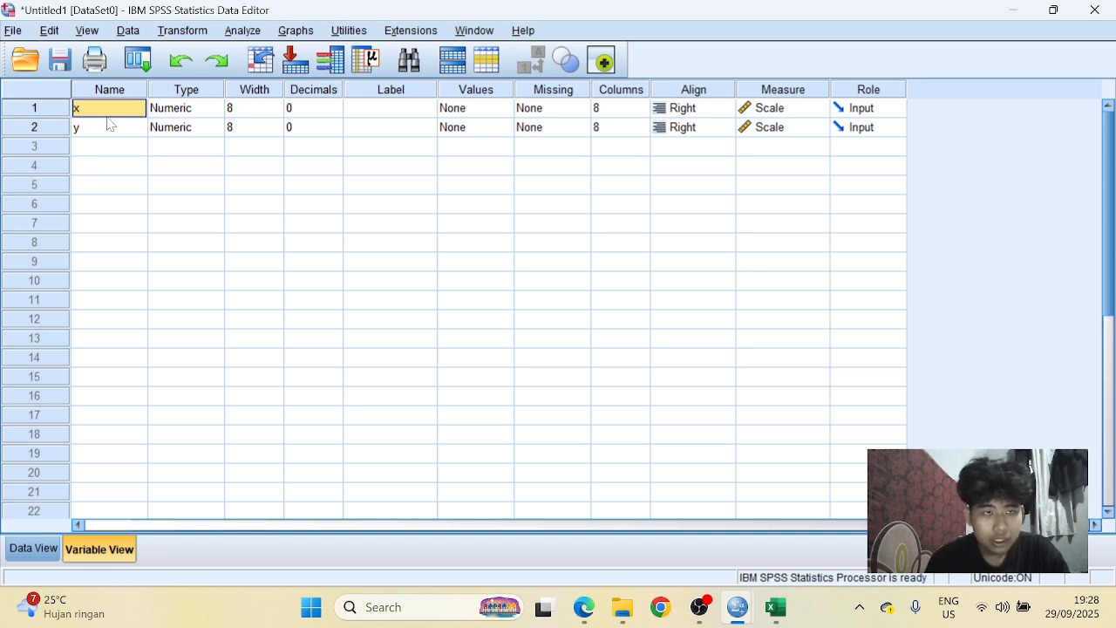
click(583, 607)
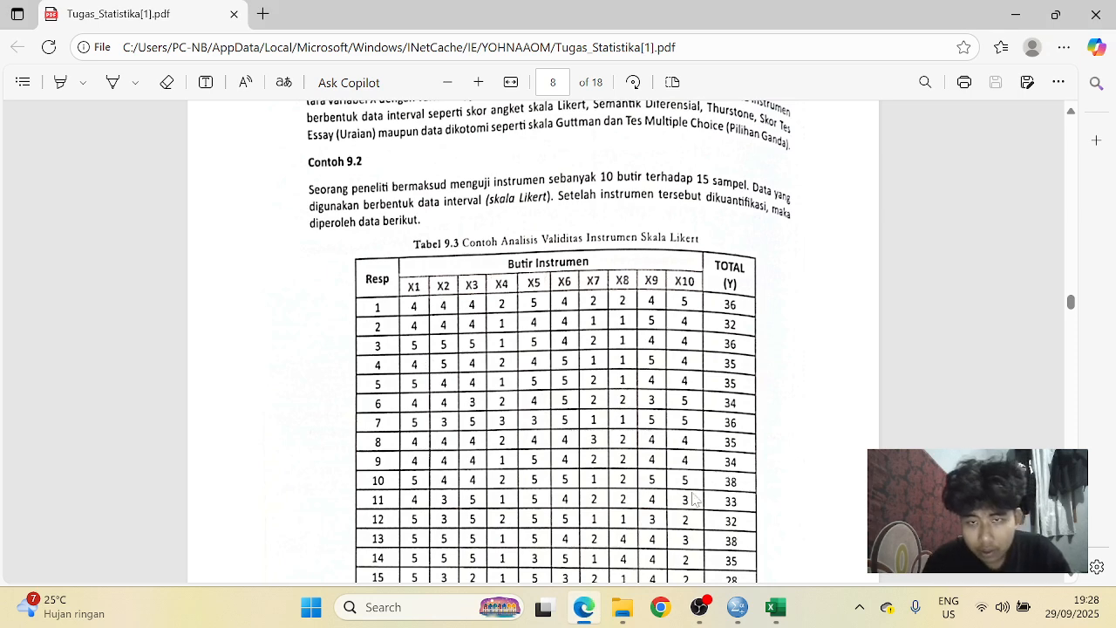
mouse_move(737, 605)
click(708, 537)
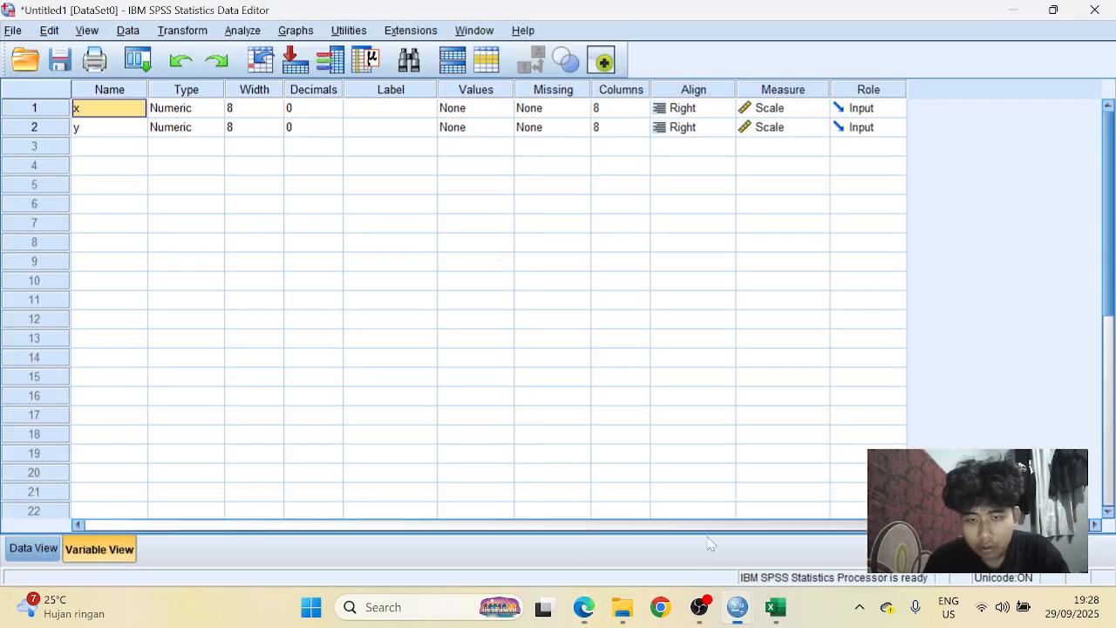
- Rename the variable x as x1 and the variable y as x2
click(130, 128)
click(130, 127)
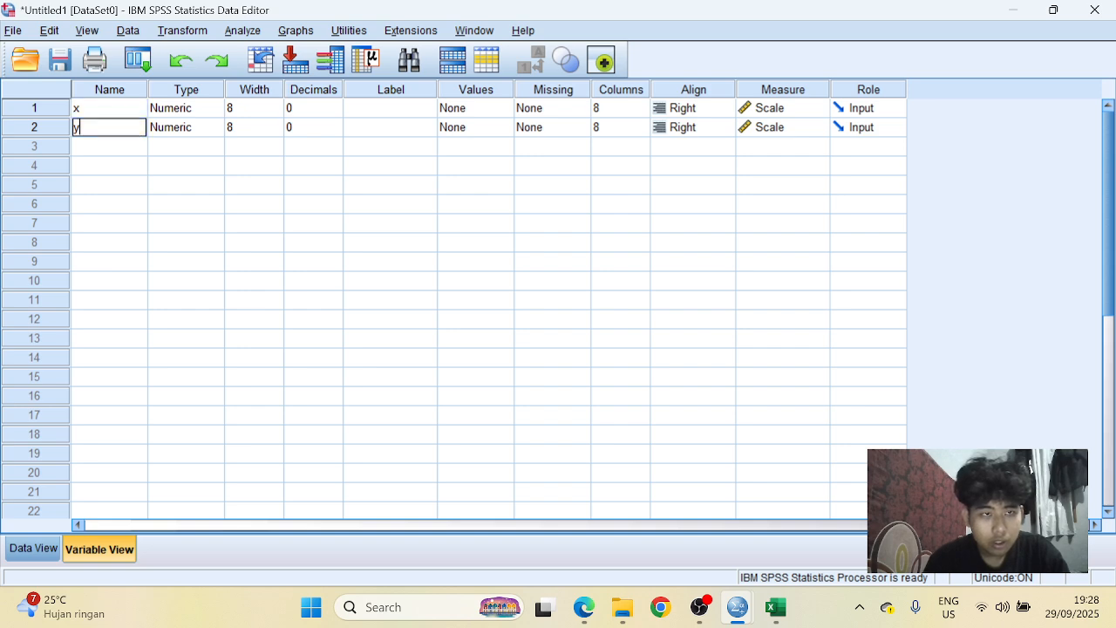
click(132, 112)
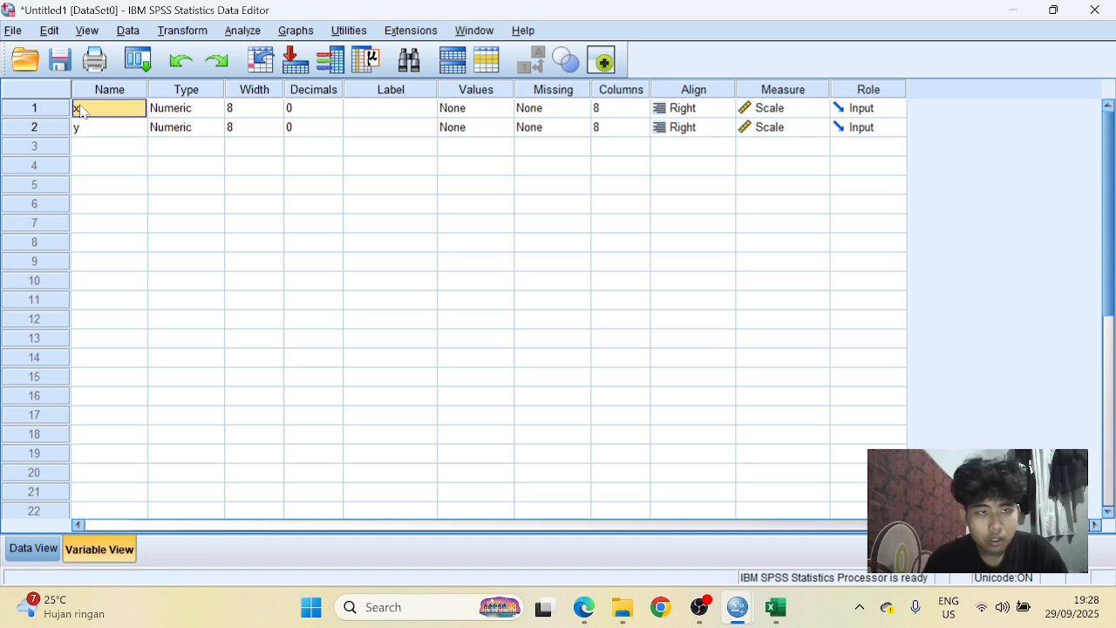
click(137, 129)
click(137, 129)
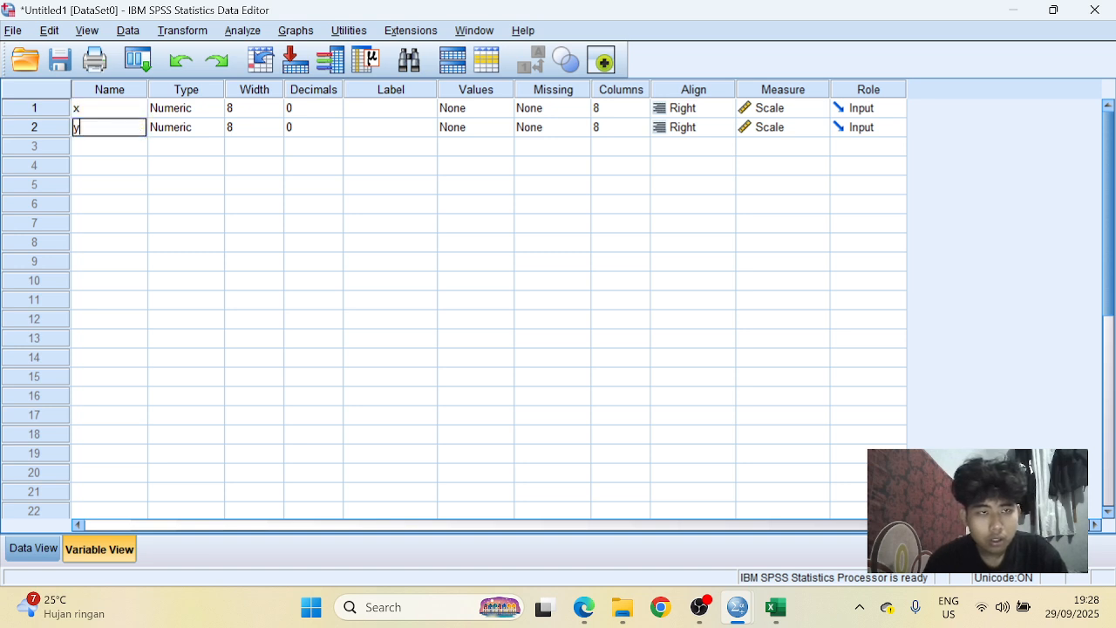
double_click(130, 108)
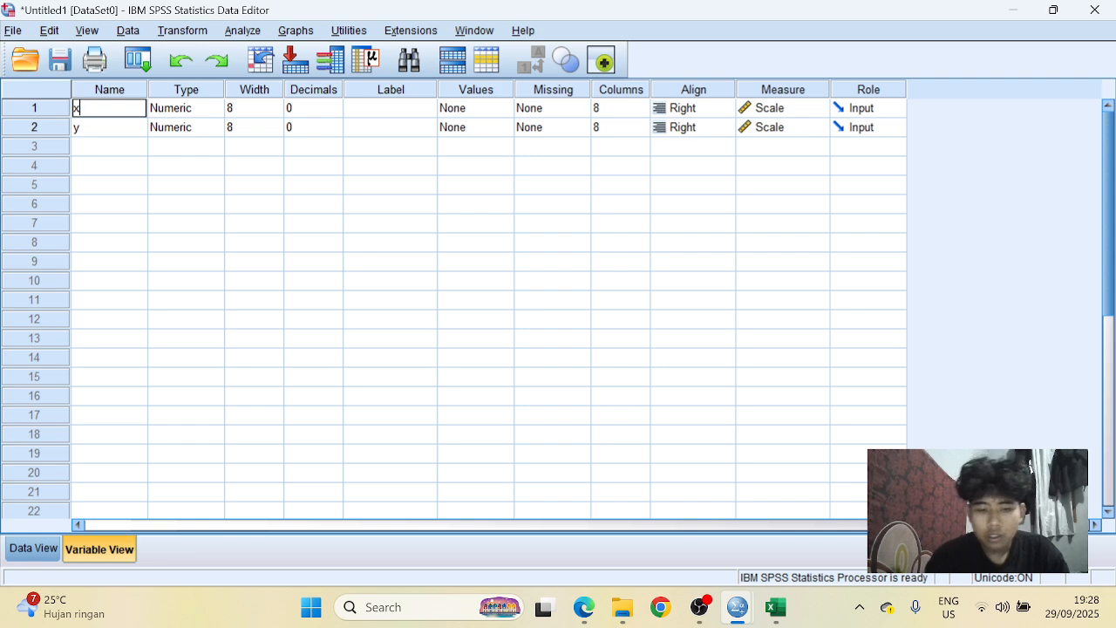
text(1)
click(126, 127)
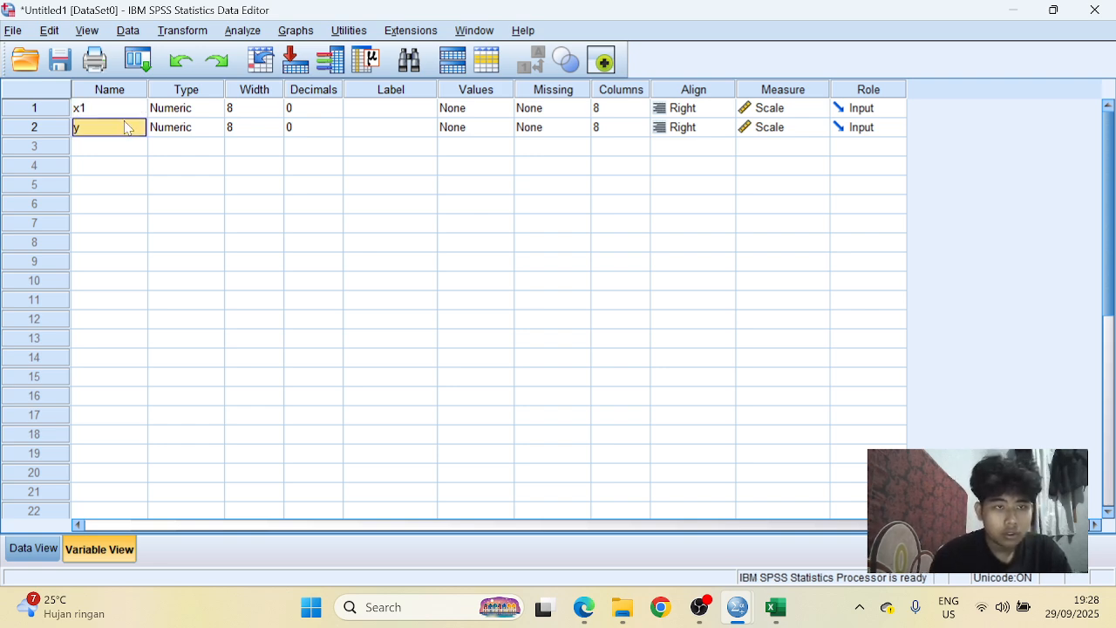
key(BackSpace)
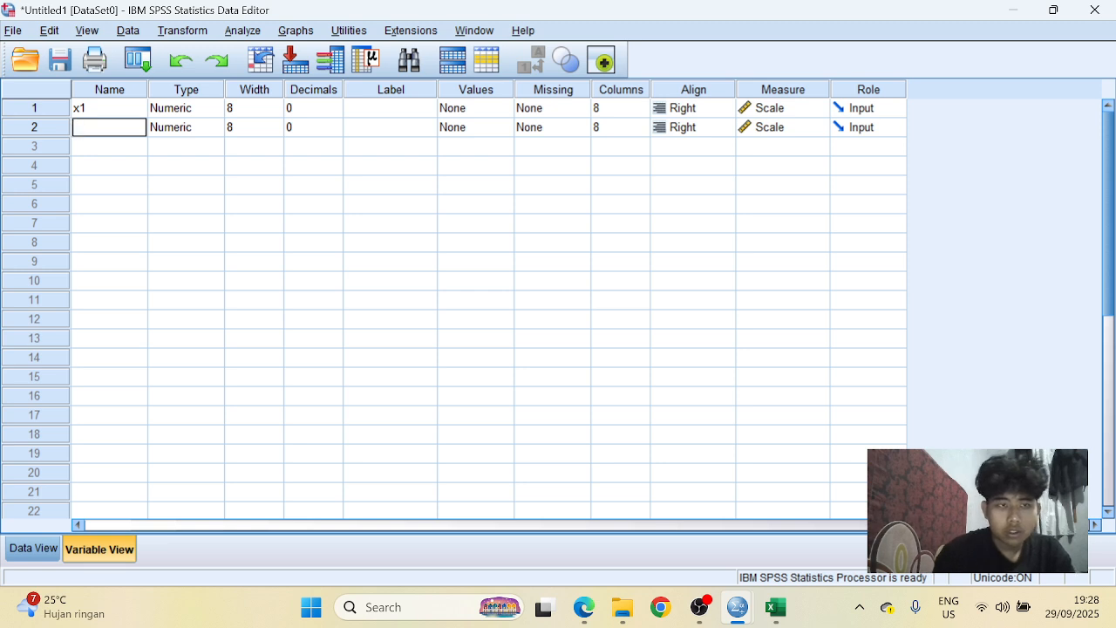
text(x)
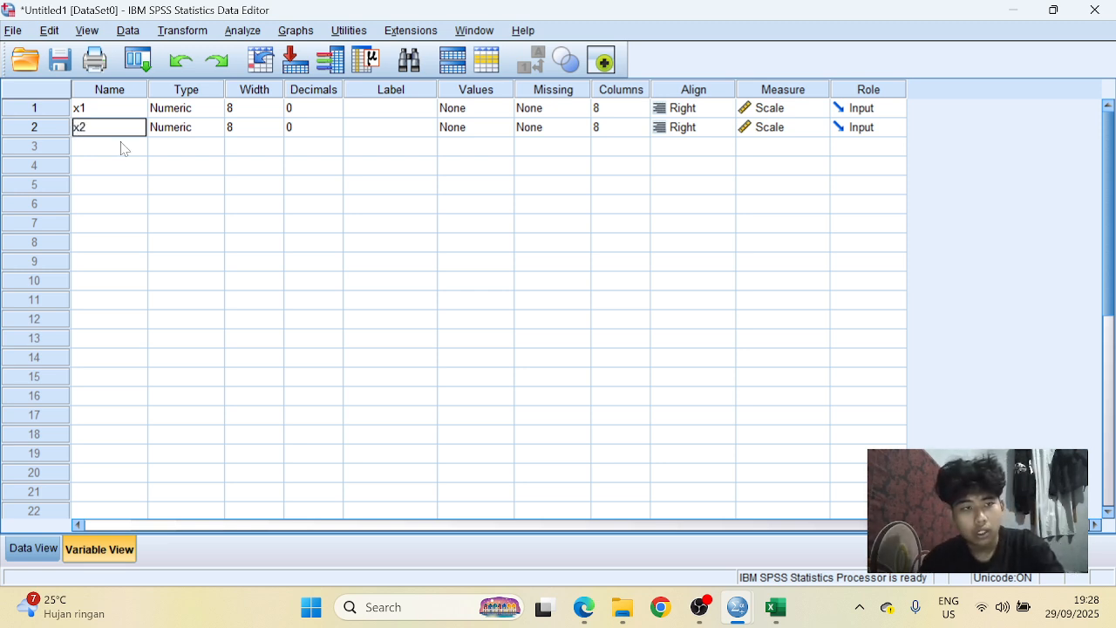
text(2)
- Add four new variables named x3, x4, x5 and x6 below x2
click(122, 147)
text(x)
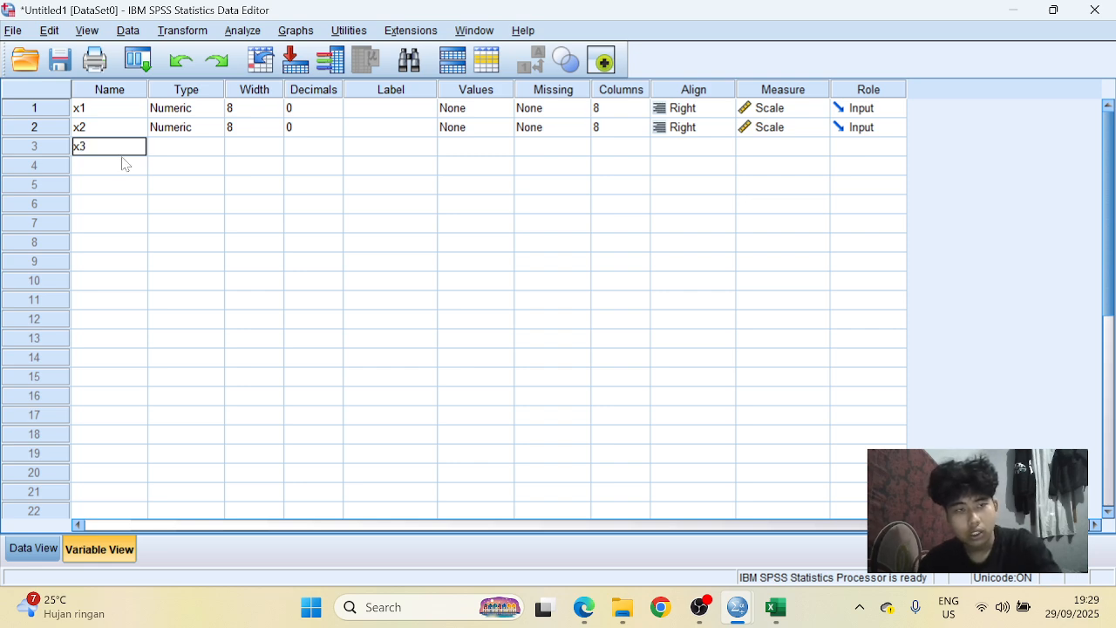
text(3)
click(123, 166)
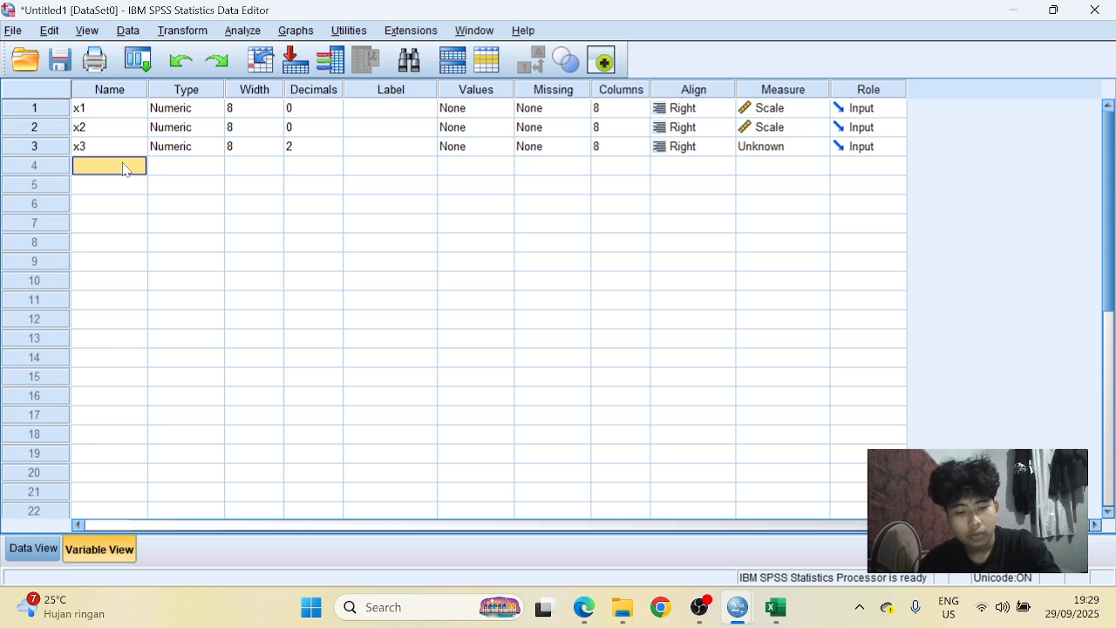
text(x4)
click(133, 185)
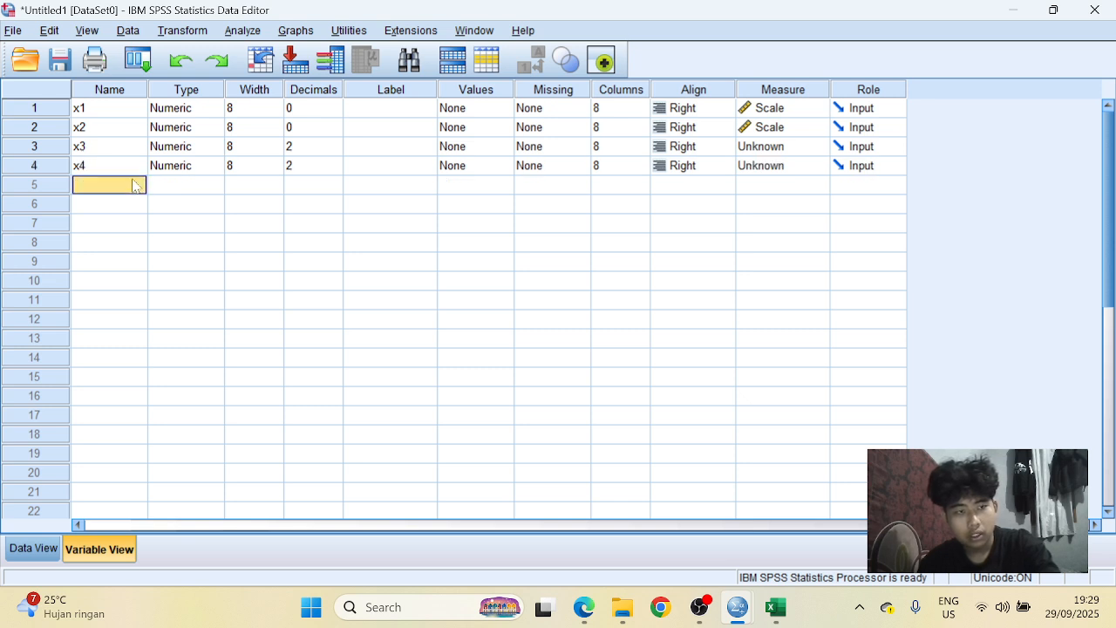
text(x5)
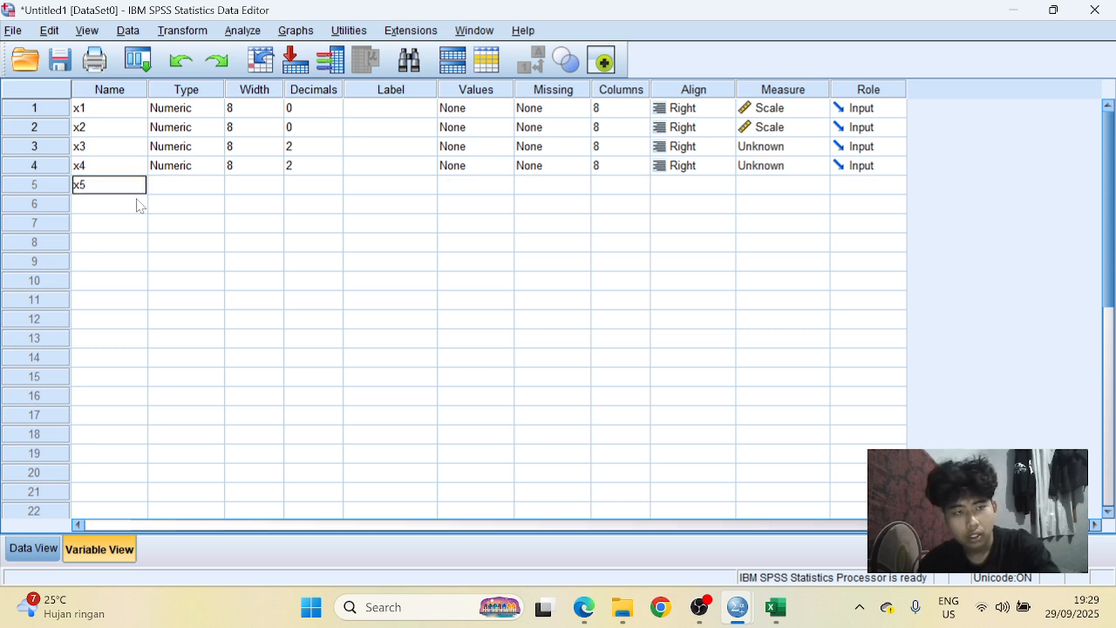
click(137, 205)
text(x)
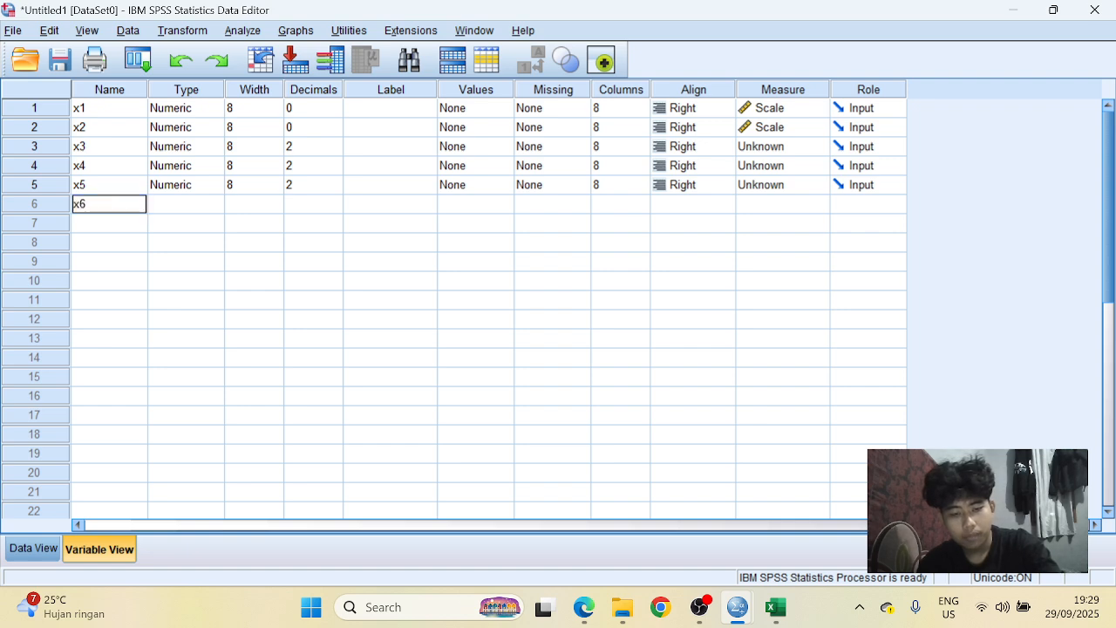
text(6)
- Add four more variables named x7, x8, x9 and x10 below x6
click(127, 223)
text(x)
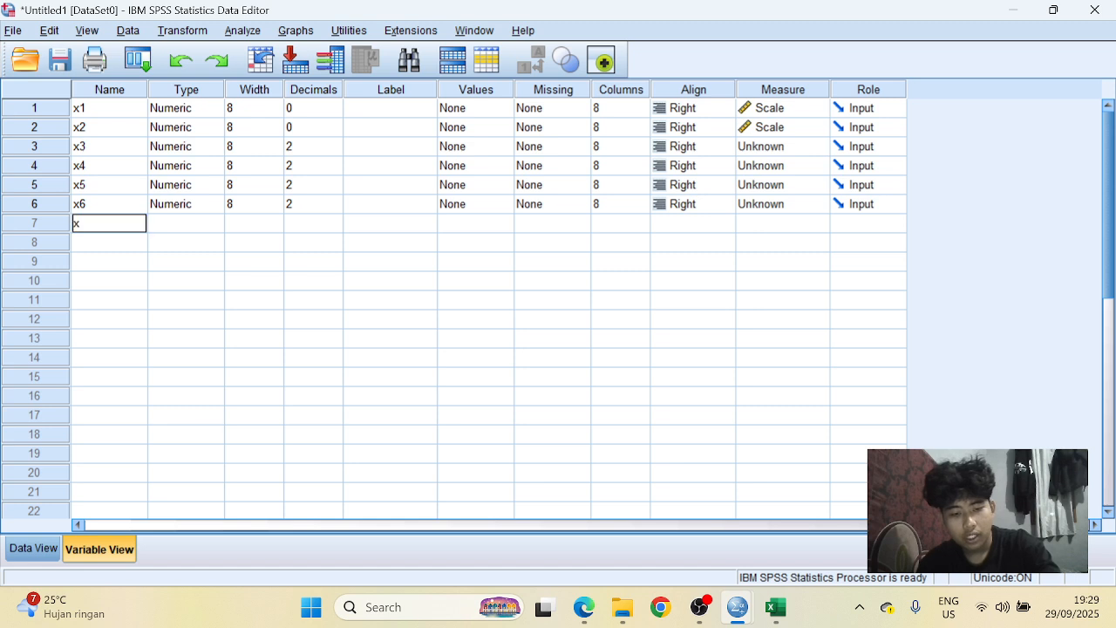
text(7)
click(128, 243)
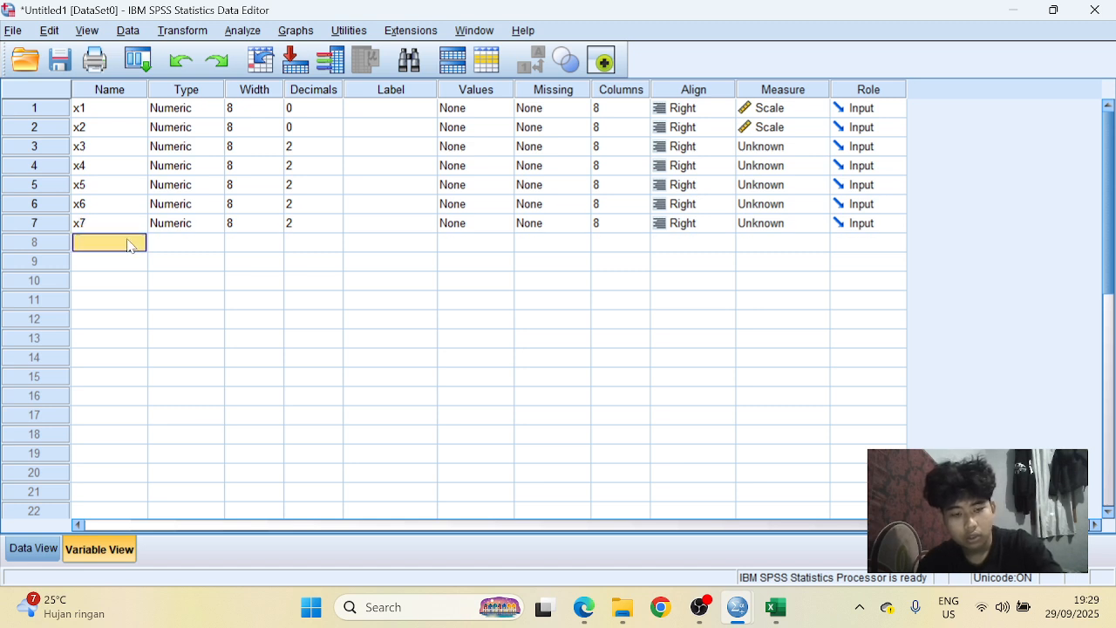
text(x8)
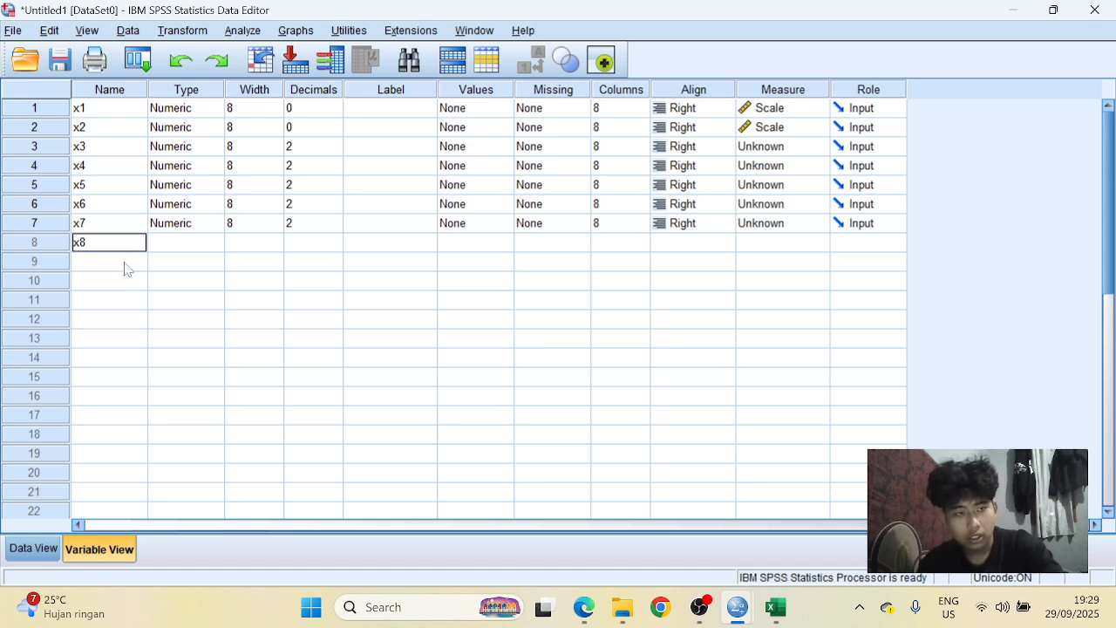
click(125, 262)
text(x9)
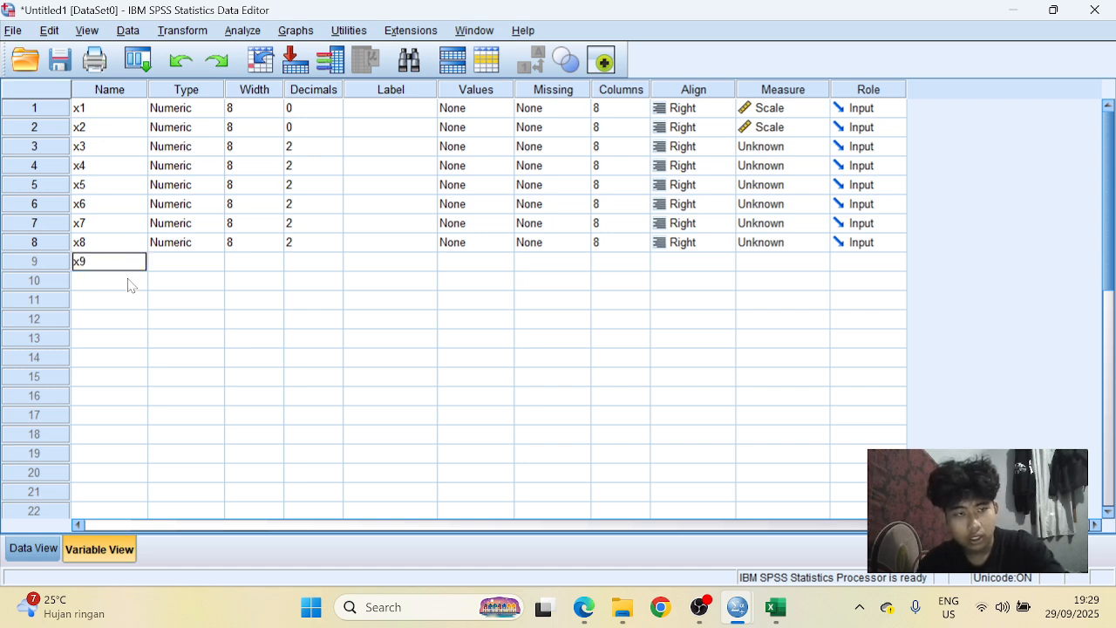
click(129, 280)
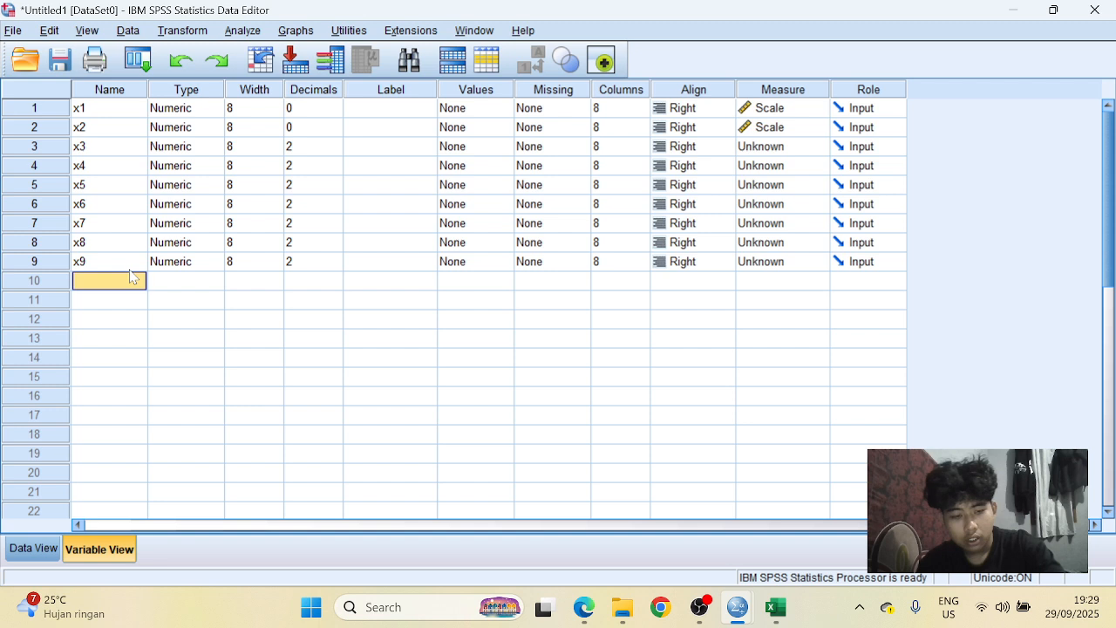
text(x10)
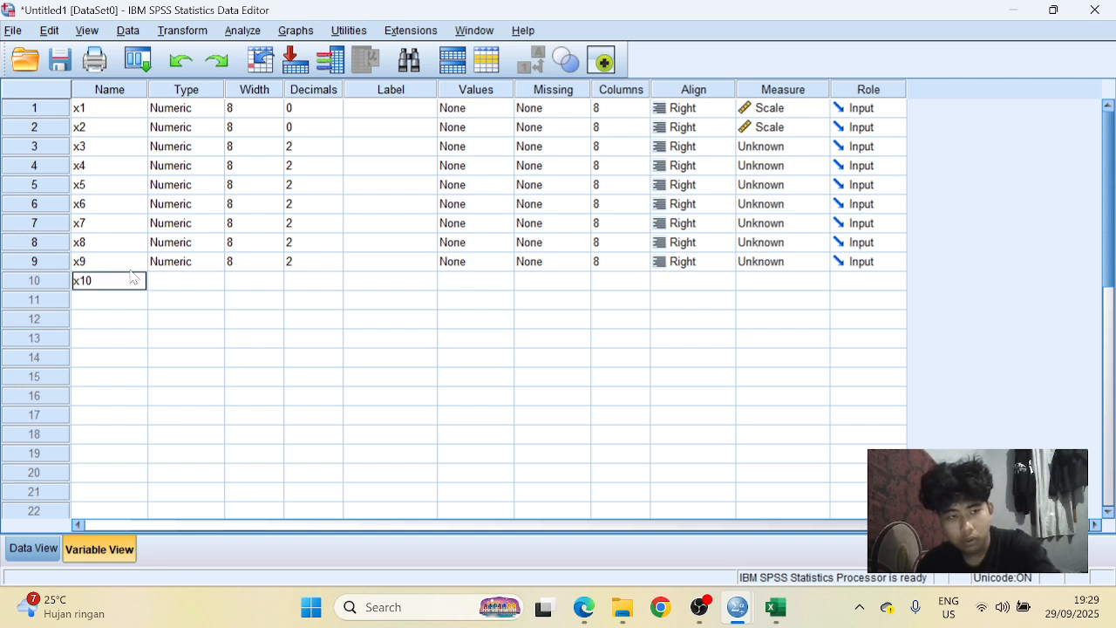
- Add a variable named total below x10 and set its decimals to 0
click(128, 301)
text(t)
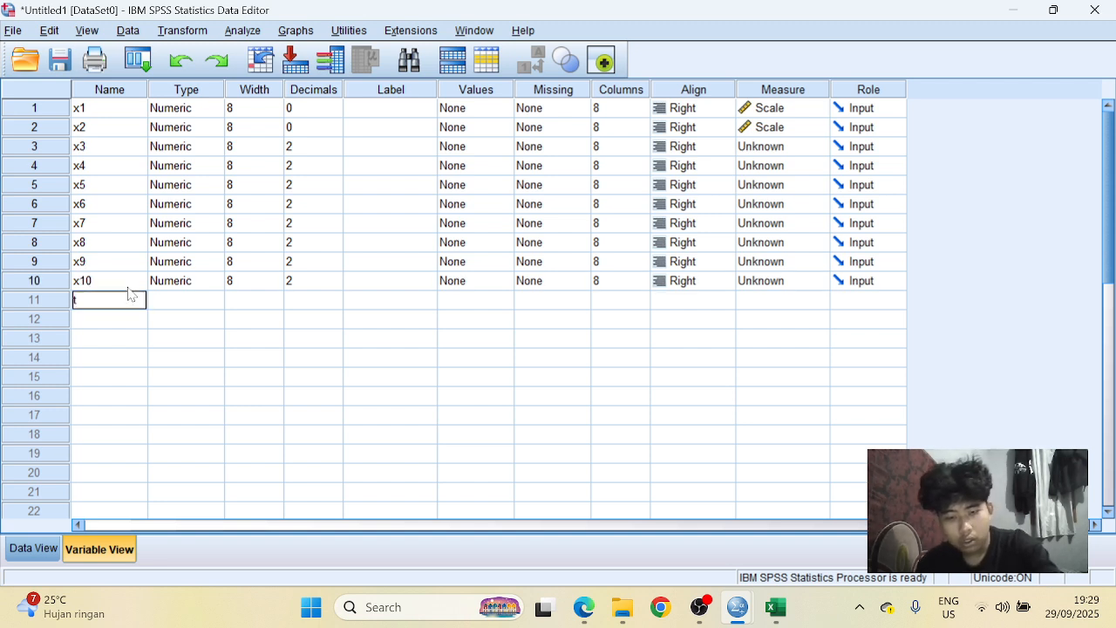
text(ota)
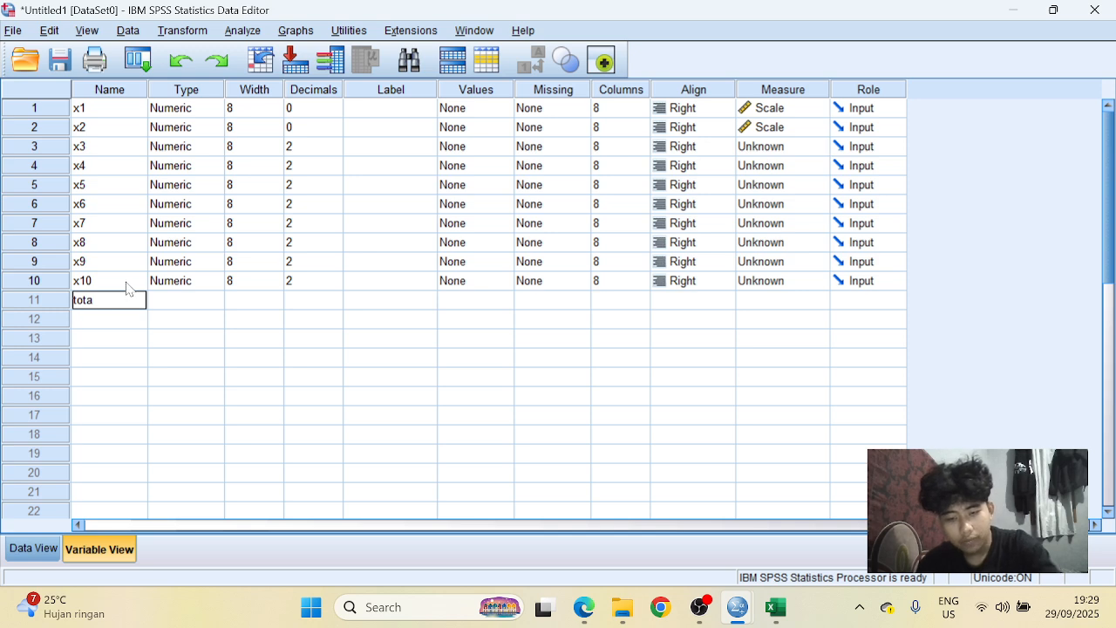
text(l)
click(217, 301)
click(218, 301)
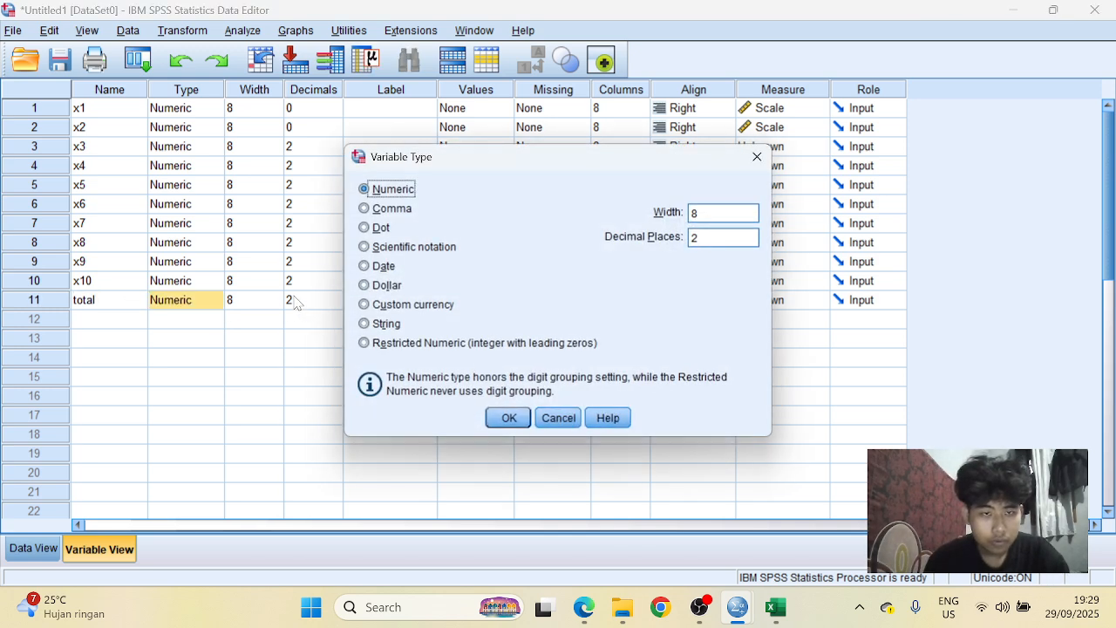
click(756, 157)
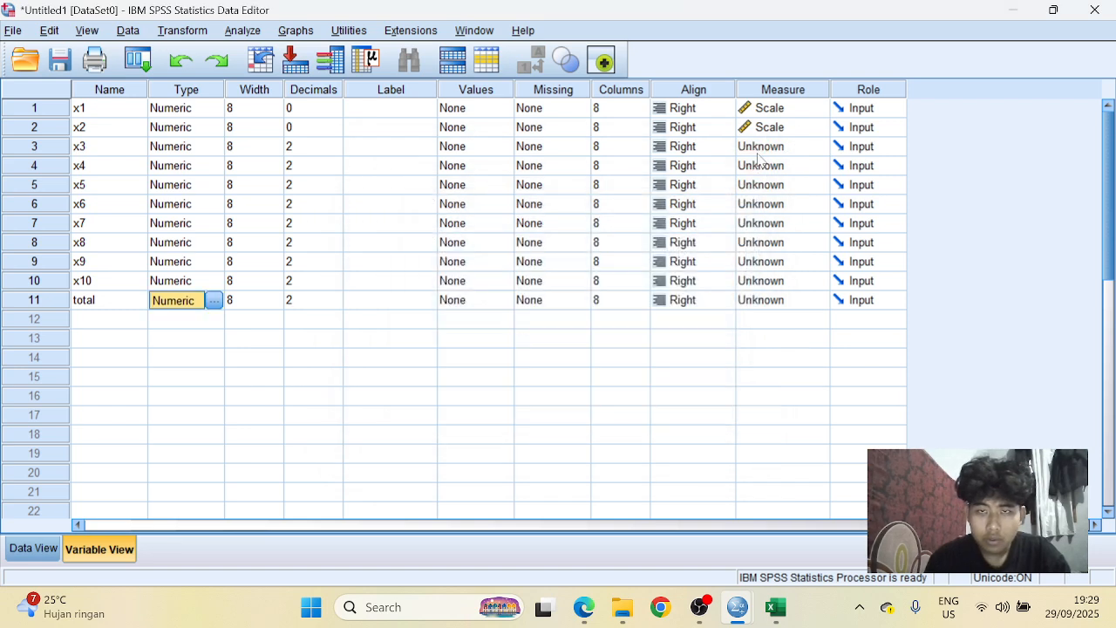
click(318, 307)
text(0)
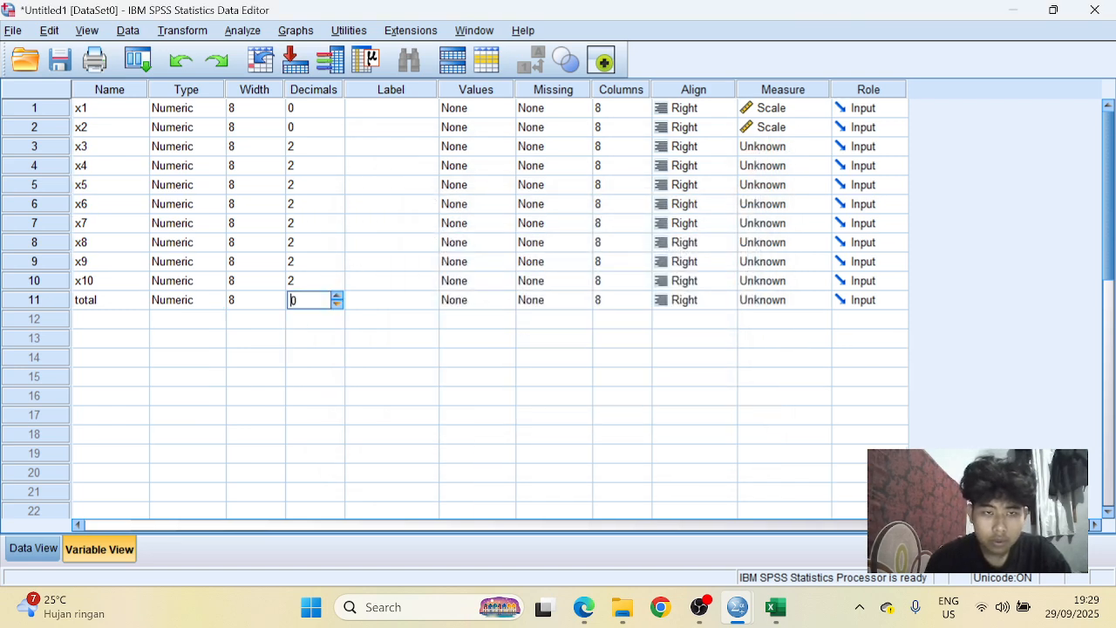
click(301, 280)
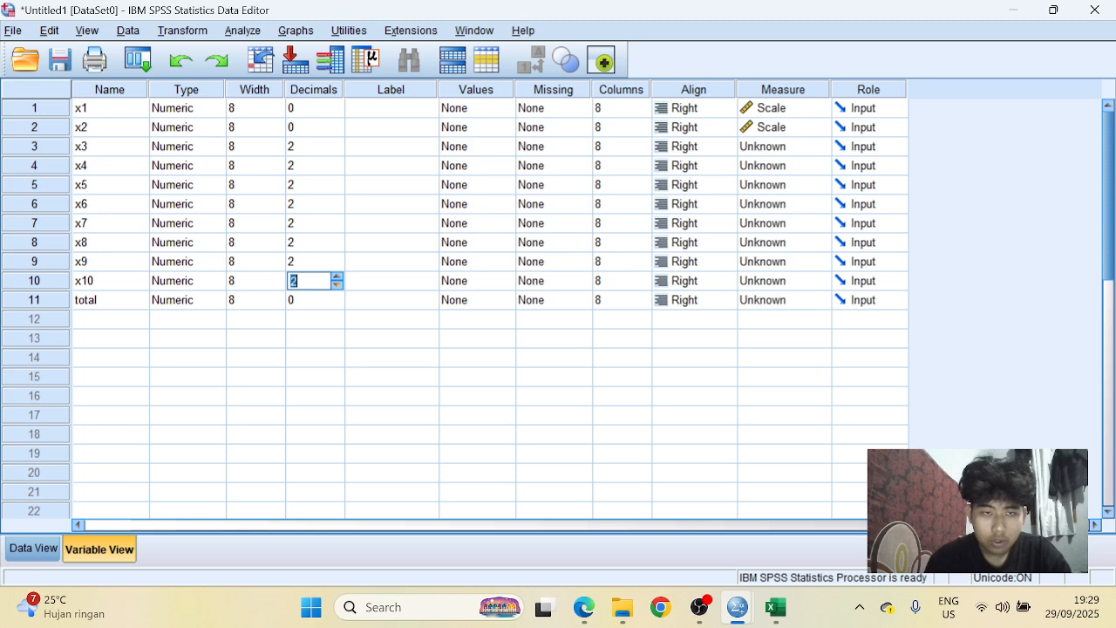
key(Return)
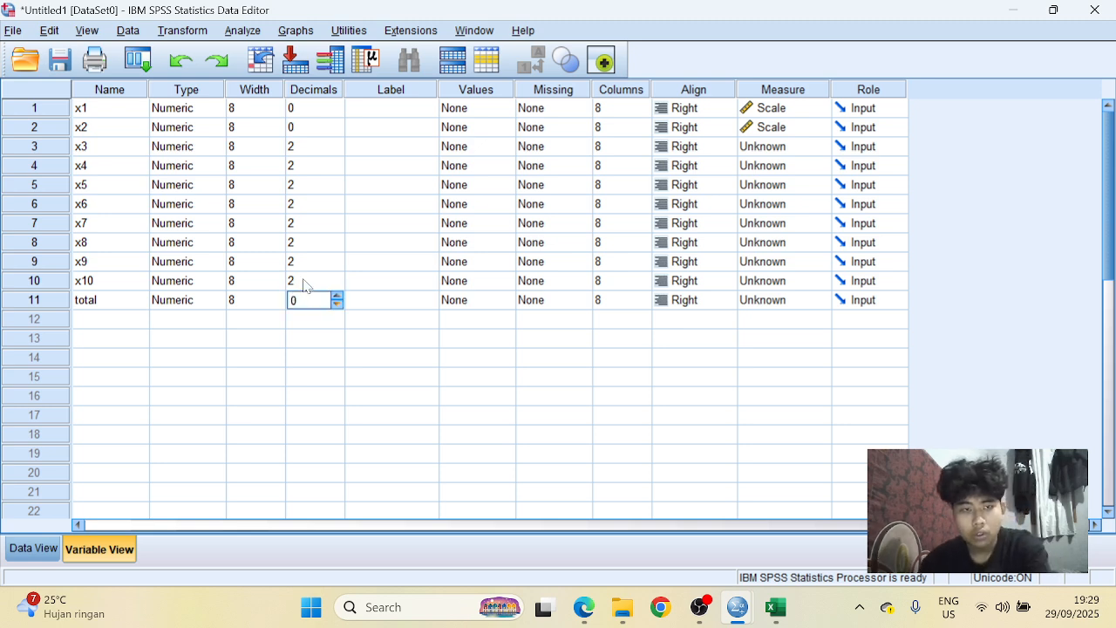
click(304, 281)
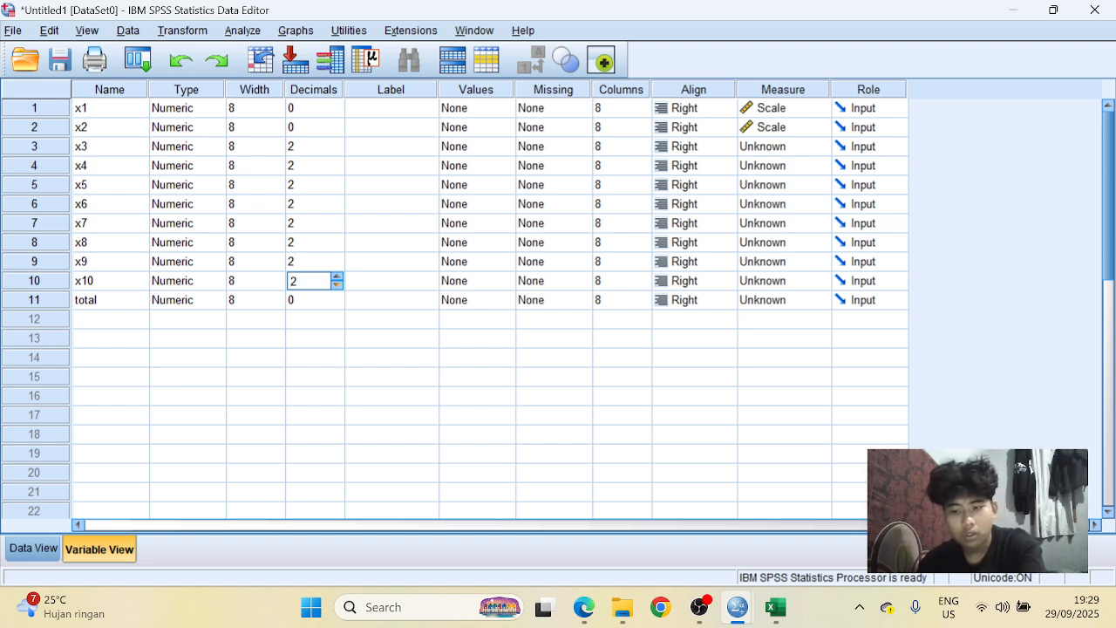
key(Delete)
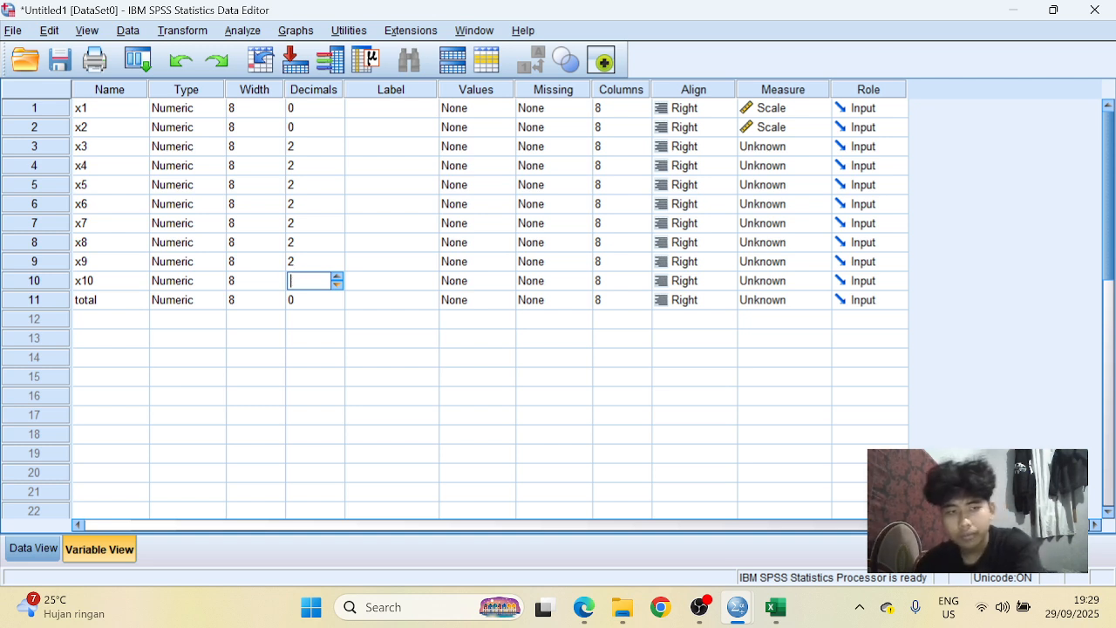
click(319, 261)
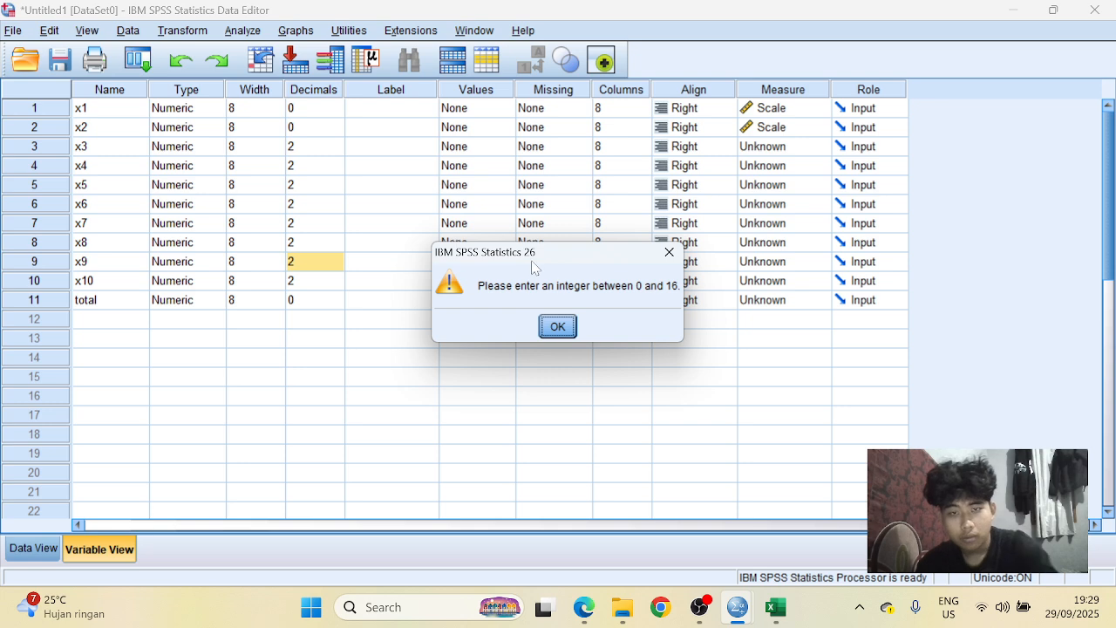
click(668, 252)
- Set the decimals of the variables x9, x8, x7 and x6 to 0
click(331, 266)
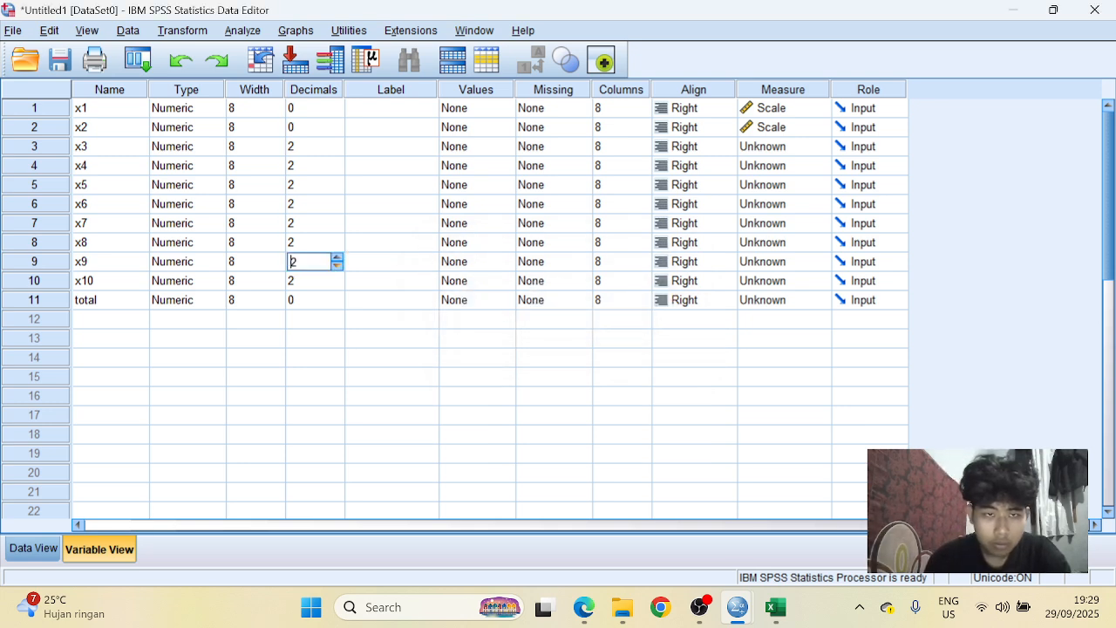
text(0)
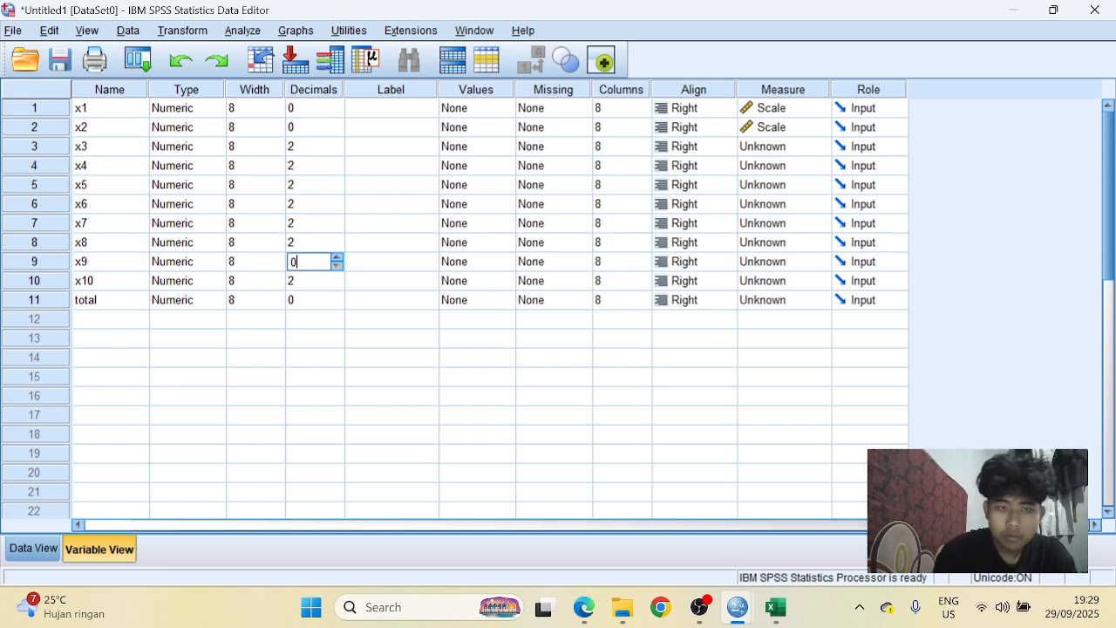
click(305, 244)
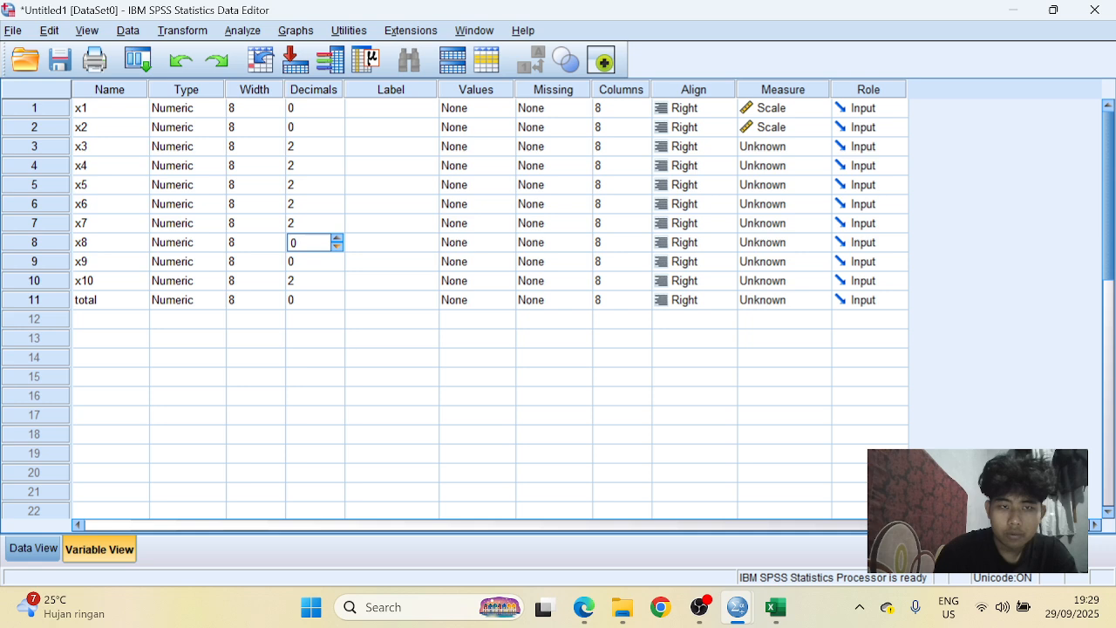
click(306, 225)
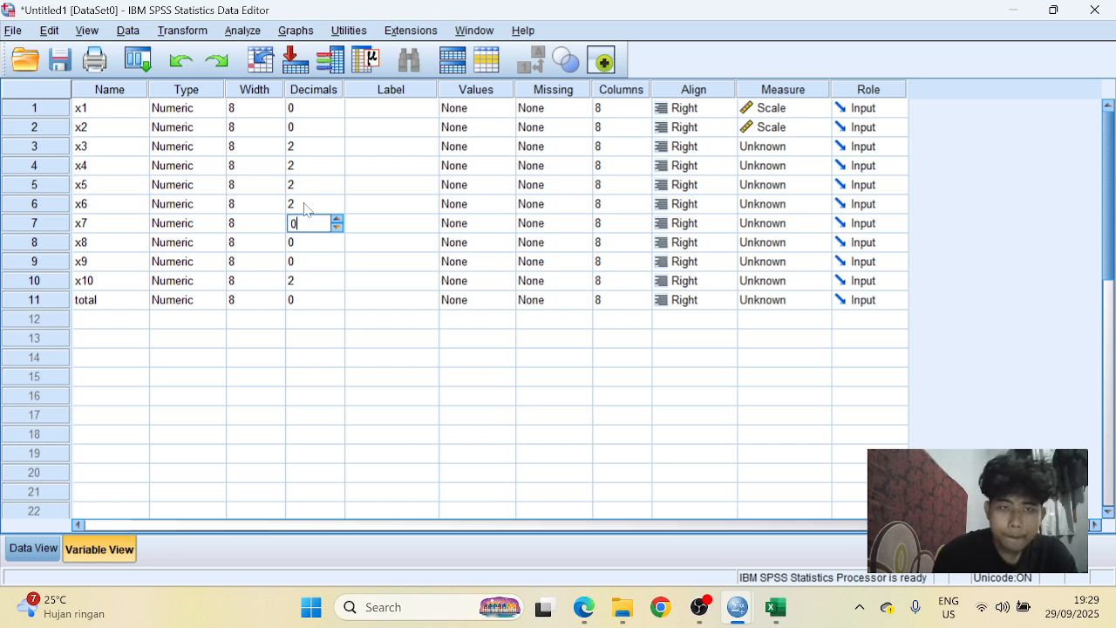
click(305, 206)
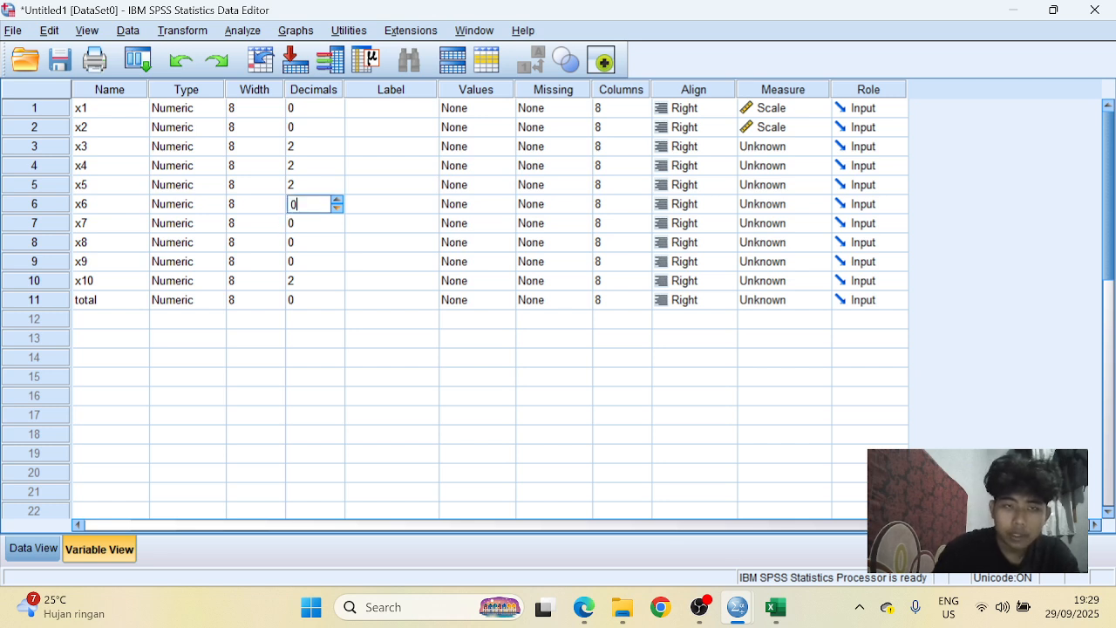
- Set the decimals of the variables x5, x4, x3 and x10 to 0
click(296, 187)
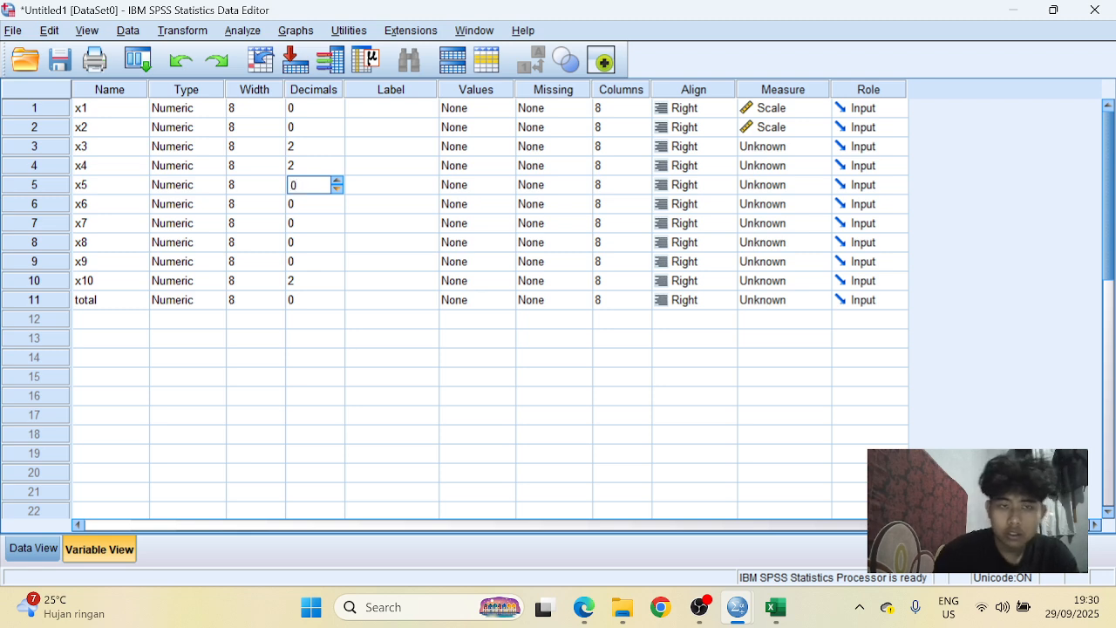
click(316, 165)
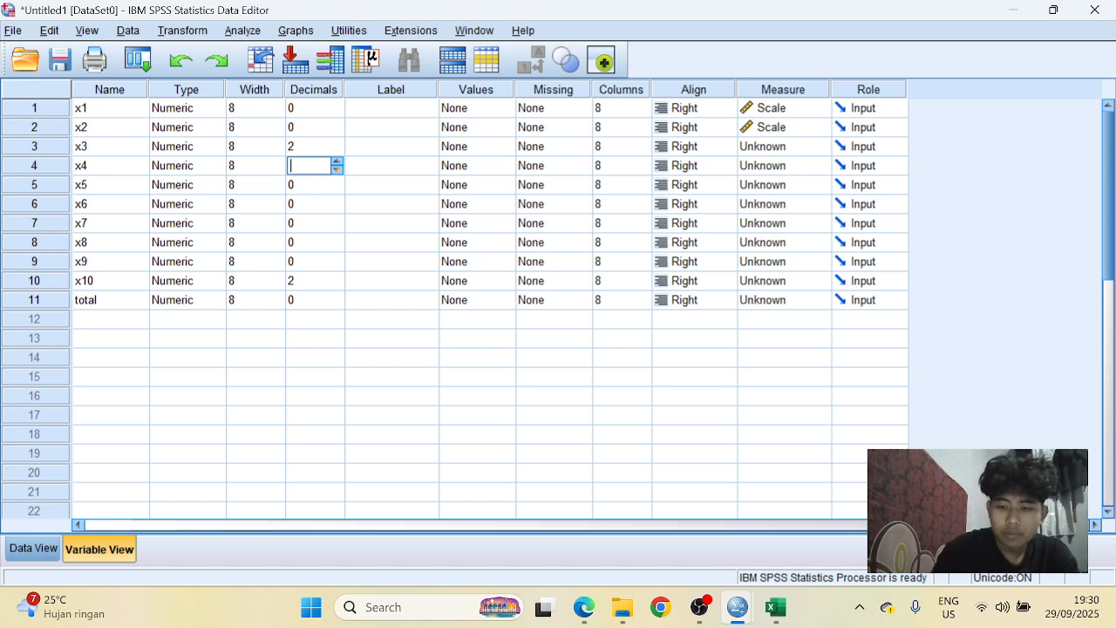
click(316, 148)
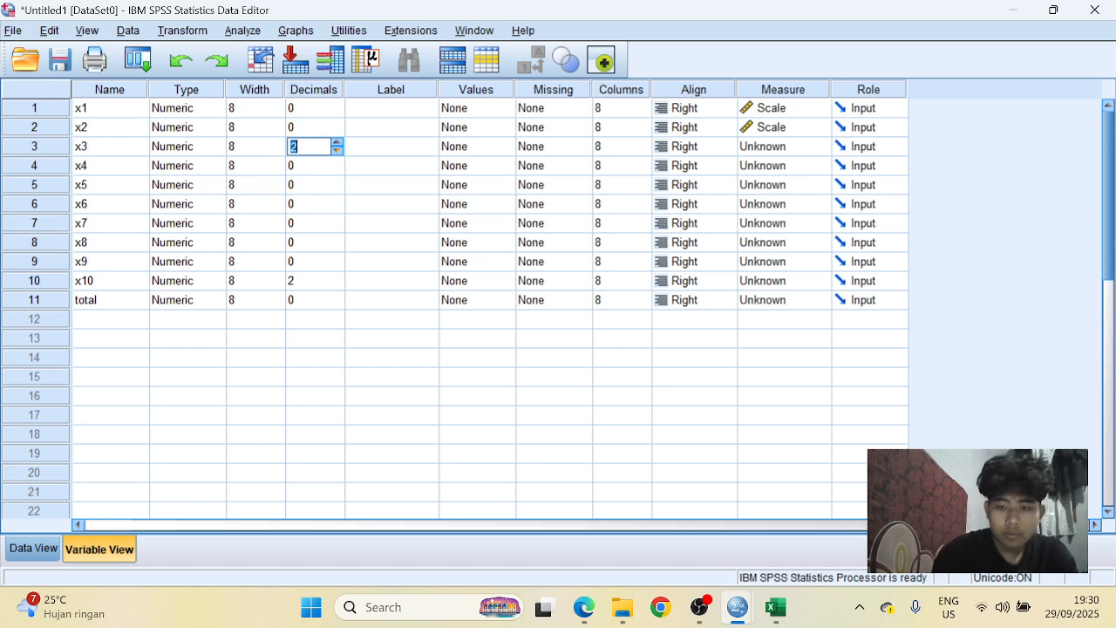
click(314, 127)
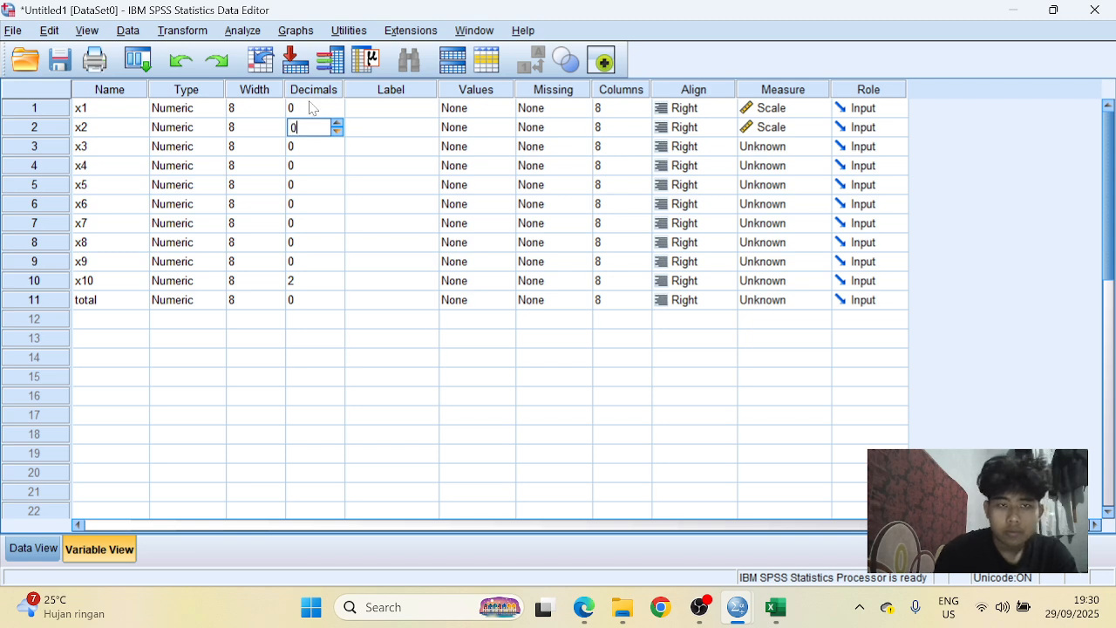
click(310, 279)
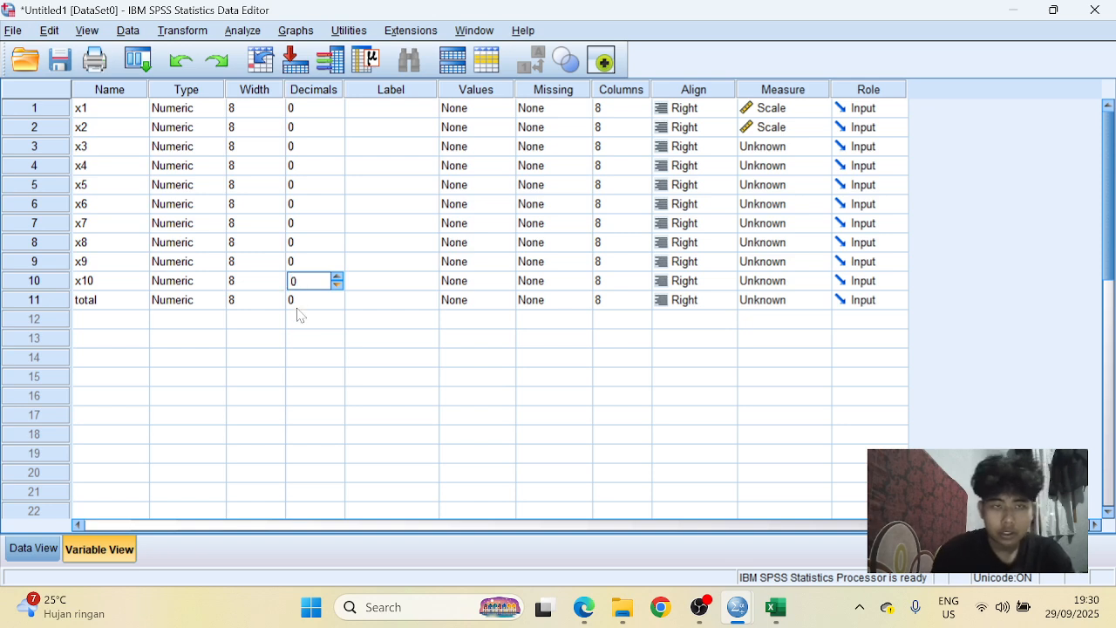
- Show the data cells and clear the old x1 and x2 values in row 40
click(29, 549)
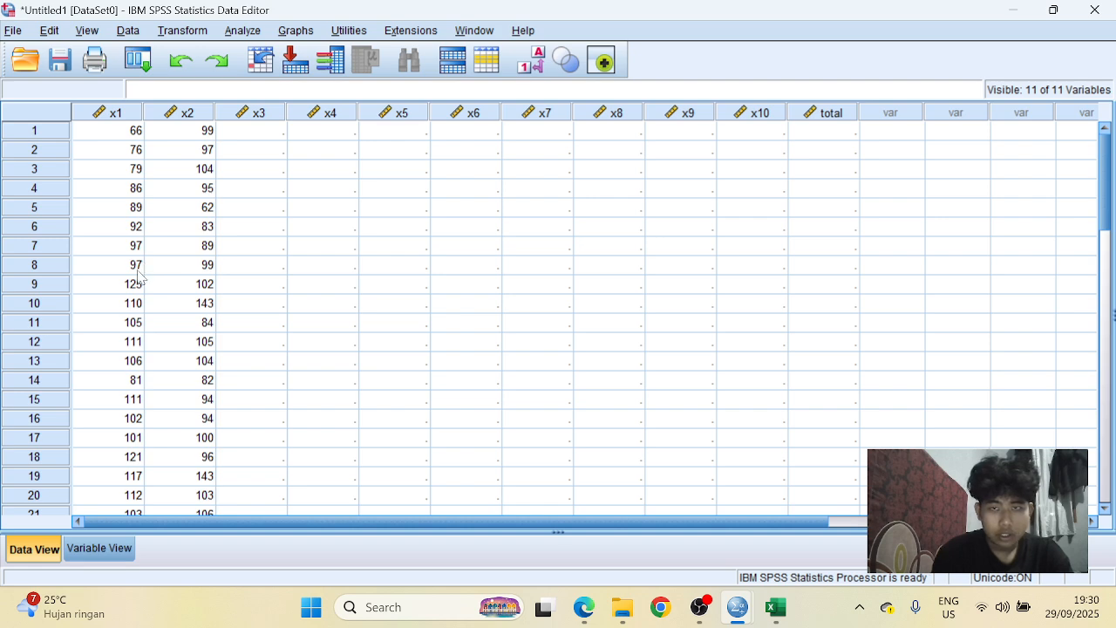
drag(122, 130, 214, 444)
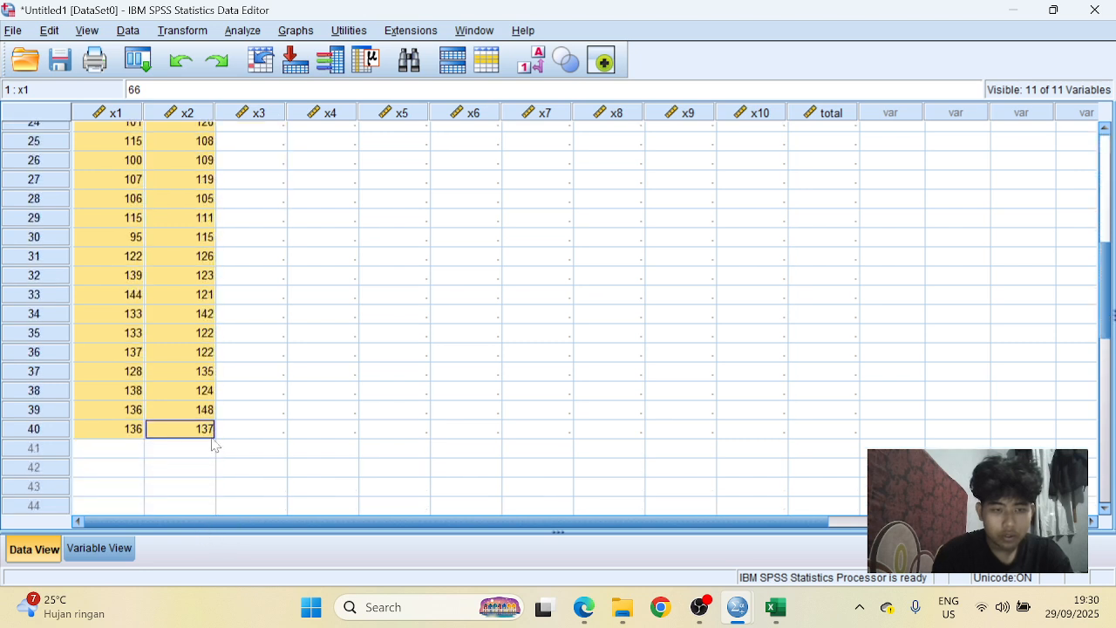
key(BackSpace)
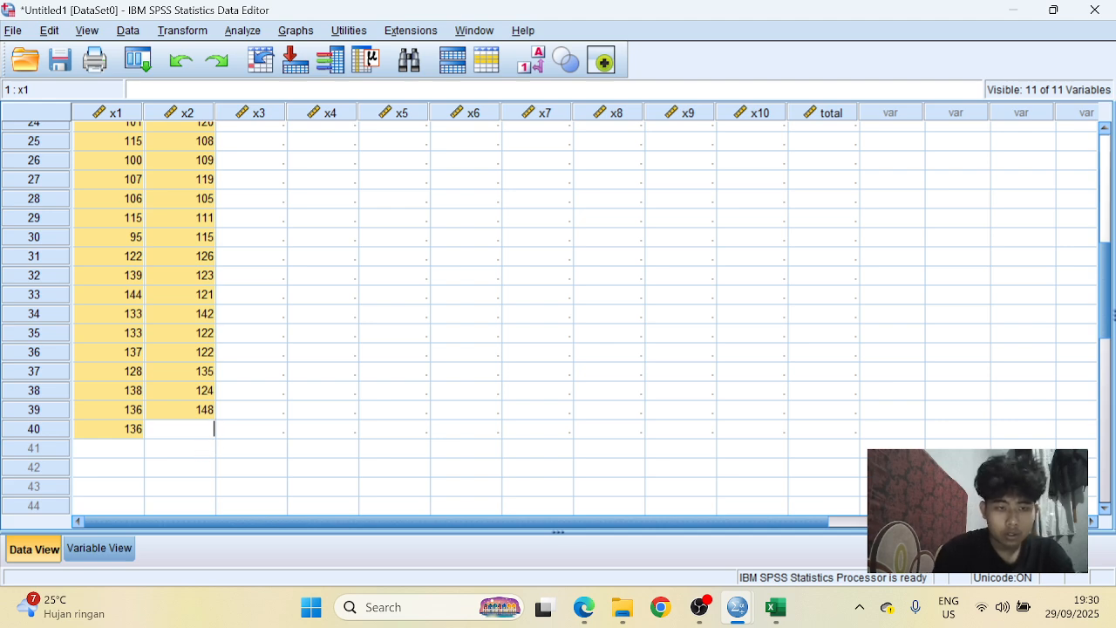
click(140, 436)
key(BackSpace)
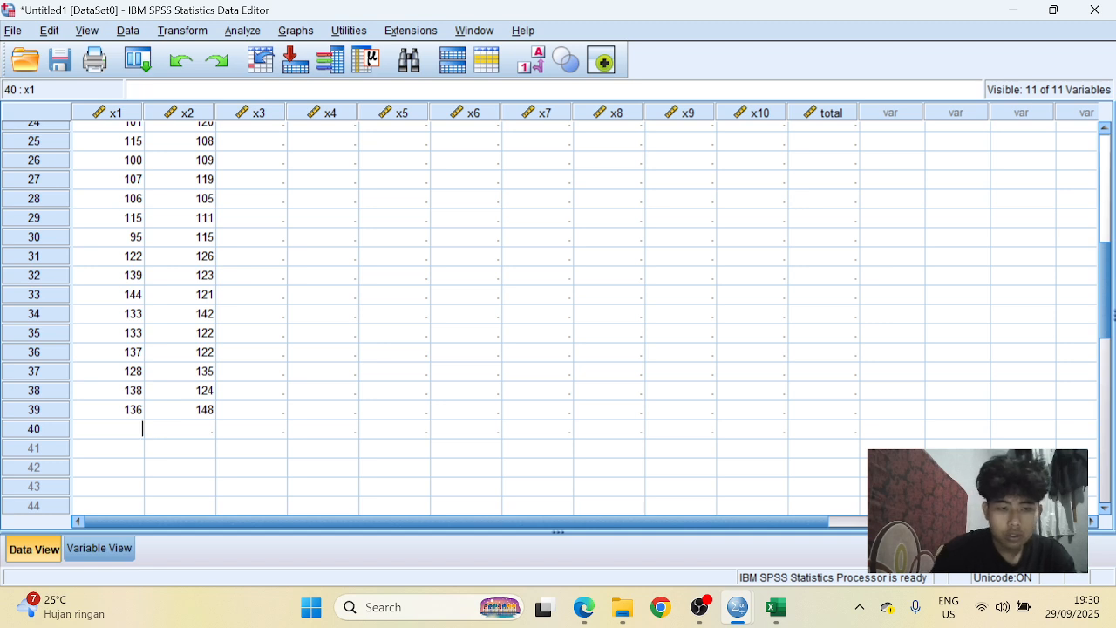
- Clear the old x1 and x2 values in row 1
scroll(118, 410, up, 8)
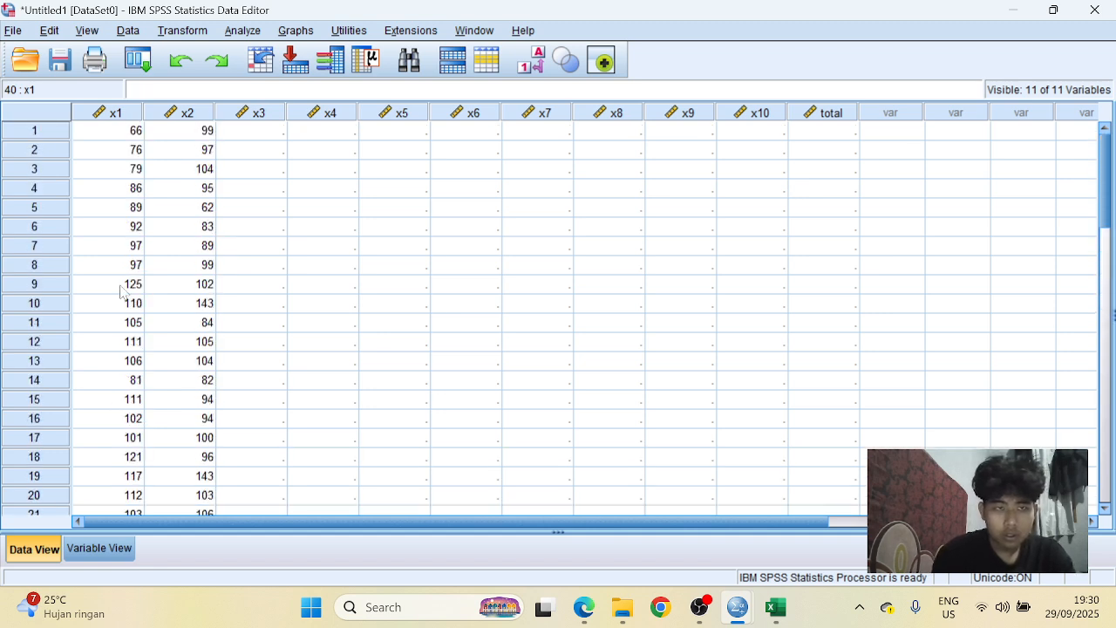
drag(125, 120, 184, 146)
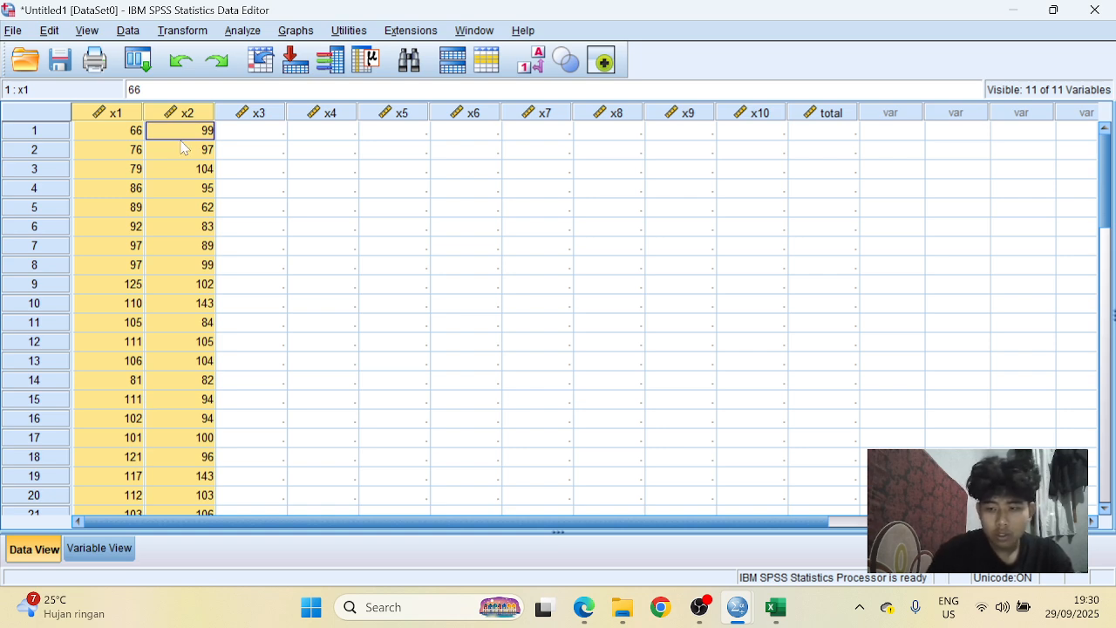
key(BackSpace)
click(137, 135)
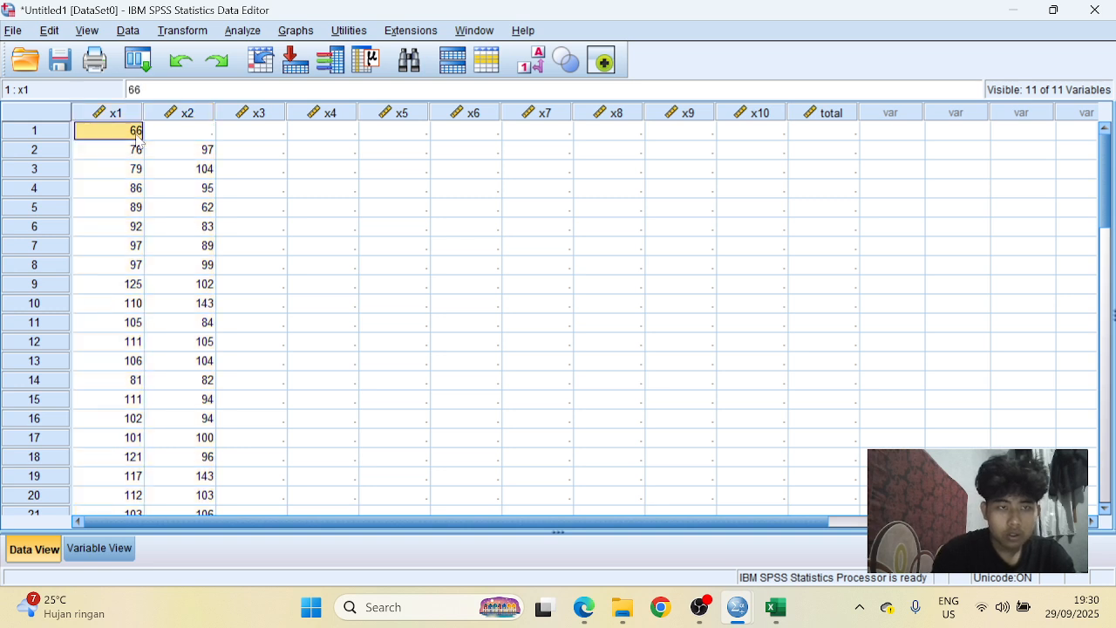
key(BackSpace)
- Clear the old x1 and x2 values in rows 2 and 3
drag(144, 157, 164, 160)
key(BackSpace)
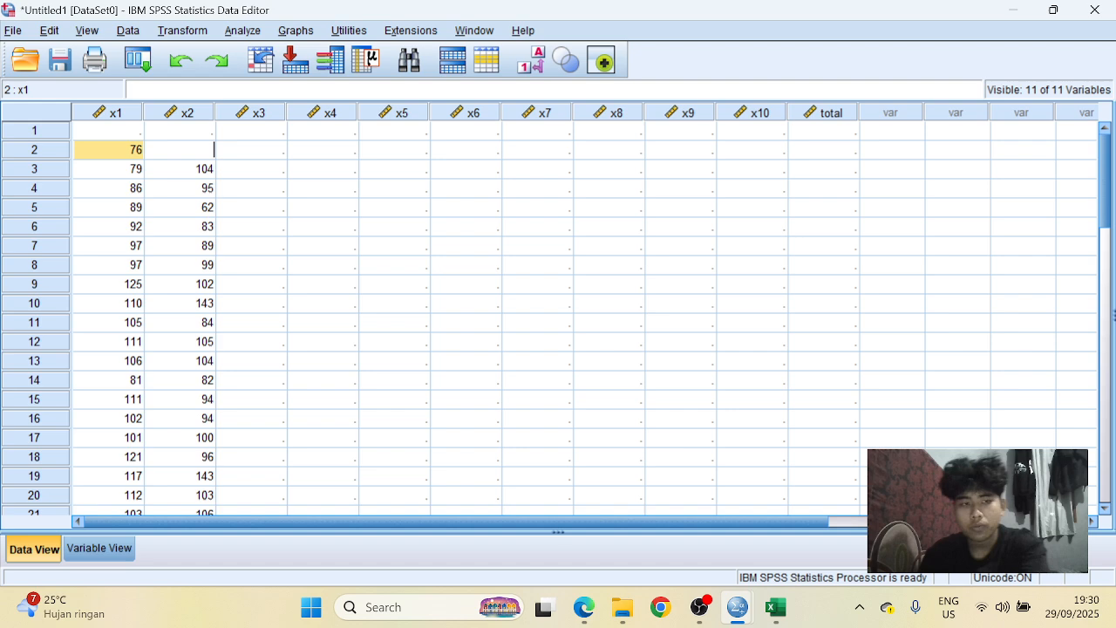
click(148, 156)
key(BackSpace)
click(155, 171)
key(BackSpace)
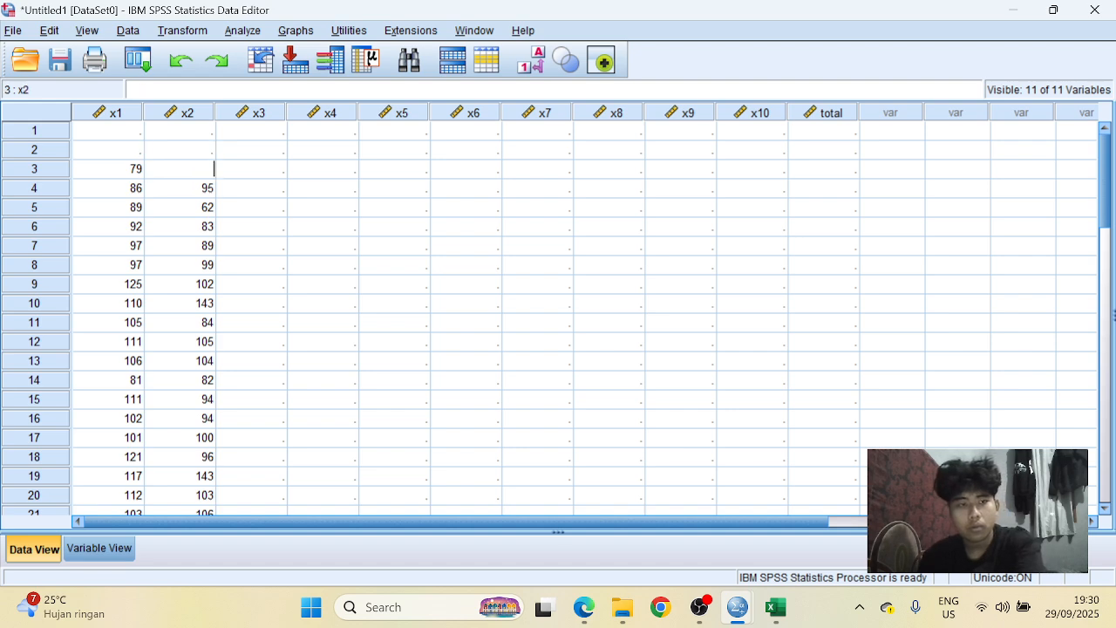
click(139, 169)
key(BackSpace)
- Clear the old x1 values in rows 4 to 9
click(137, 189)
key(BackSpace)
click(140, 207)
key(BackSpace)
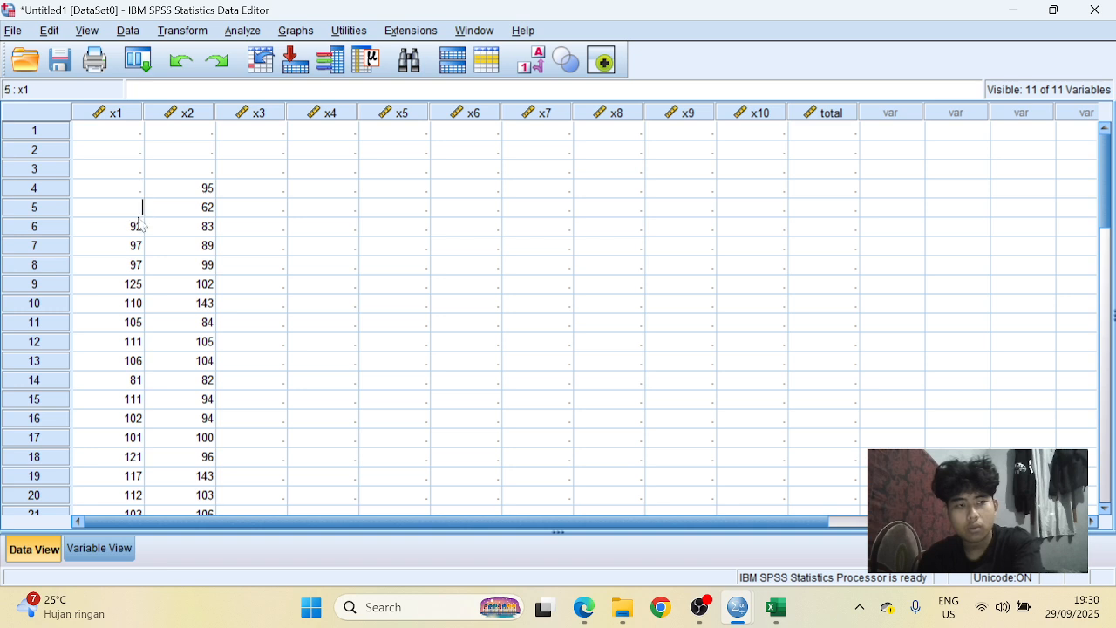
click(140, 227)
key(BackSpace)
click(142, 246)
key(BackSpace)
click(139, 265)
key(BackSpace)
click(140, 284)
key(BackSpace)
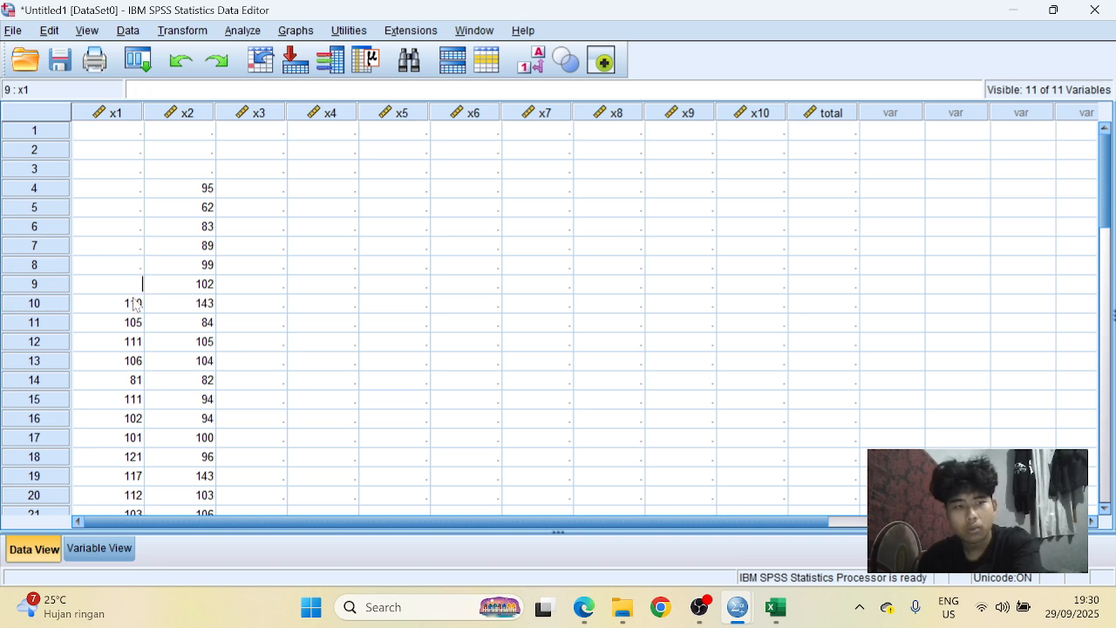
- Clear the old x1 values in rows 10 to 13
key(BackSpace)
click(139, 322)
key(BackSpace)
click(135, 342)
key(BackSpace)
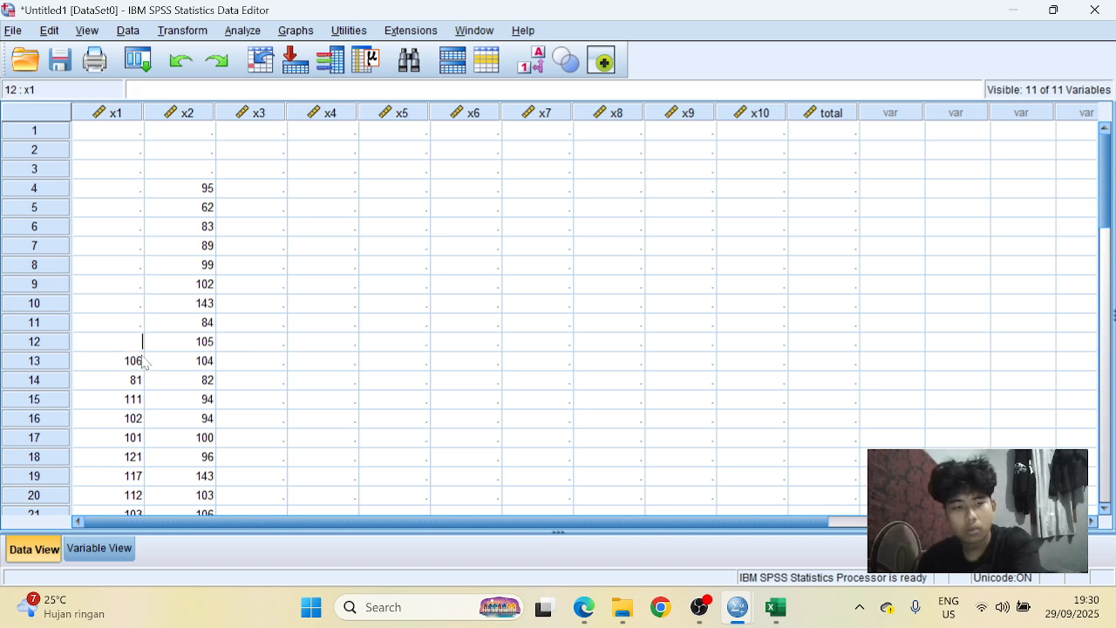
click(140, 360)
key(BackSpace)
- Clear the old x2 values in rows 4 to 8
click(203, 188)
key(BackSpace)
click(202, 207)
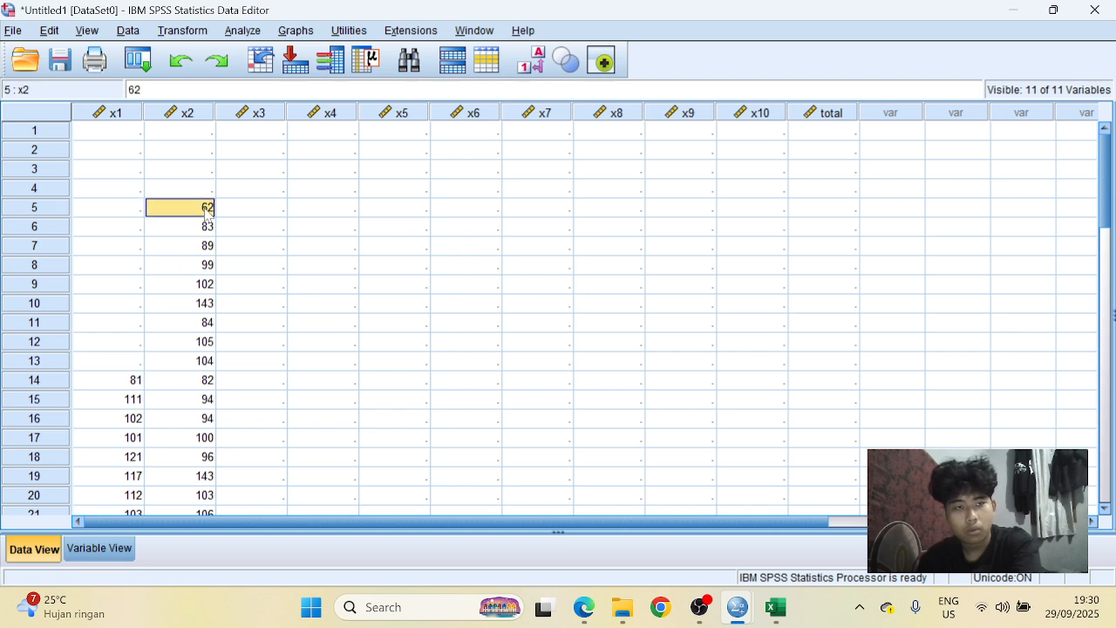
key(BackSpace)
click(202, 227)
key(BackSpace)
click(202, 246)
key(BackSpace)
click(202, 265)
key(BackSpace)
- Clear the old x2 values in rows 9 to 13
click(202, 284)
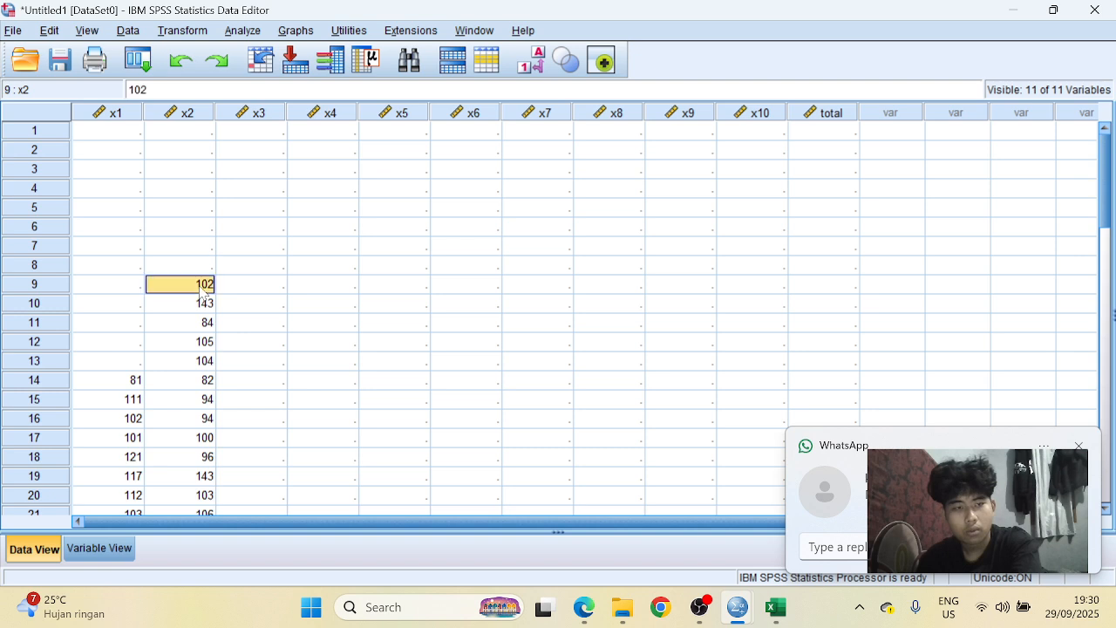
key(BackSpace)
click(202, 304)
key(BackSpace)
click(205, 323)
key(BackSpace)
click(206, 342)
key(BackSpace)
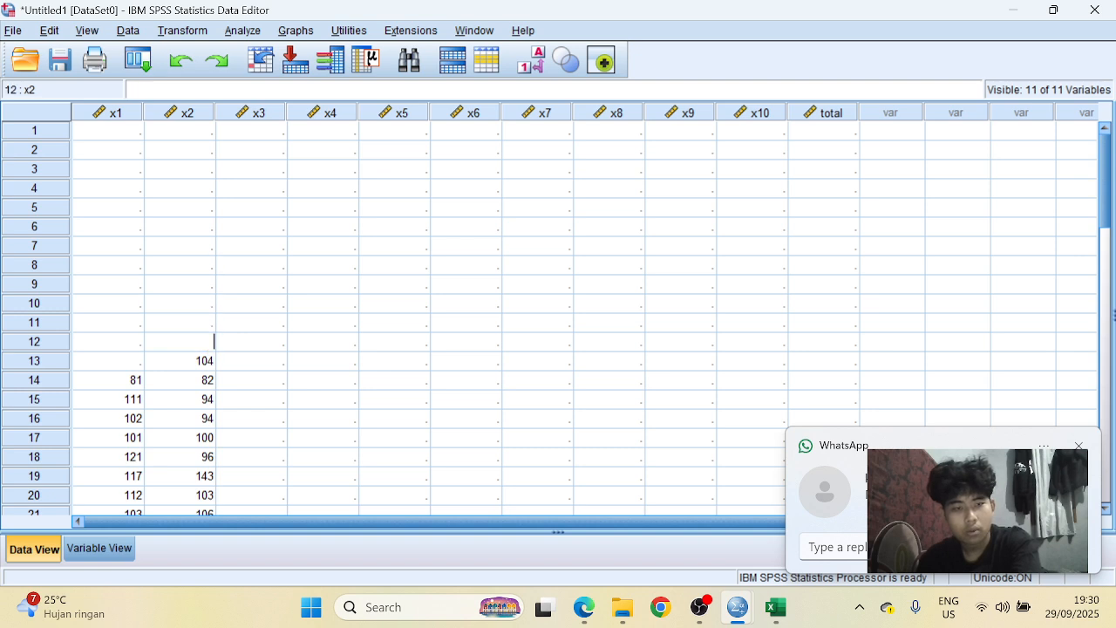
click(205, 362)
key(BackSpace)
- Clear the old x1 and x2 values in rows 14 to 16
click(205, 380)
key(BackSpace)
click(131, 380)
key(BackSpace)
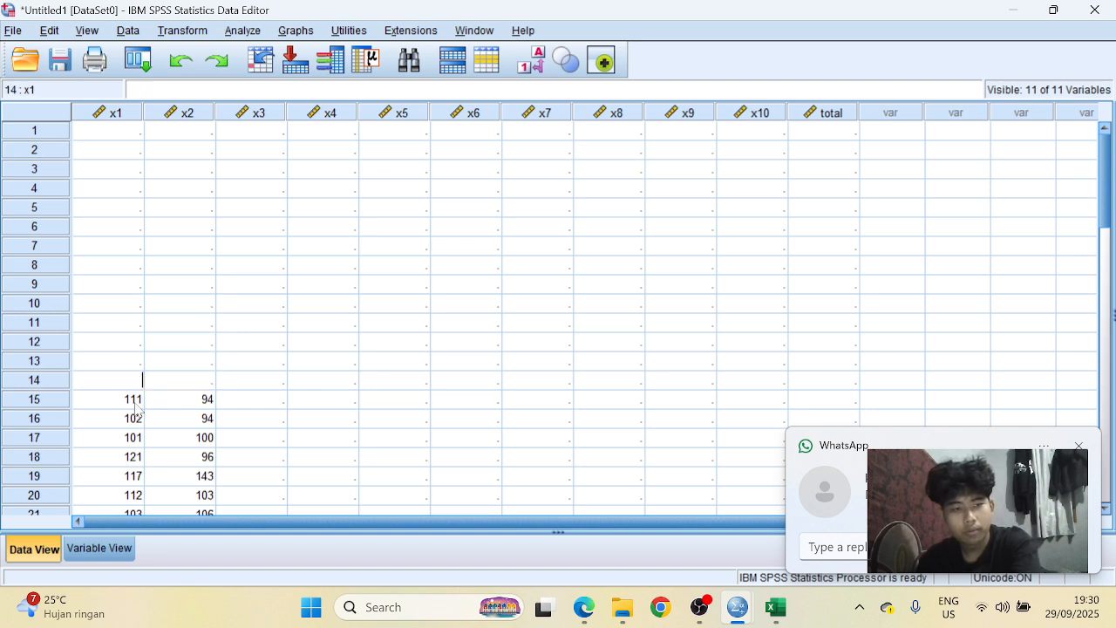
click(135, 399)
key(BackSpace)
click(204, 399)
key(BackSpace)
click(199, 418)
key(BackSpace)
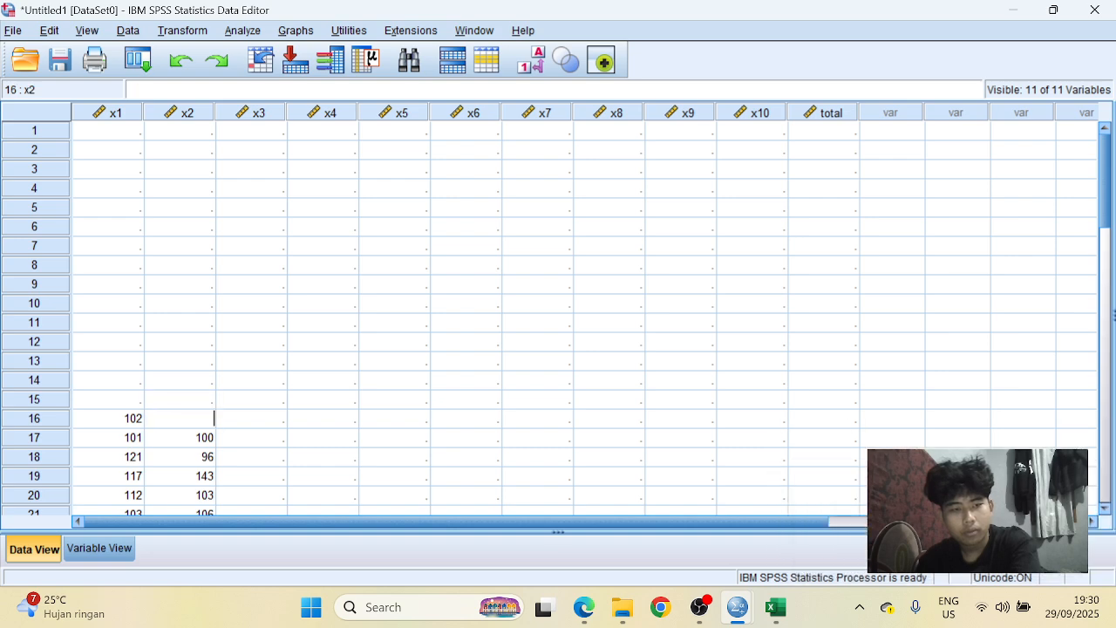
click(138, 420)
key(BackSpace)
- Clear the old x1 and x2 values in rows 17 and 18
click(150, 438)
key(BackSpace)
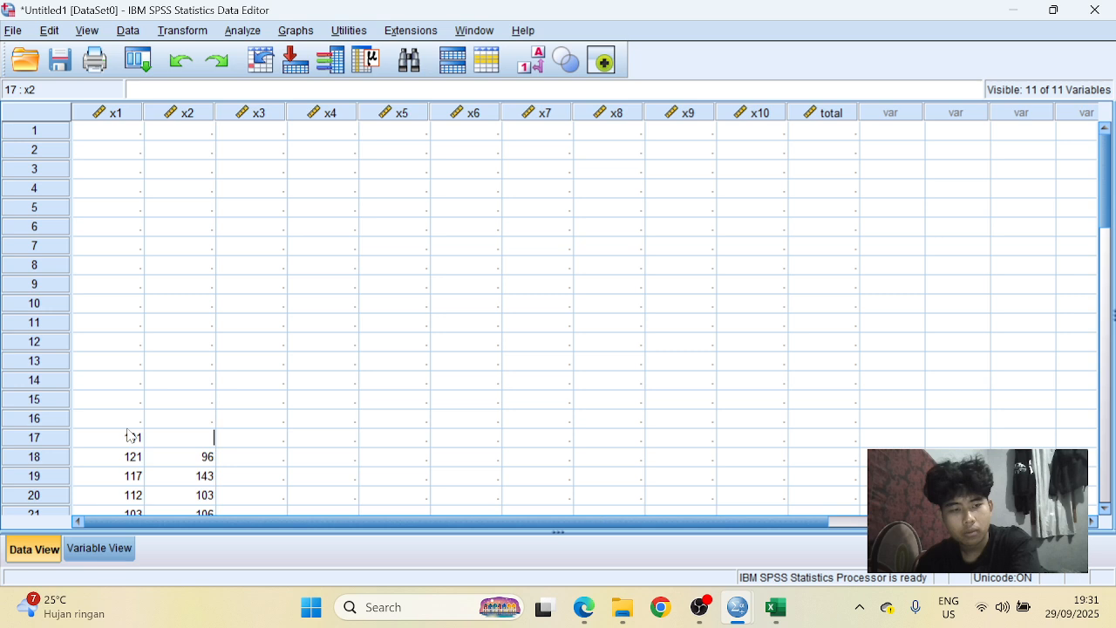
click(138, 437)
key(BackSpace)
click(146, 455)
key(BackSpace)
click(167, 456)
key(BackSpace)
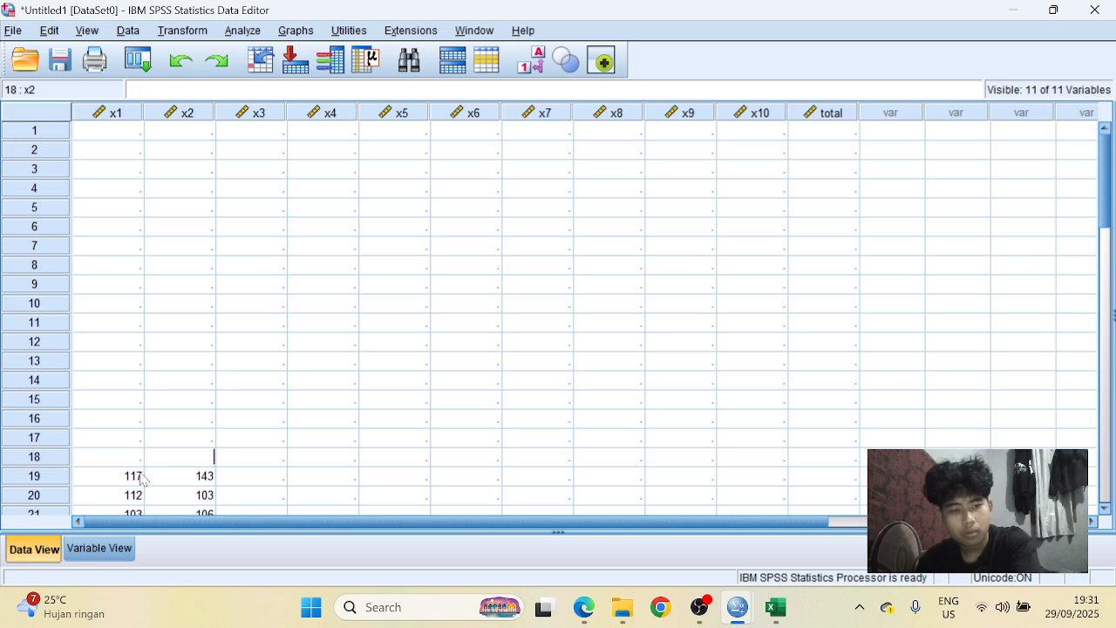
- Clear the old x1 and x2 values in rows 19 and 20
click(139, 476)
key(BackSpace)
click(174, 479)
key(BackSpace)
click(155, 495)
click(174, 493)
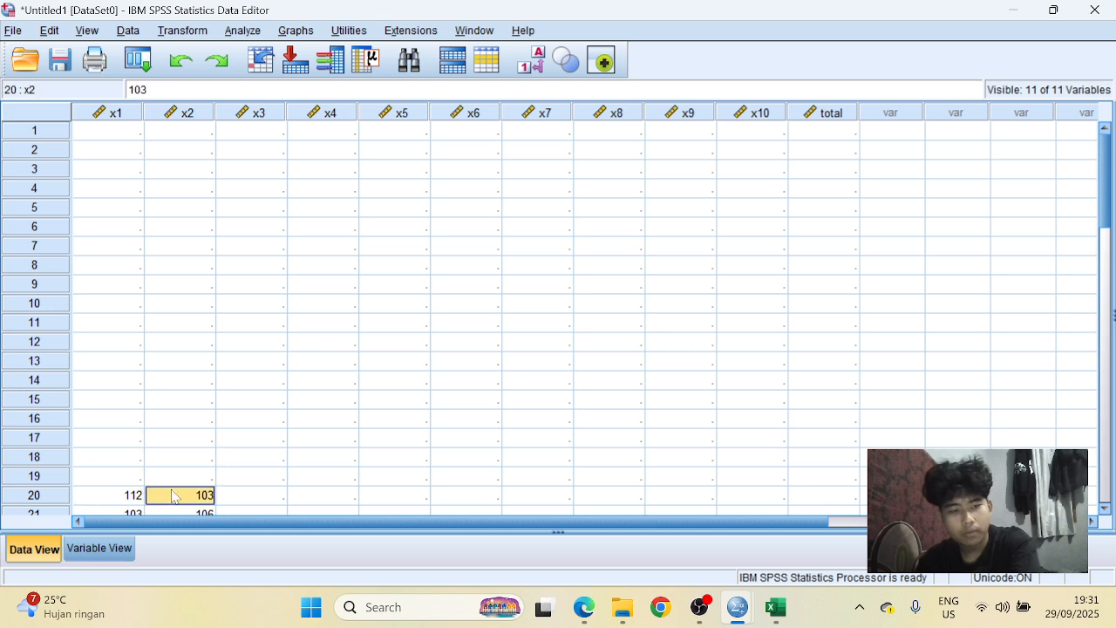
key(BackSpace)
click(137, 497)
key(BackSpace)
- Clear the old x1 and x2 values in rows 21 and 22
scroll(113, 259, down, 5)
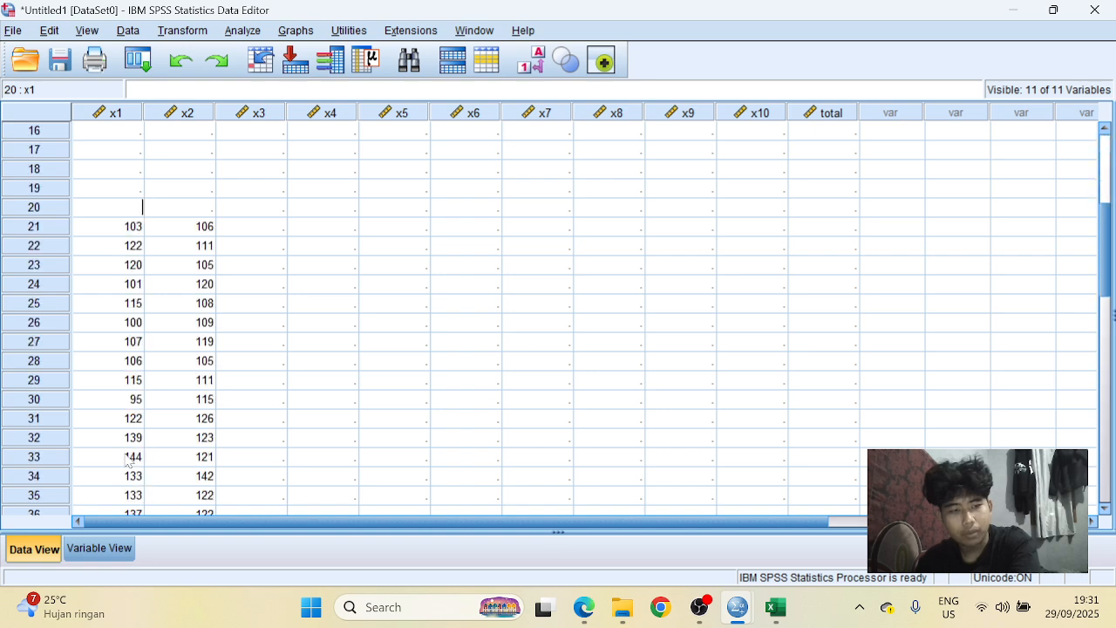
click(131, 226)
key(BackSpace)
click(178, 228)
key(BackSpace)
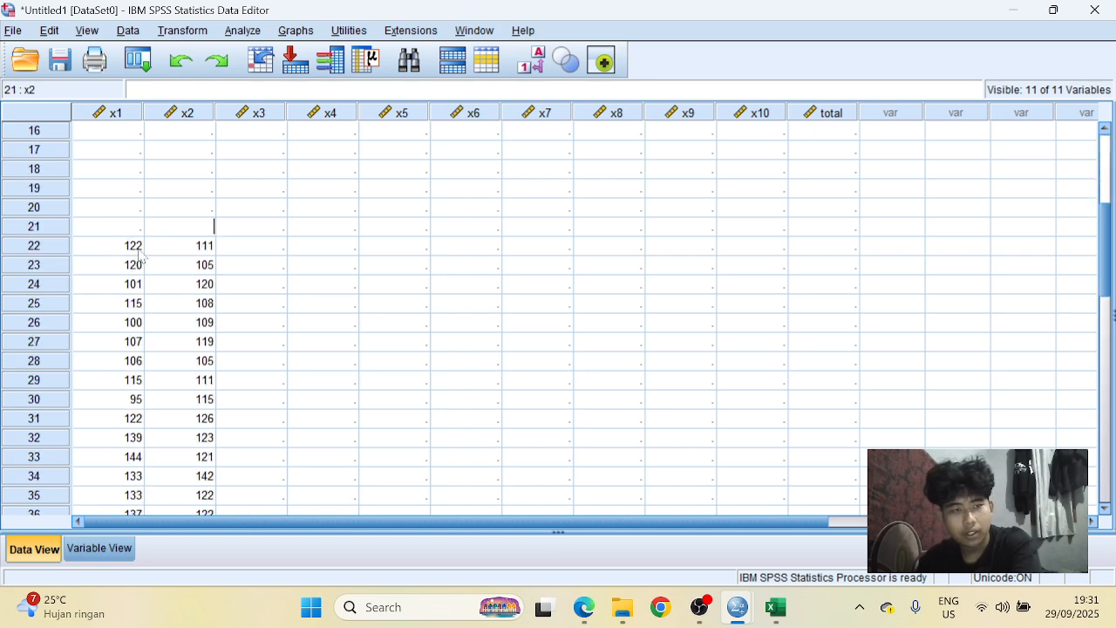
click(138, 249)
key(BackSpace)
click(173, 247)
key(BackSpace)
- Clear the old x1 and x2 values in rows 23 and 24
click(131, 265)
key(BackSpace)
click(170, 265)
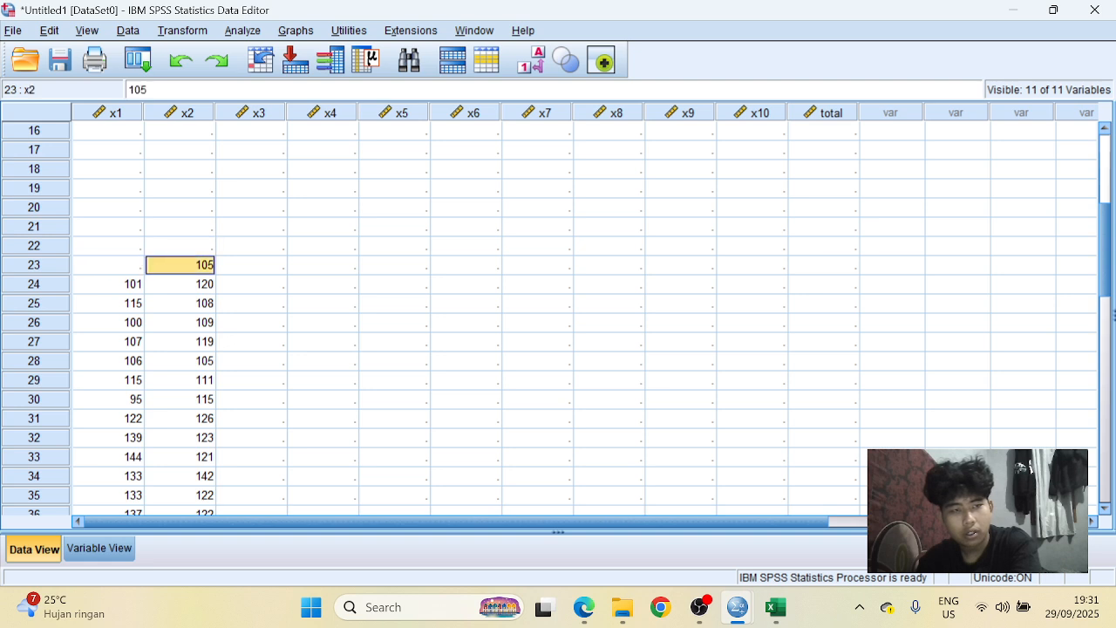
key(BackSpace)
click(132, 284)
key(BackSpace)
click(174, 285)
key(BackSpace)
- Clear the old x1 and x2 values in rows 25 and 26
click(131, 303)
key(BackSpace)
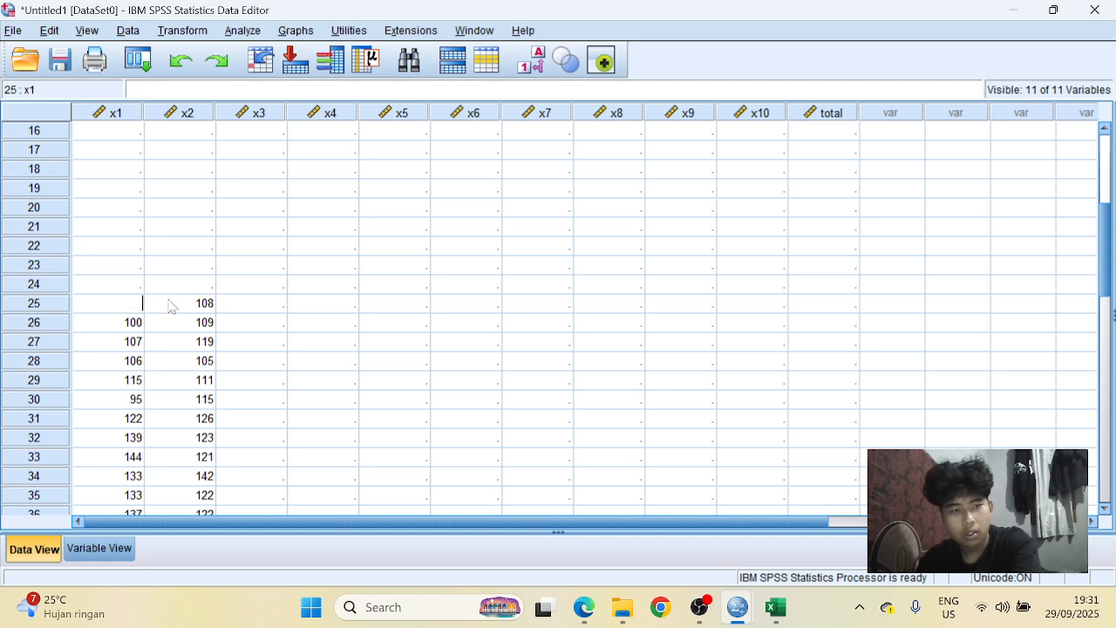
click(170, 303)
key(BackSpace)
click(131, 323)
key(BackSpace)
click(175, 323)
key(BackSpace)
- Clear the old x1 and x2 values in rows 27 and 28
click(131, 342)
key(BackSpace)
click(174, 342)
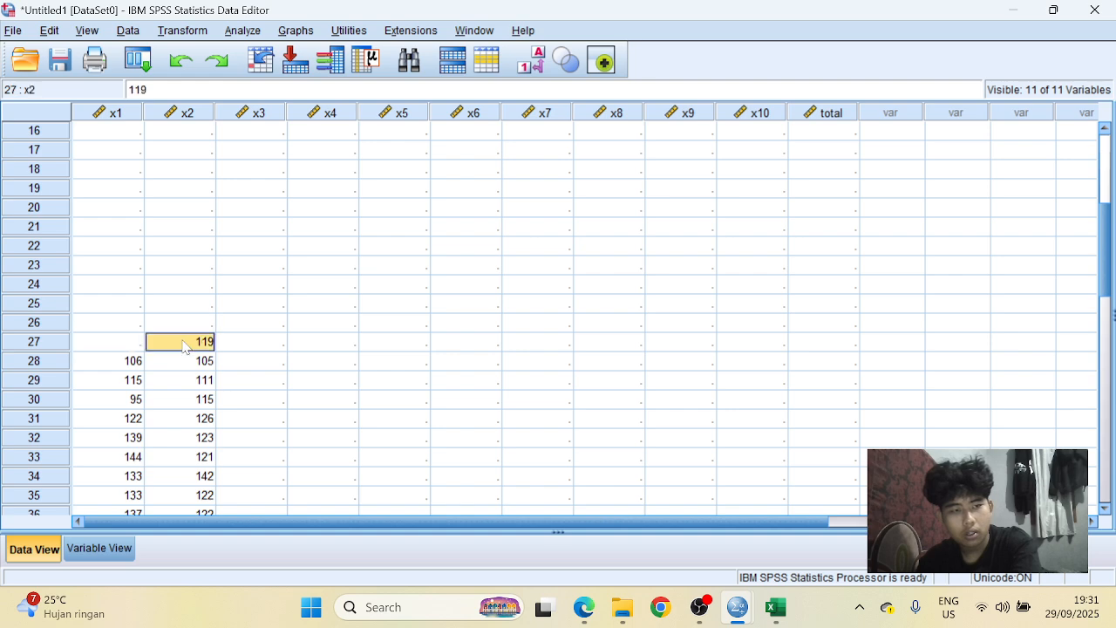
click(139, 360)
click(170, 360)
key(BackSpace)
click(136, 361)
key(BackSpace)
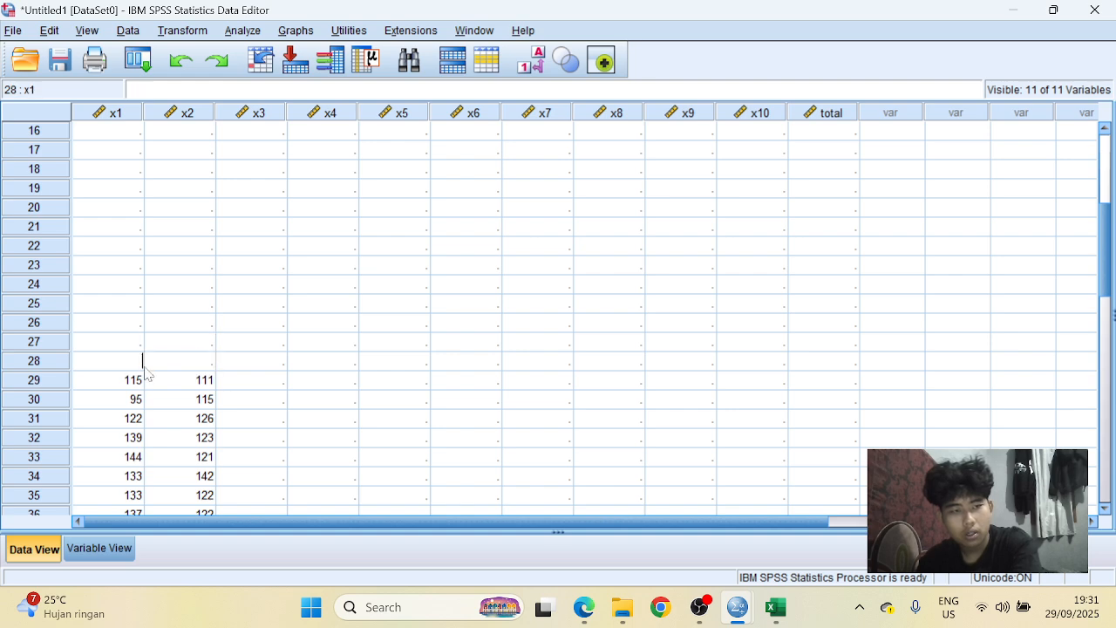
- Clear the old x1 and x2 values in rows 29 and 30
click(135, 380)
key(BackSpace)
click(186, 380)
key(BackSpace)
click(135, 380)
key(BackSpace)
click(140, 399)
key(BackSpace)
click(175, 401)
key(BackSpace)
- Clear the old x1 and x2 values in rows 31 and 32
click(130, 418)
key(BackSpace)
click(174, 418)
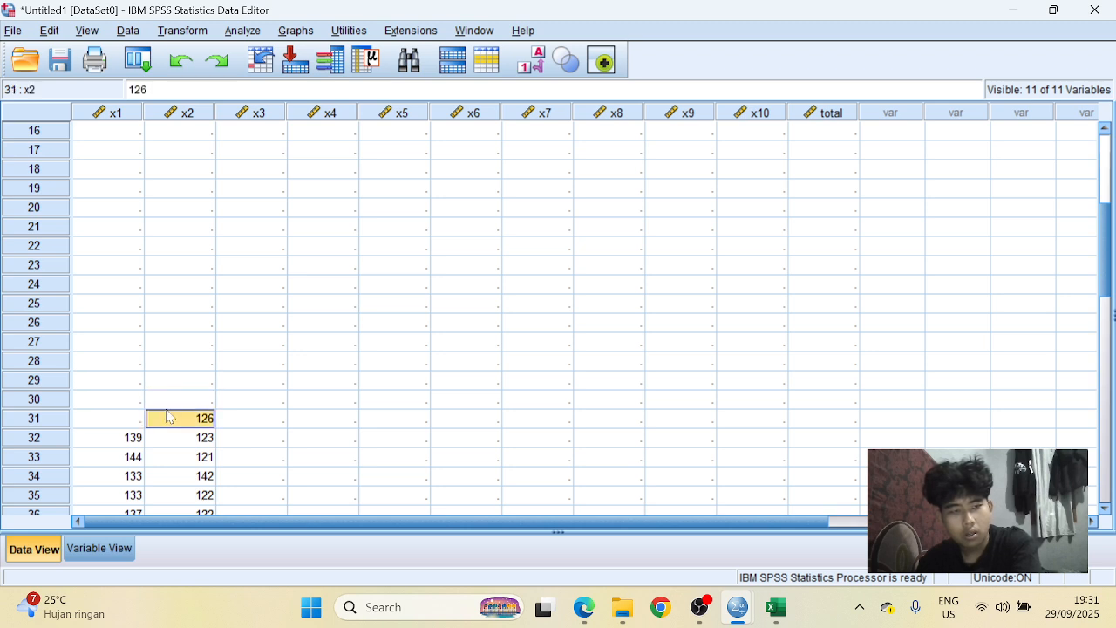
key(BackSpace)
click(130, 438)
key(BackSpace)
click(174, 438)
key(BackSpace)
- Clear the old x1 and x2 values in rows 33 and 34
click(130, 456)
key(BackSpace)
click(175, 457)
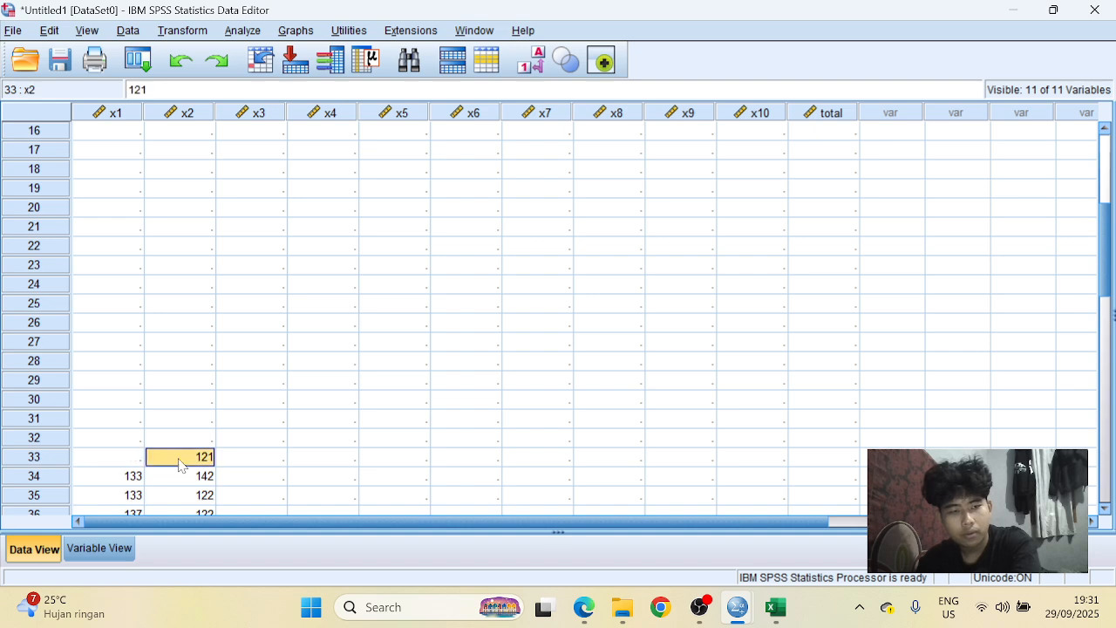
key(BackSpace)
click(131, 476)
key(BackSpace)
key(BackSpace)
- Clear the old x1 and x2 values in rows 35 and 36
click(131, 496)
key(BackSpace)
click(174, 495)
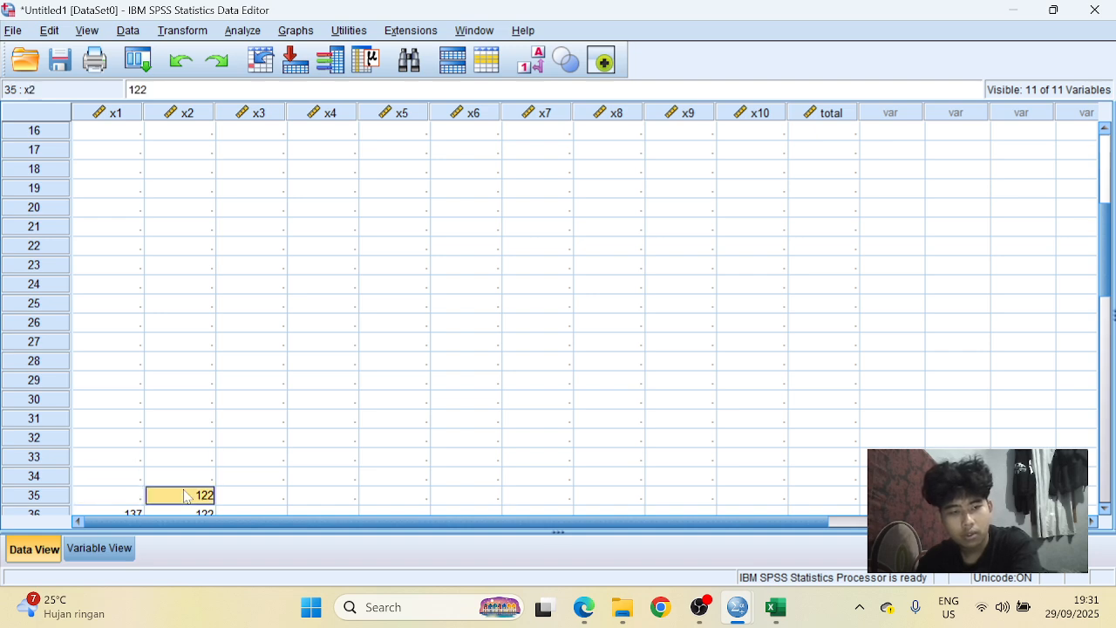
key(BackSpace)
click(135, 513)
key(BackSpace)
click(186, 512)
scroll(154, 489, down, 4)
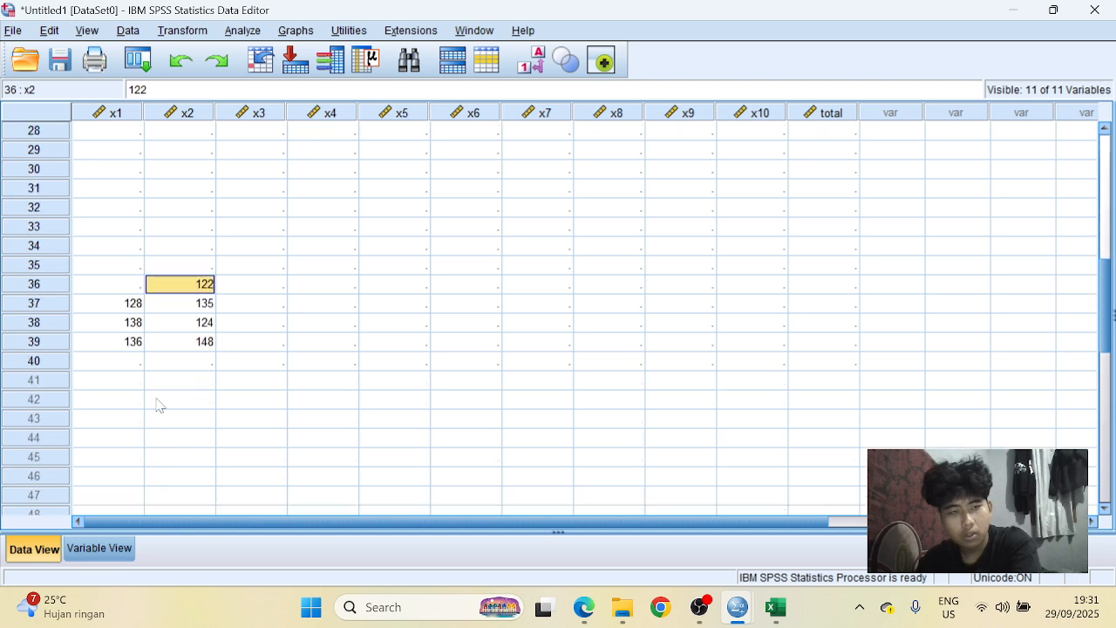
key(BackSpace)
- Clear the remaining old x1 and x2 values in rows 37 to 39
click(131, 307)
key(BackSpace)
click(174, 304)
key(BackSpace)
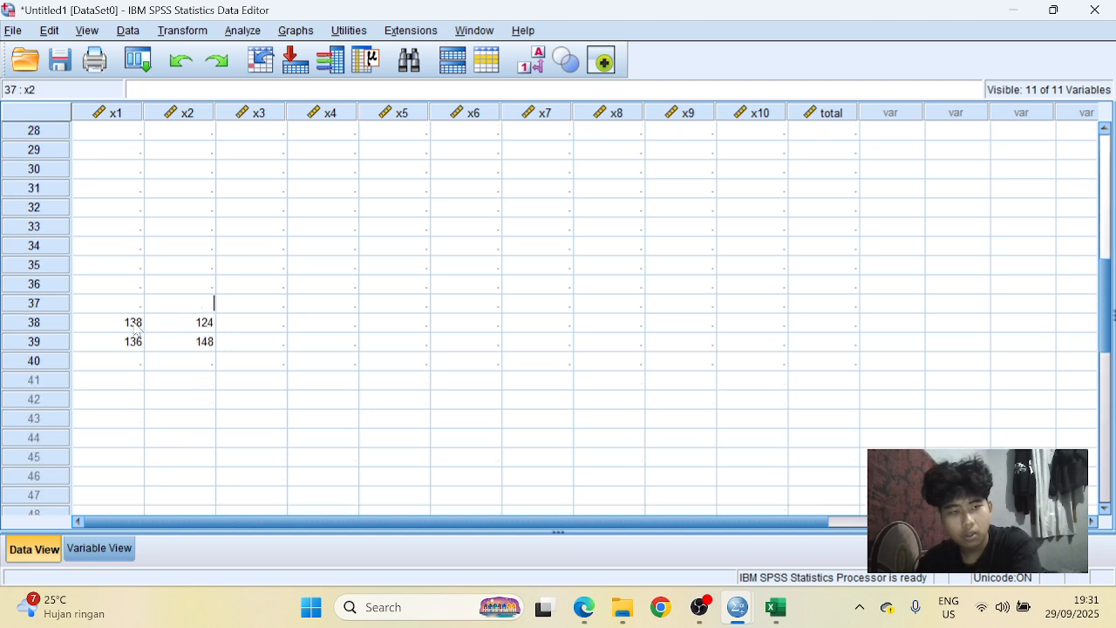
click(131, 322)
key(BackSpace)
click(133, 341)
key(BackSpace)
click(198, 324)
key(BackSpace)
click(195, 344)
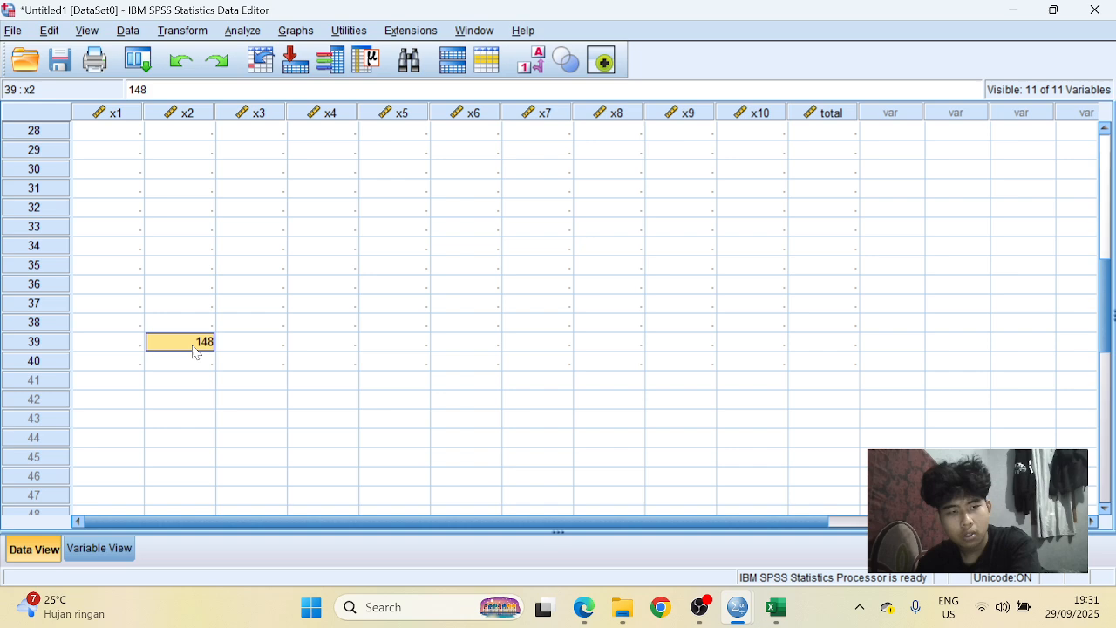
key(BackSpace)
scroll(160, 326, down, 2)
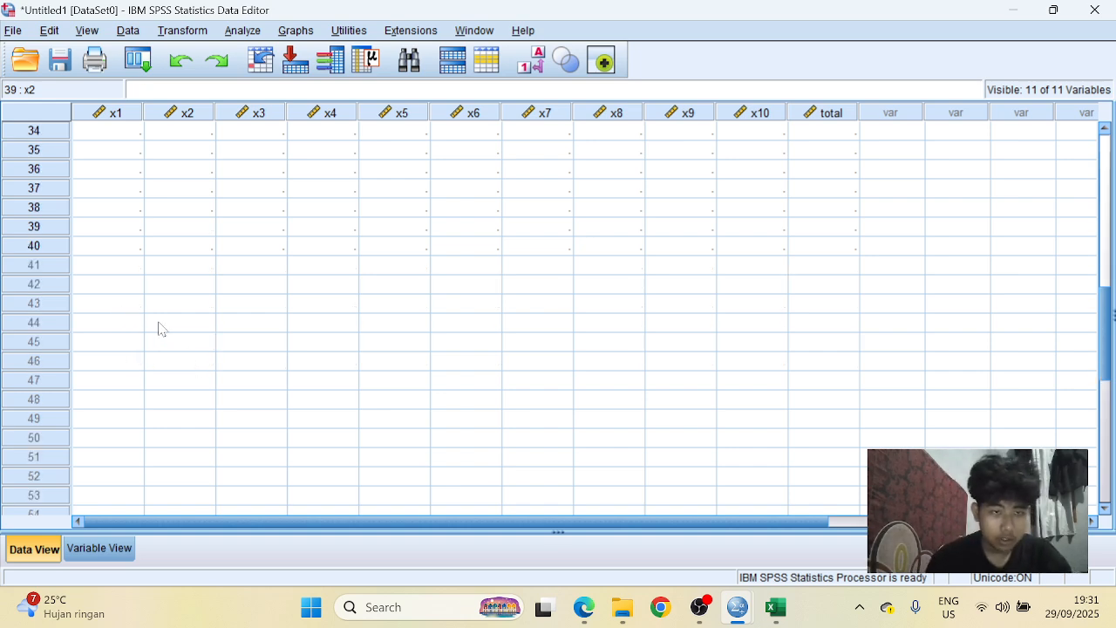
scroll(152, 317, up, 11)
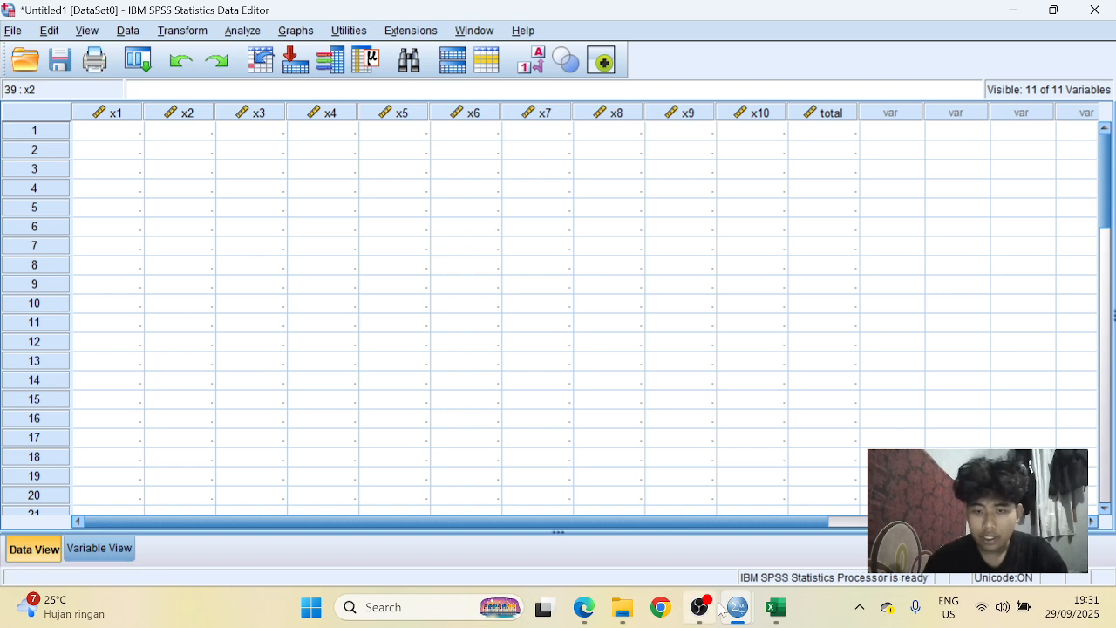
- Switch to the Excel workbook Book1 and copy the X1–X10 and TOTAL data in E2:O16, without the headers
click(775, 607)
scroll(536, 369, up, 8)
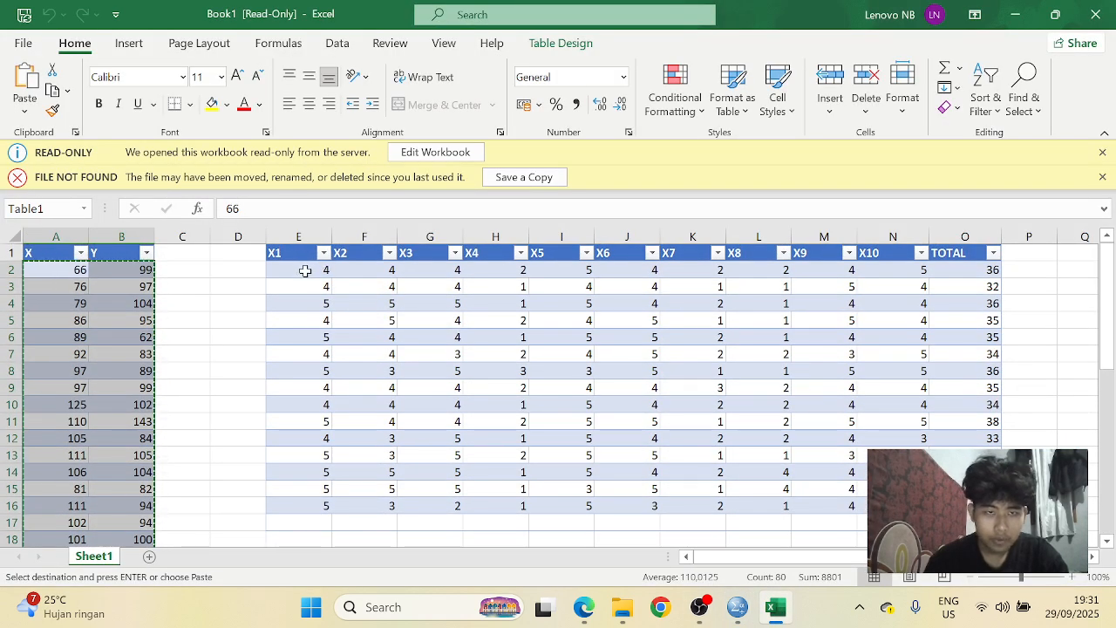
drag(299, 269, 958, 505)
key(ctrl+c)
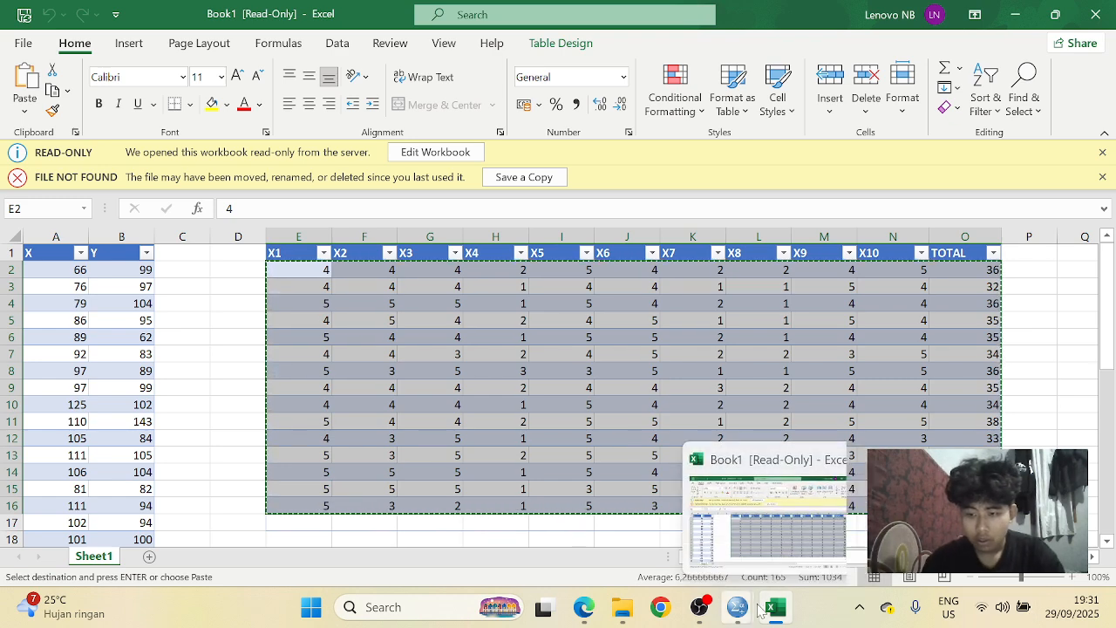
- Switch to the SPSS Data Editor and paste the copied data starting at row 1 of x1
mouse_move(738, 607)
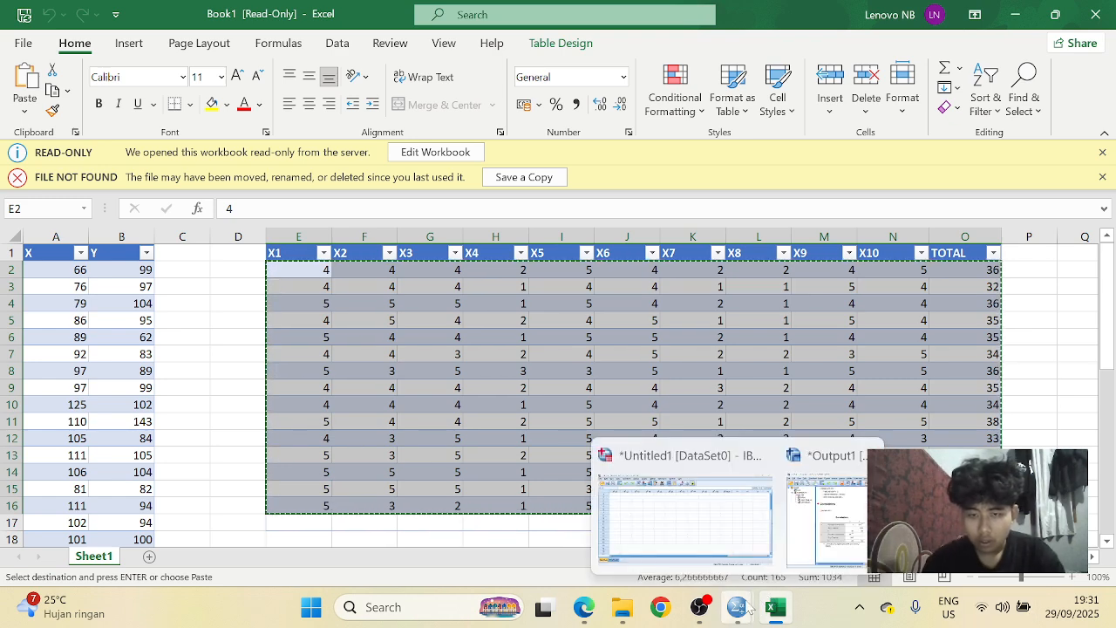
click(684, 519)
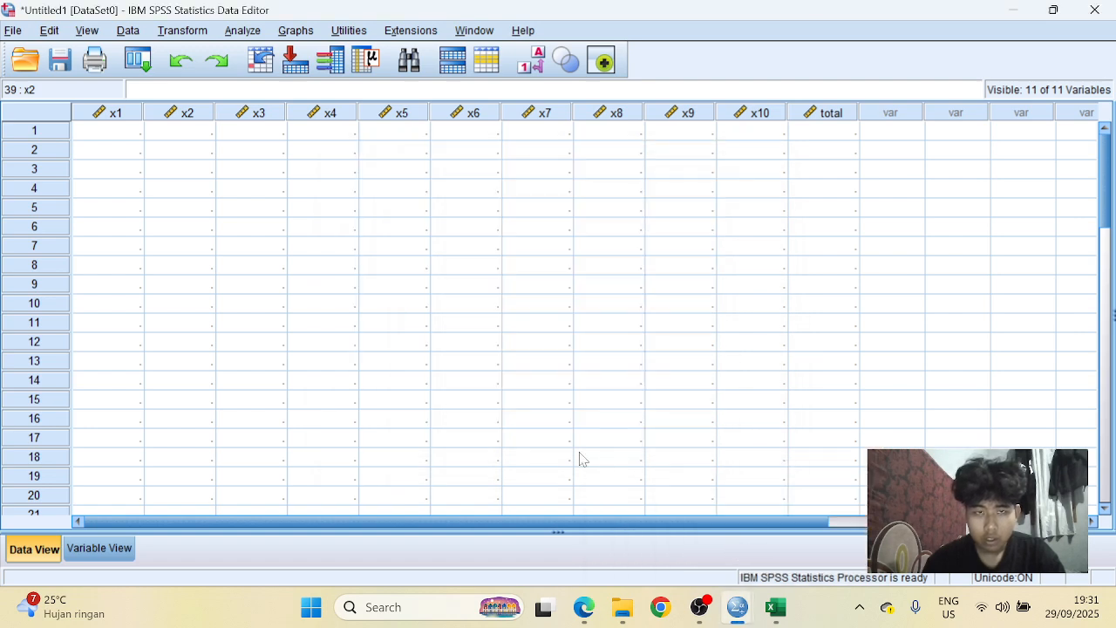
click(105, 130)
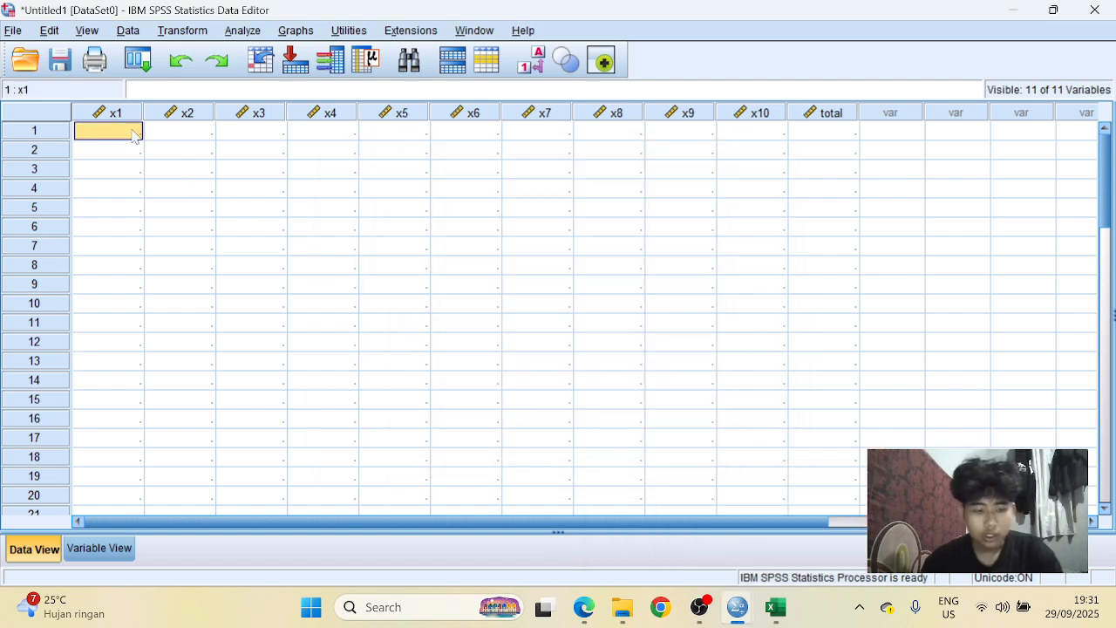
key(ctrl+v)
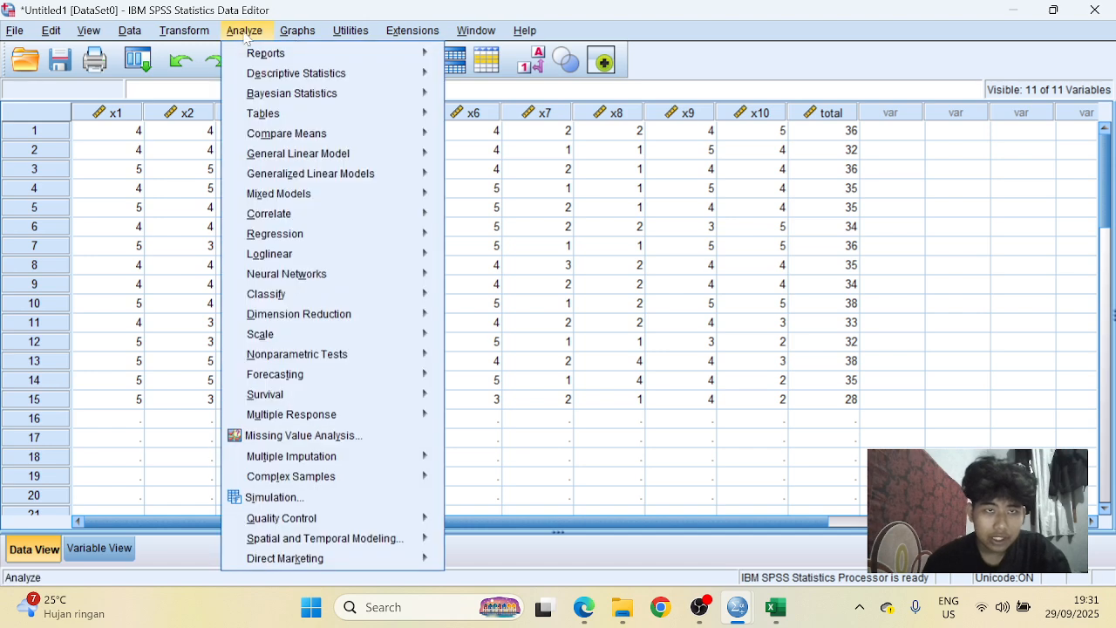
- Run a two-tailed bivariate Pearson correlation, adding x3 to x10 and total to the already listed x1 and x2
click(244, 31)
mouse_move(366, 213)
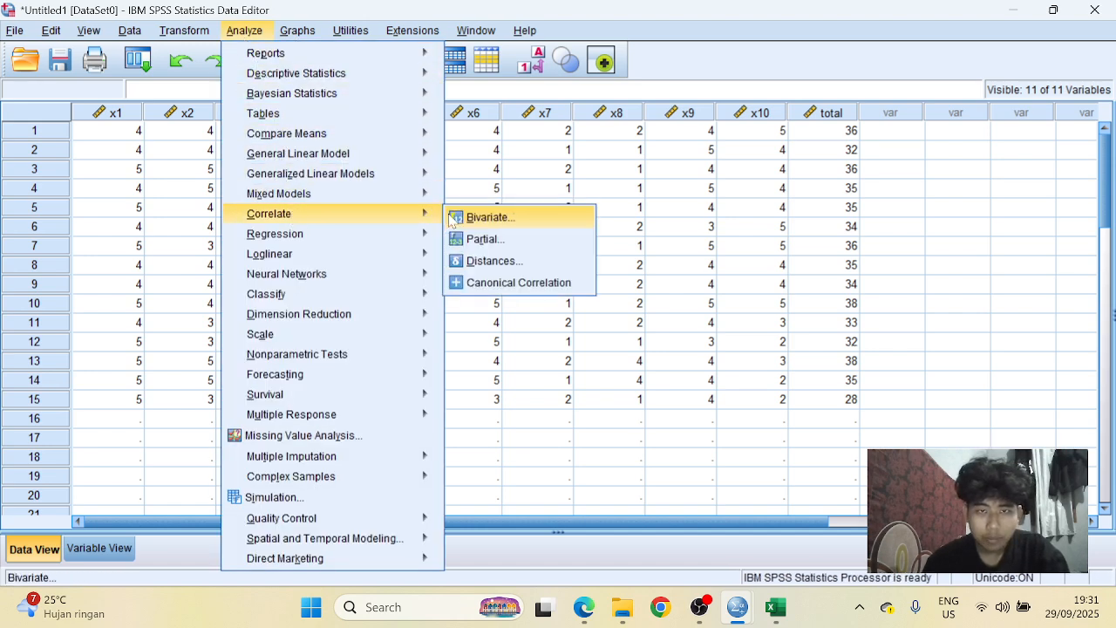
click(484, 217)
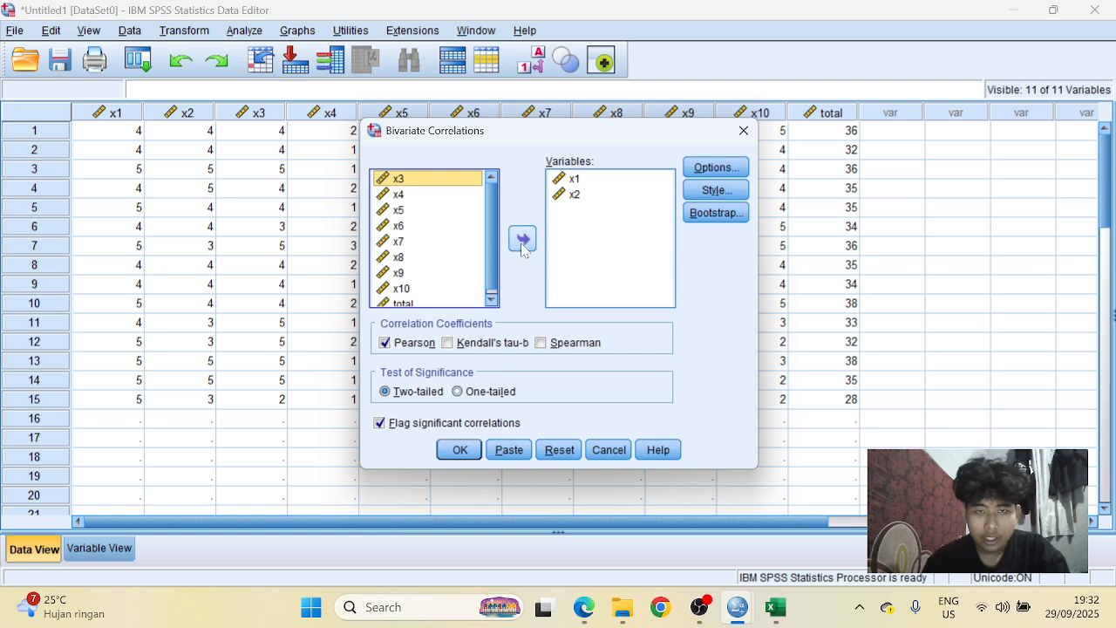
click(434, 197)
click(438, 184)
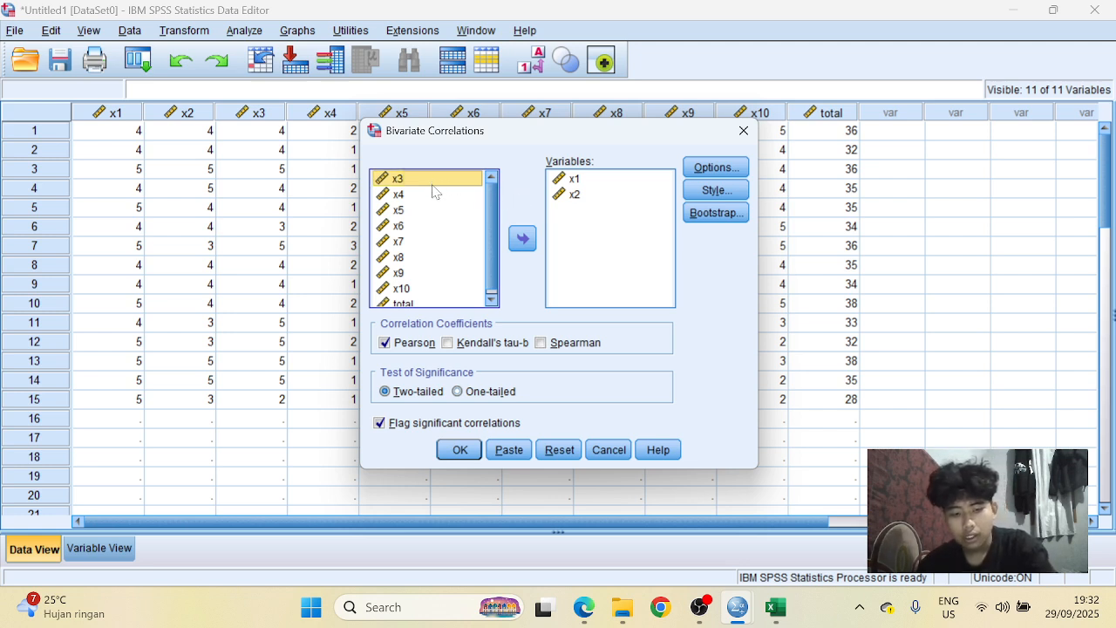
key(shift+End)
click(522, 238)
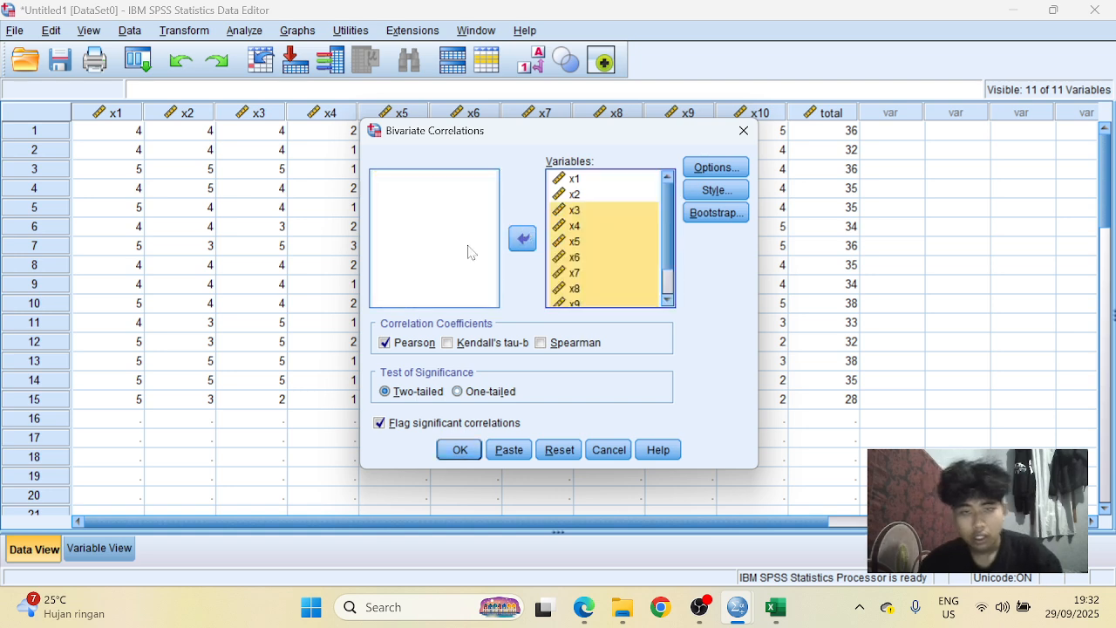
click(459, 450)
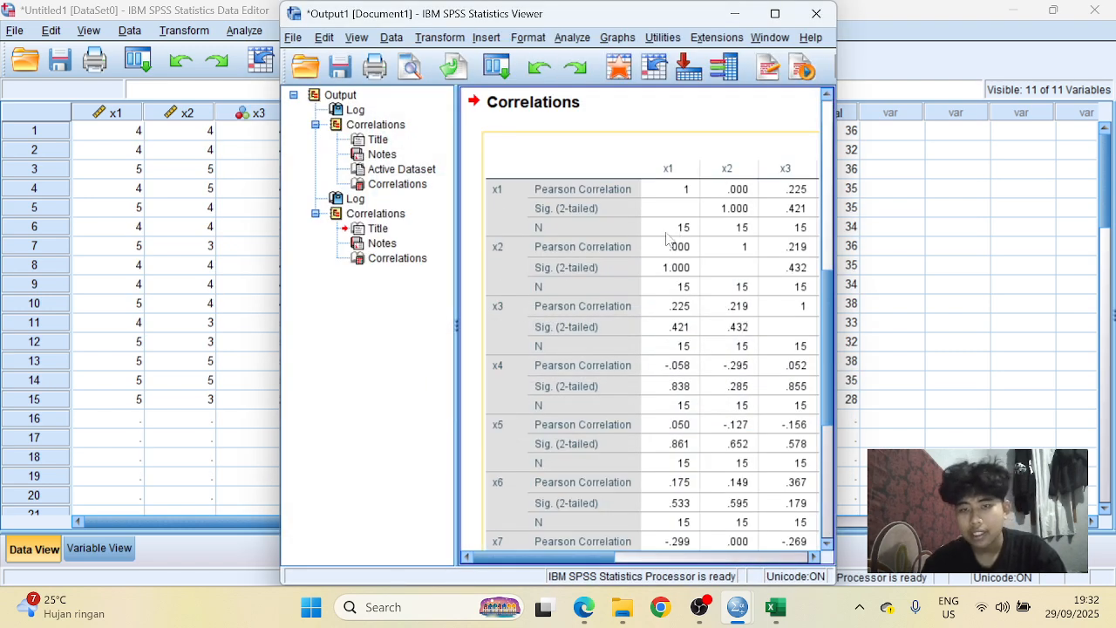
- Examine the new correlation table down to its total row, comparing it with the earlier x–y output
scroll(667, 194, down, 5)
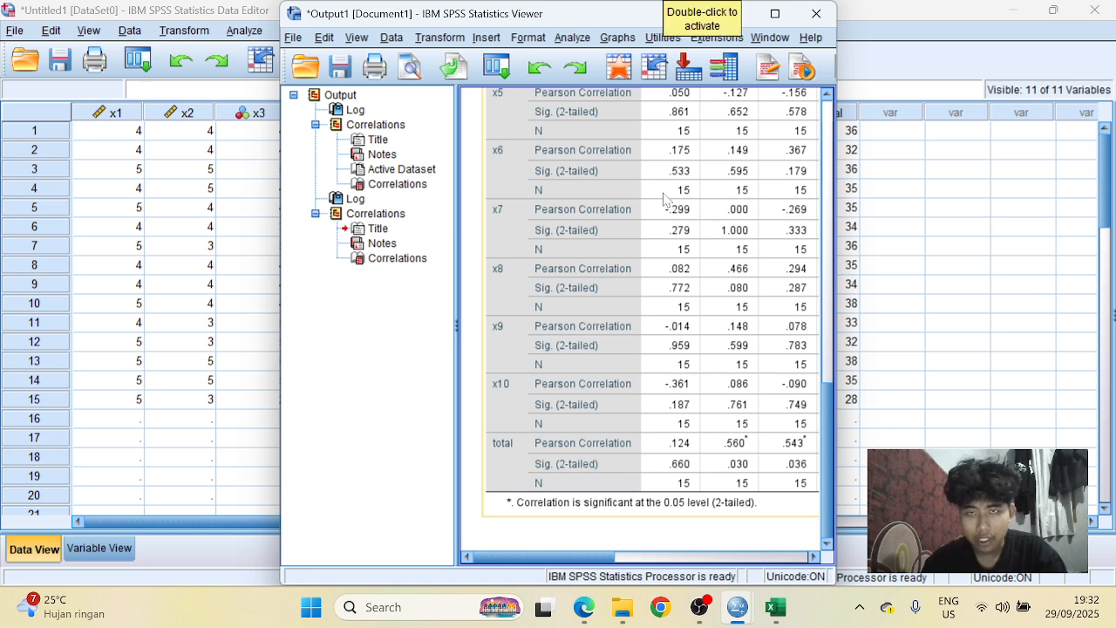
scroll(663, 200, up, 9)
scroll(663, 199, up, 2)
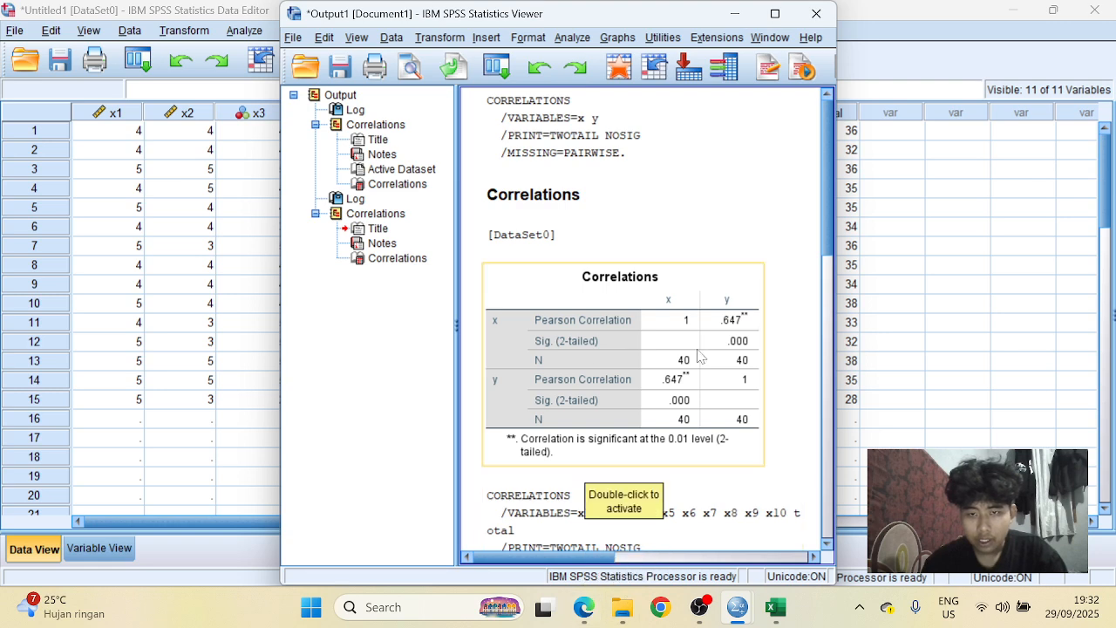
scroll(697, 354, down, 10)
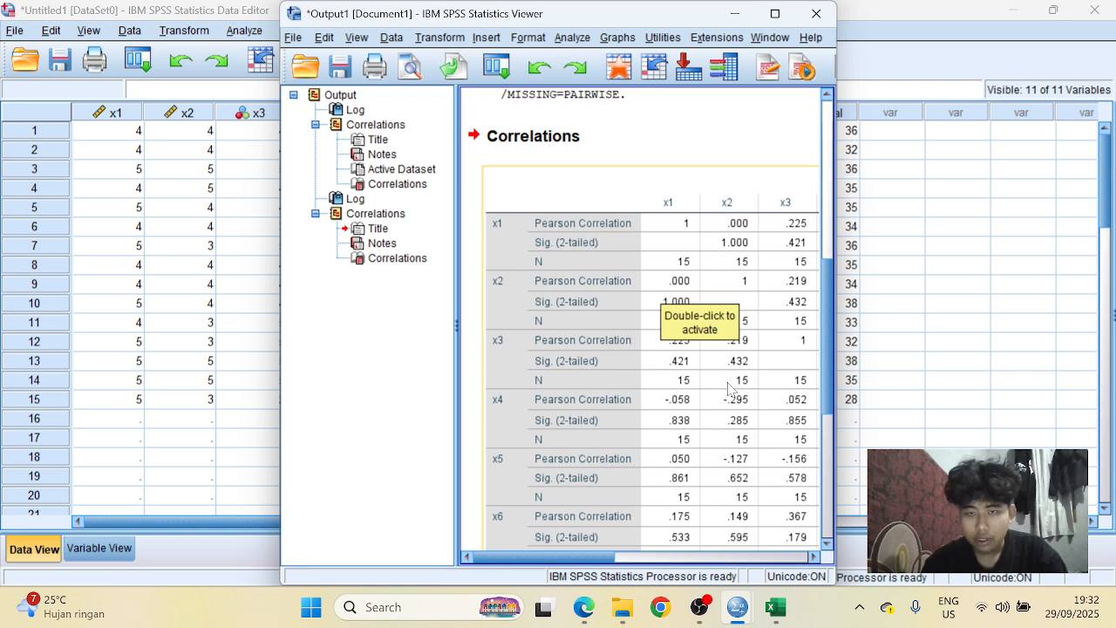
scroll(750, 470, down, 6)
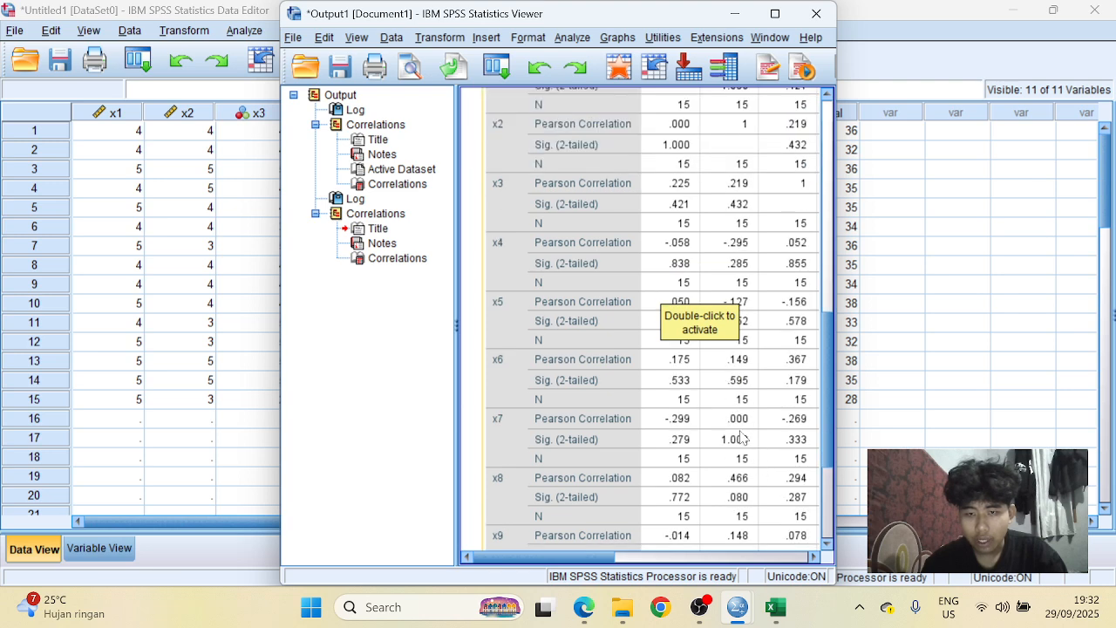
scroll(684, 489, down, 2)
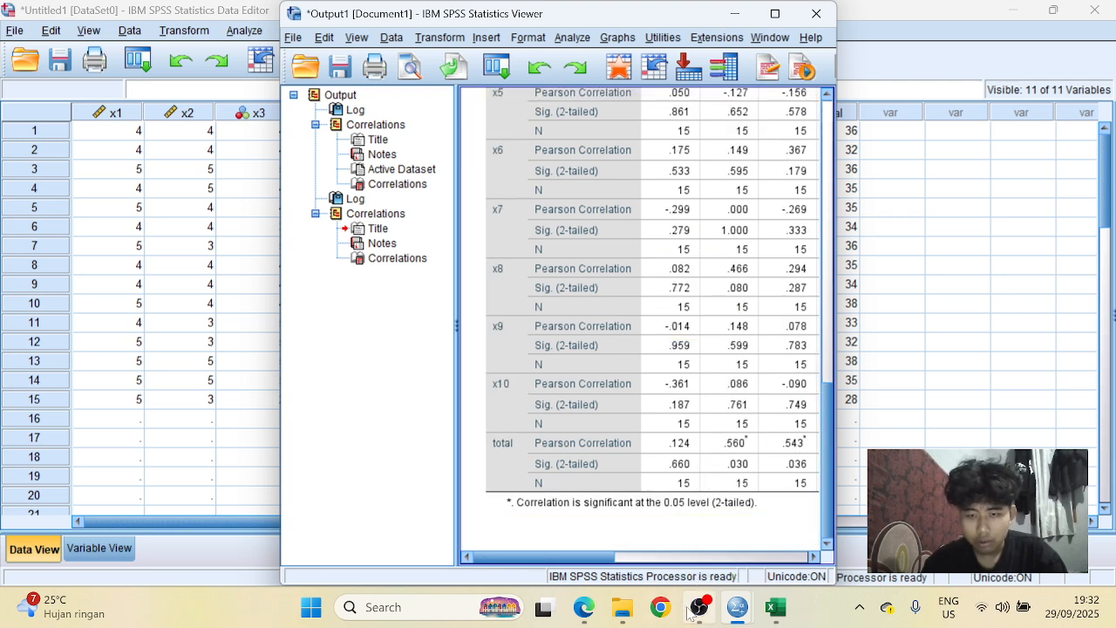
- Switch to the Tugas_Statistika PDF in Edge and find the SPSS Correlations output for X1–X10 and TOTAL on page 15
click(590, 568)
scroll(586, 567, down, 15)
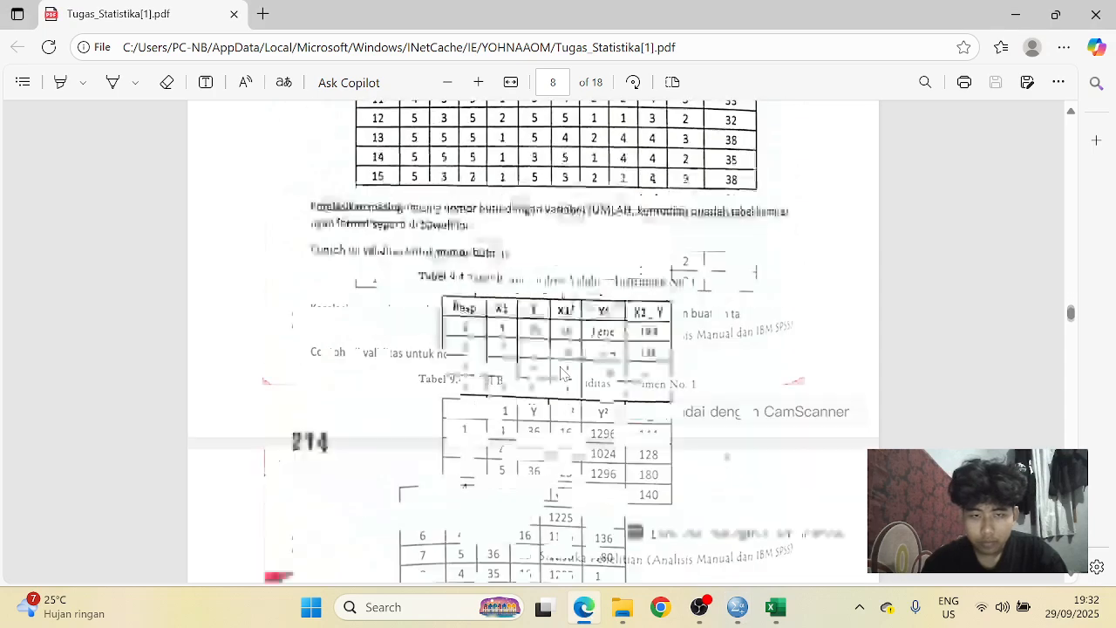
scroll(563, 373, up, 3)
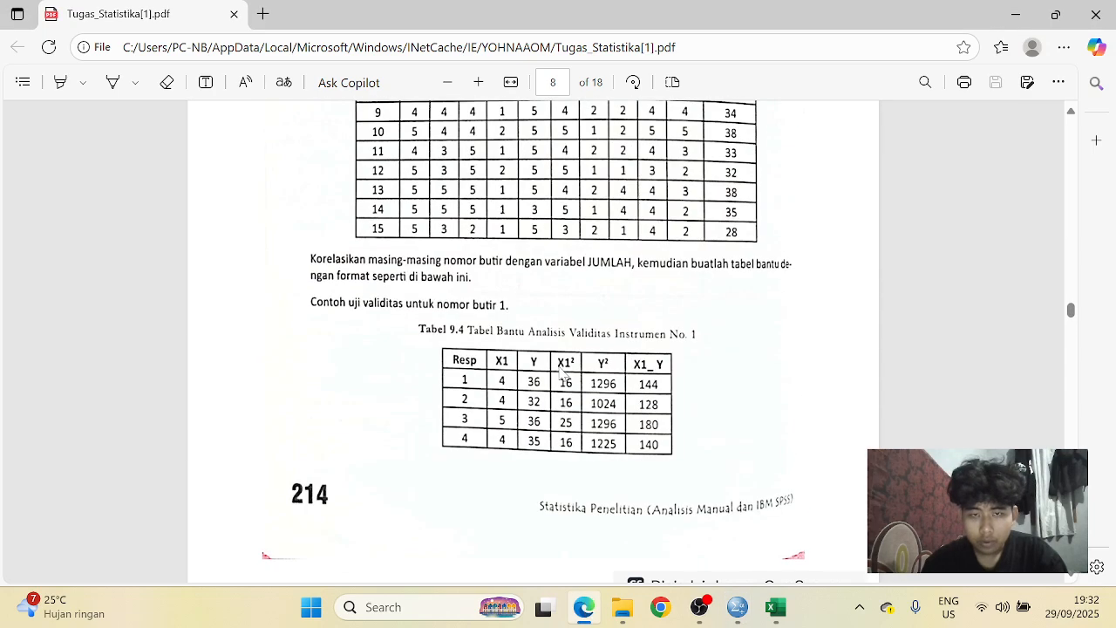
scroll(563, 373, down, 15)
scroll(563, 375, down, 20)
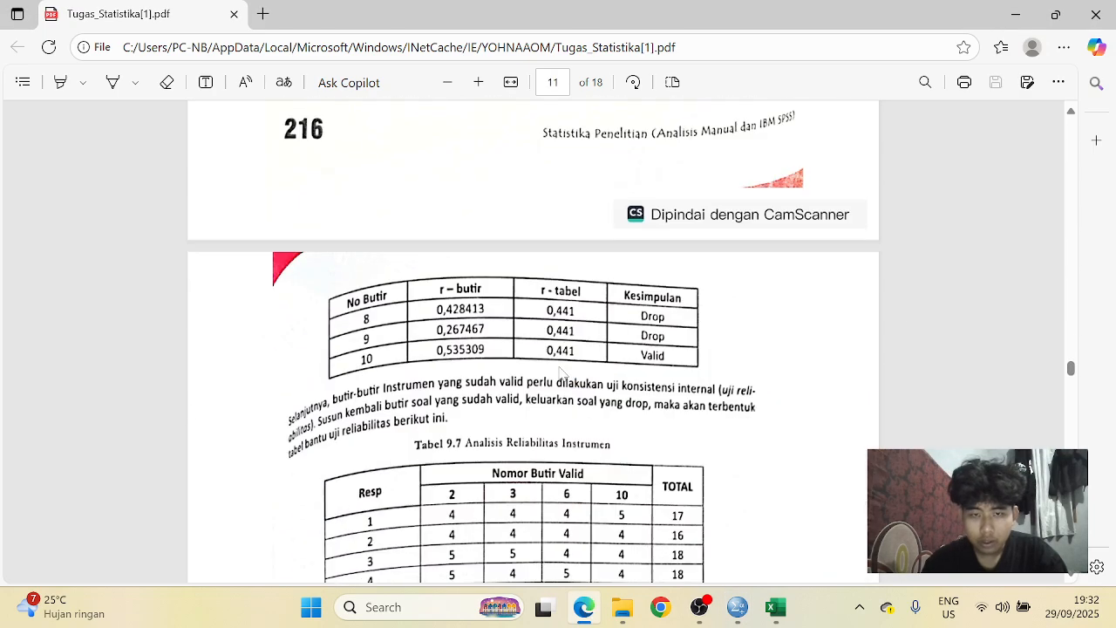
scroll(562, 375, down, 20)
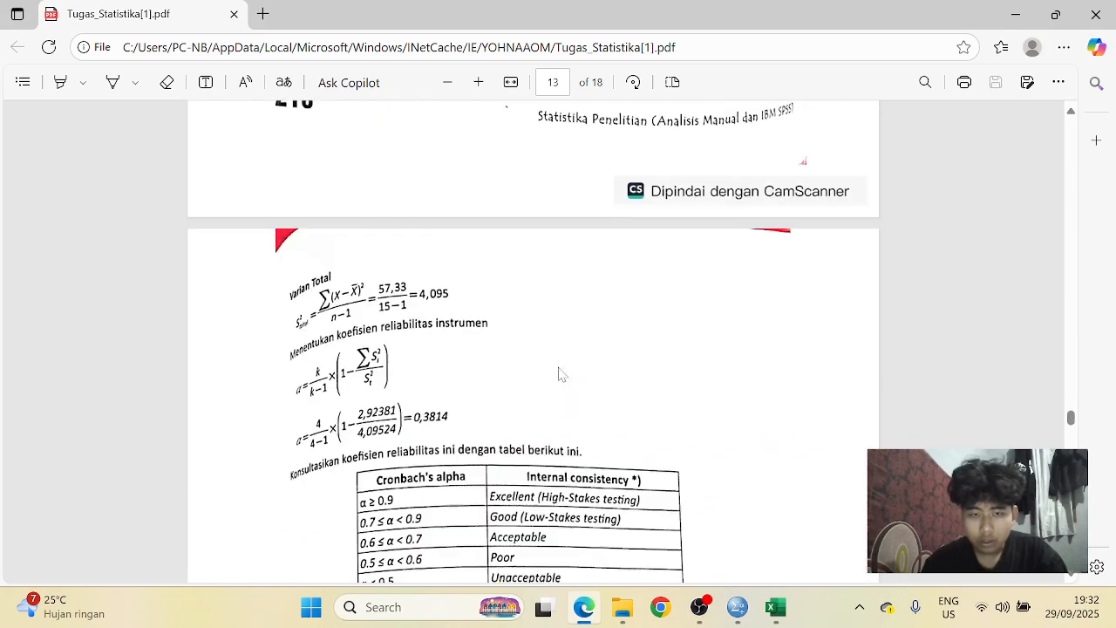
scroll(560, 373, down, 4)
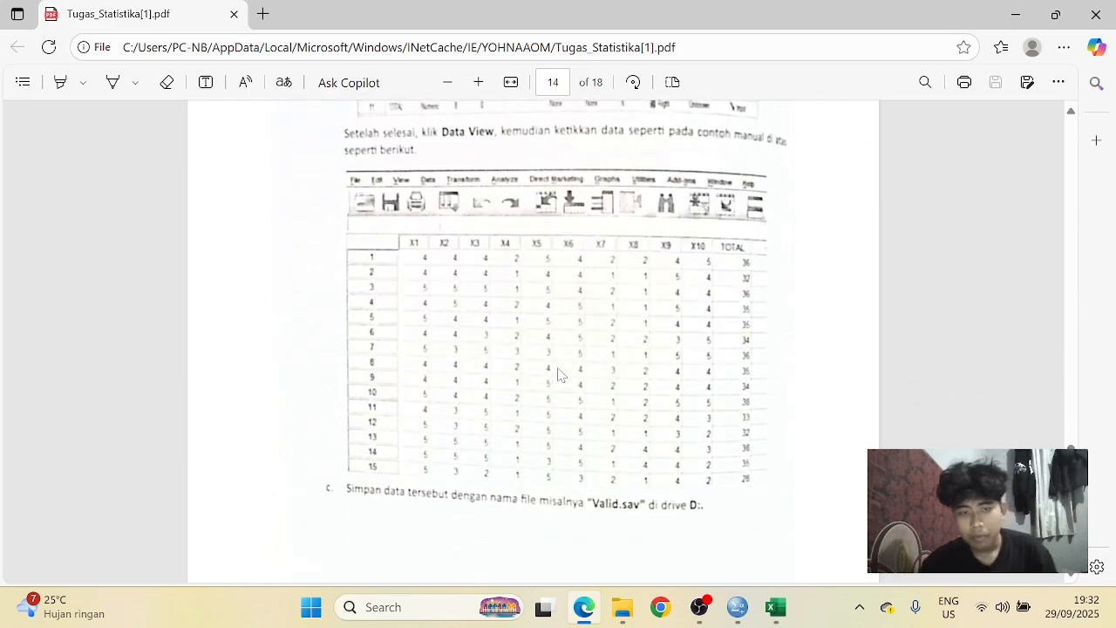
scroll(560, 373, down, 12)
scroll(558, 373, down, 3)
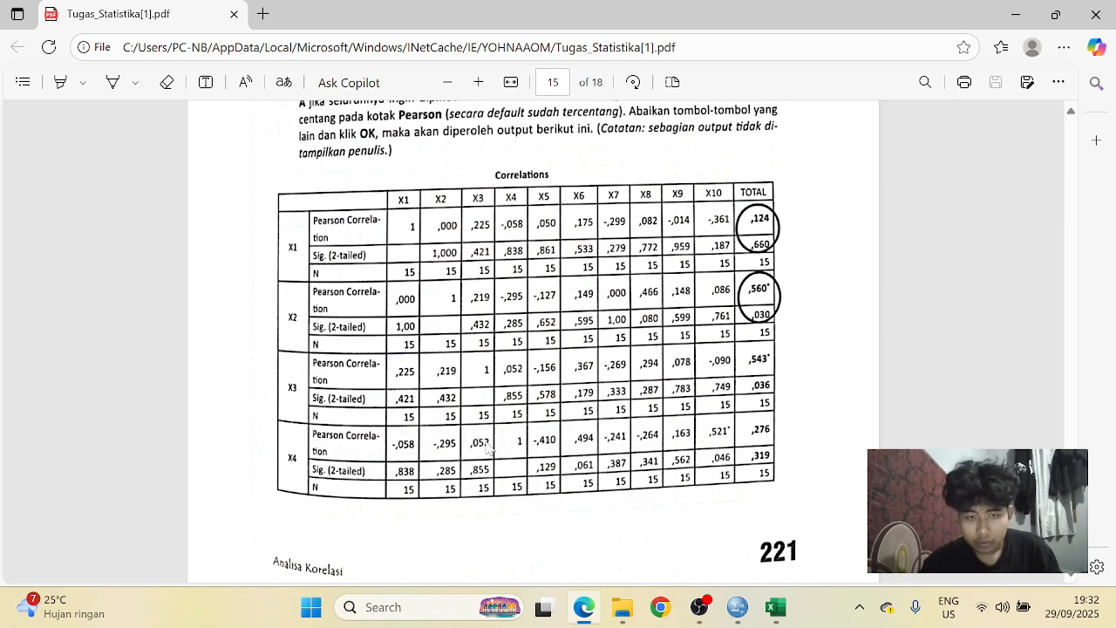
- Examine the PDF's Correlations table through its TOTAL row and the item validity conclusion table on page 16
scroll(491, 451, down, 6)
scroll(497, 421, up, 6)
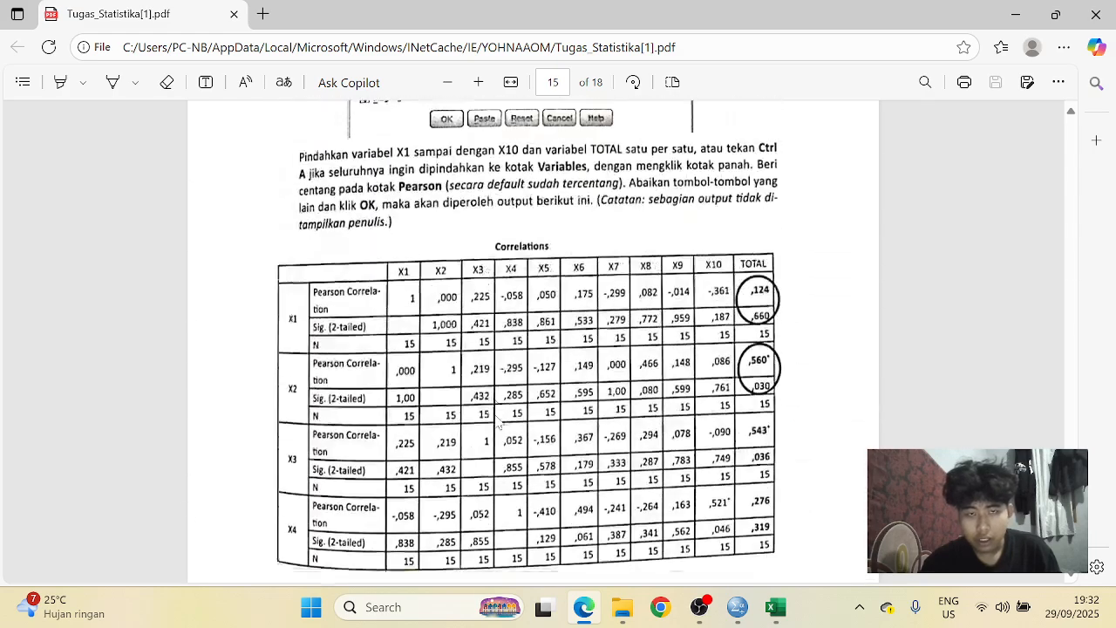
scroll(499, 422, down, 8)
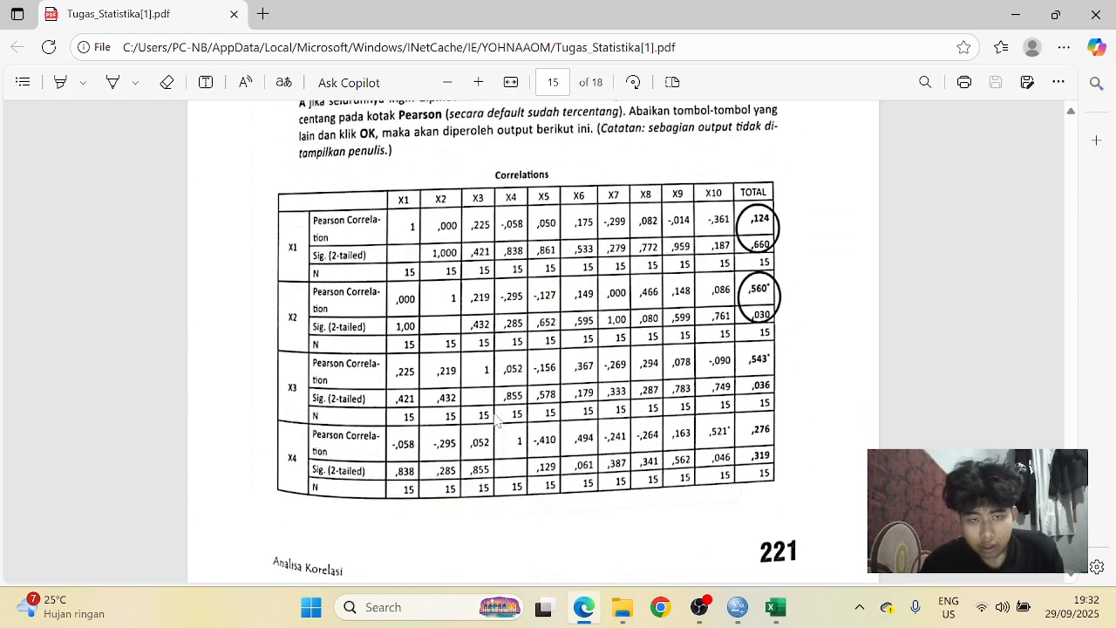
scroll(495, 421, down, 1)
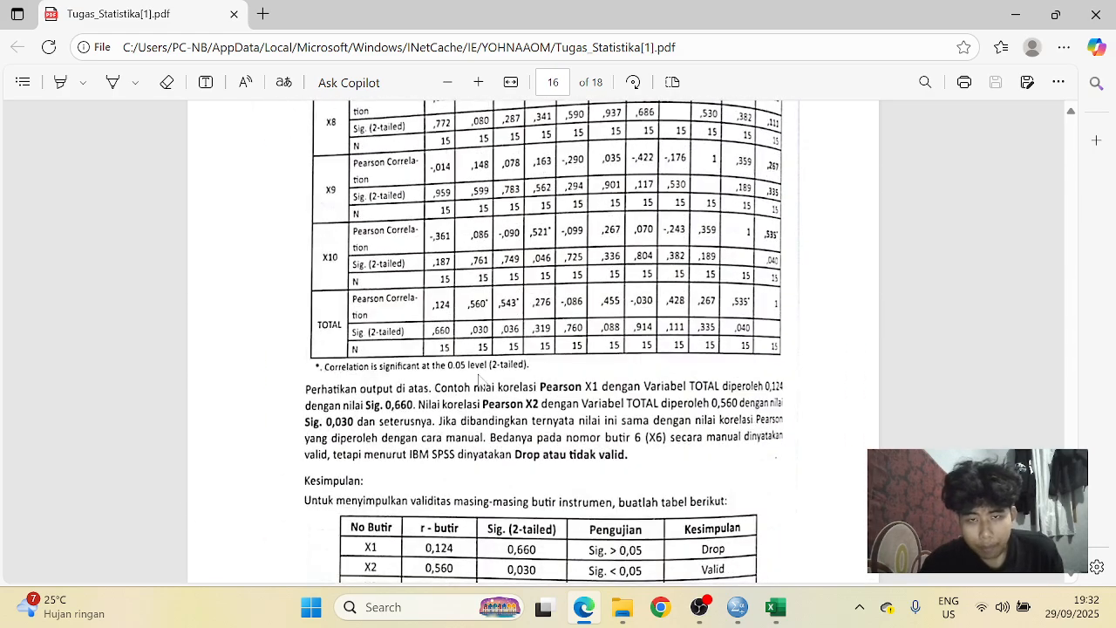
scroll(504, 340, down, 3)
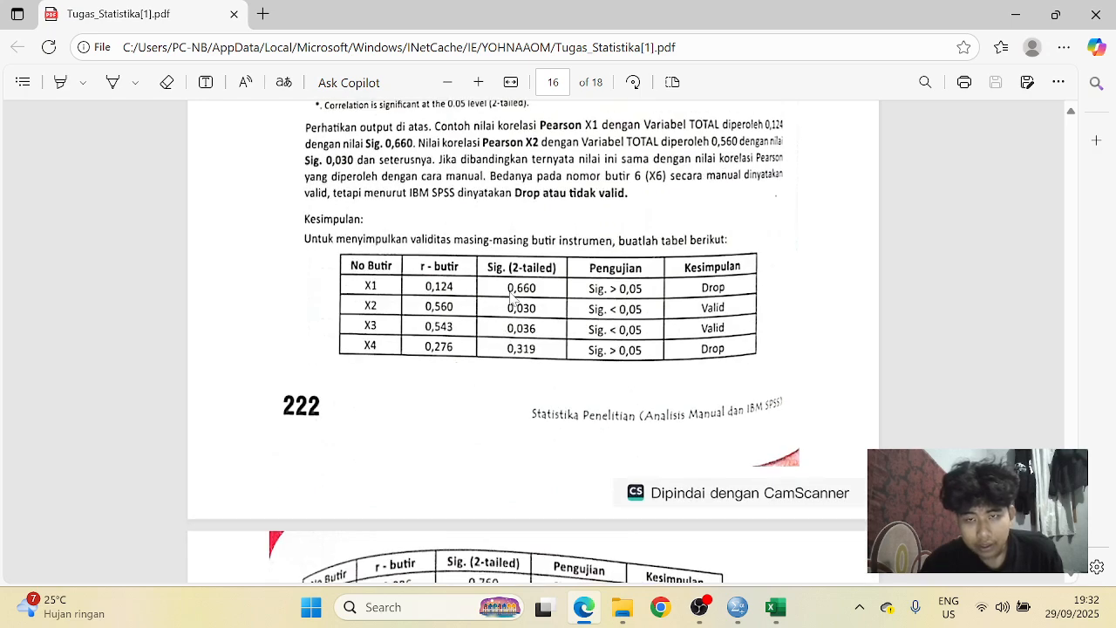
scroll(512, 296, up, 1)
scroll(512, 299, up, 5)
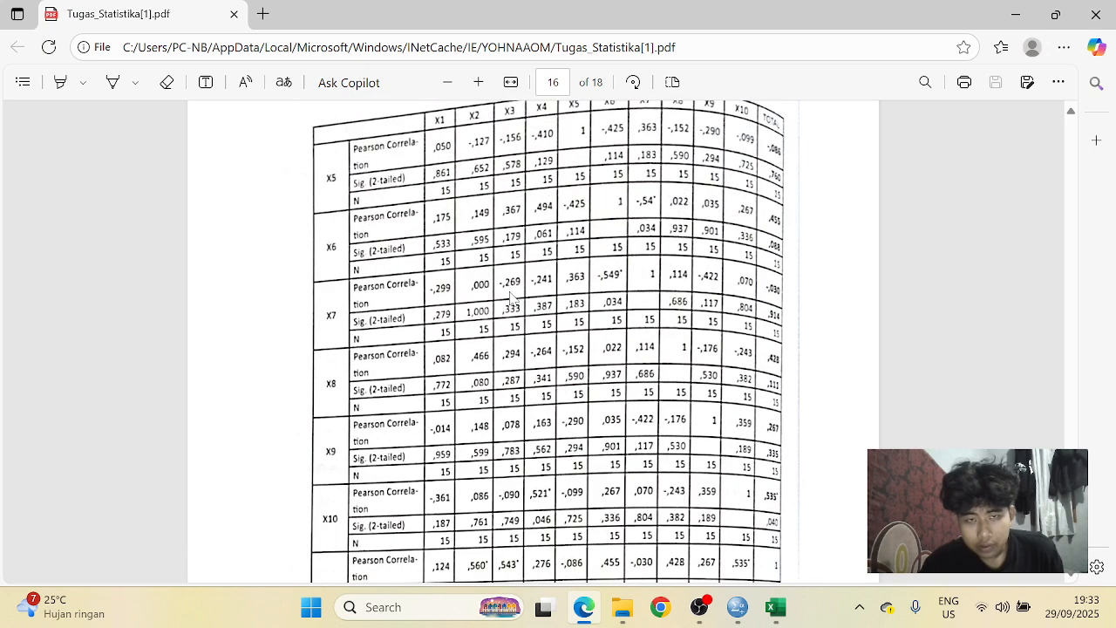
scroll(513, 299, down, 2)
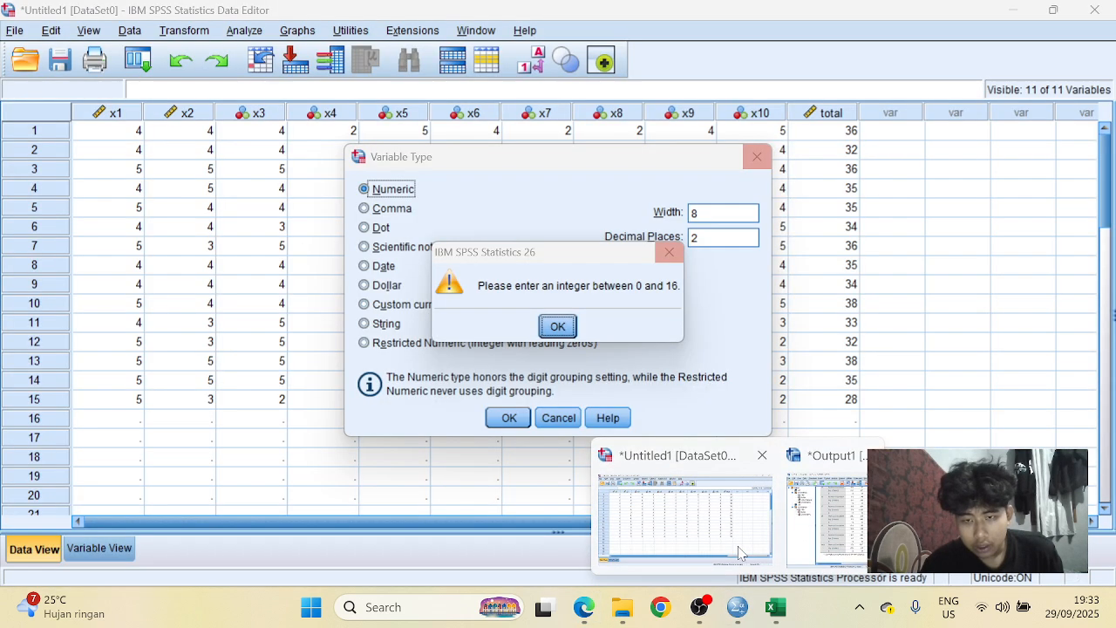
- Switch to the SPSS Statistics Viewer and examine the x1–x10 Correlations table's total column down to the last row
click(734, 597)
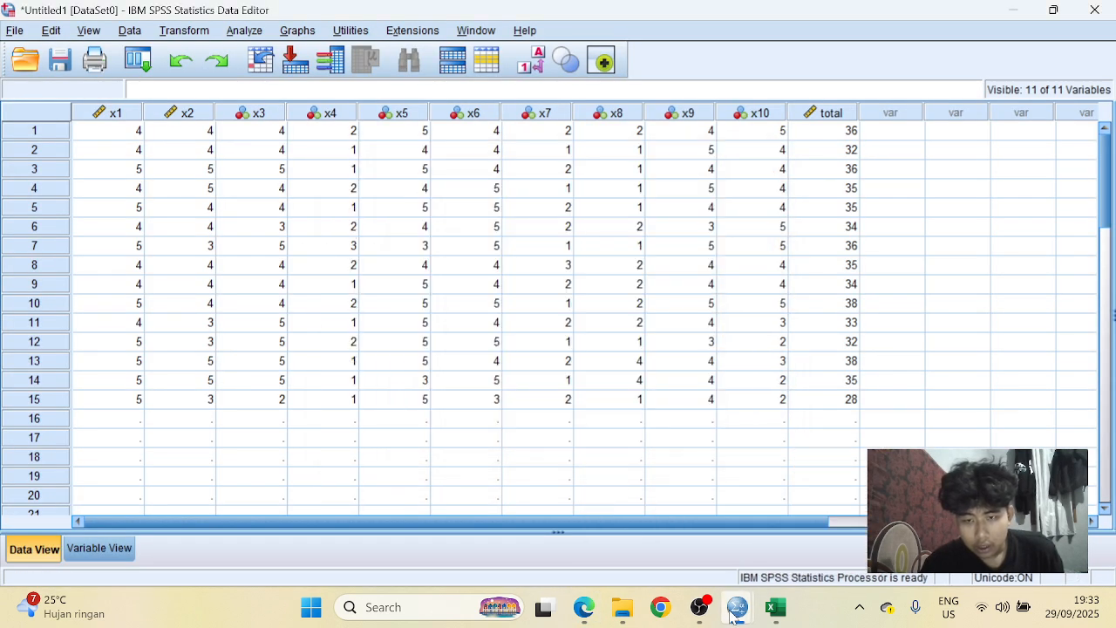
mouse_move(737, 605)
click(828, 497)
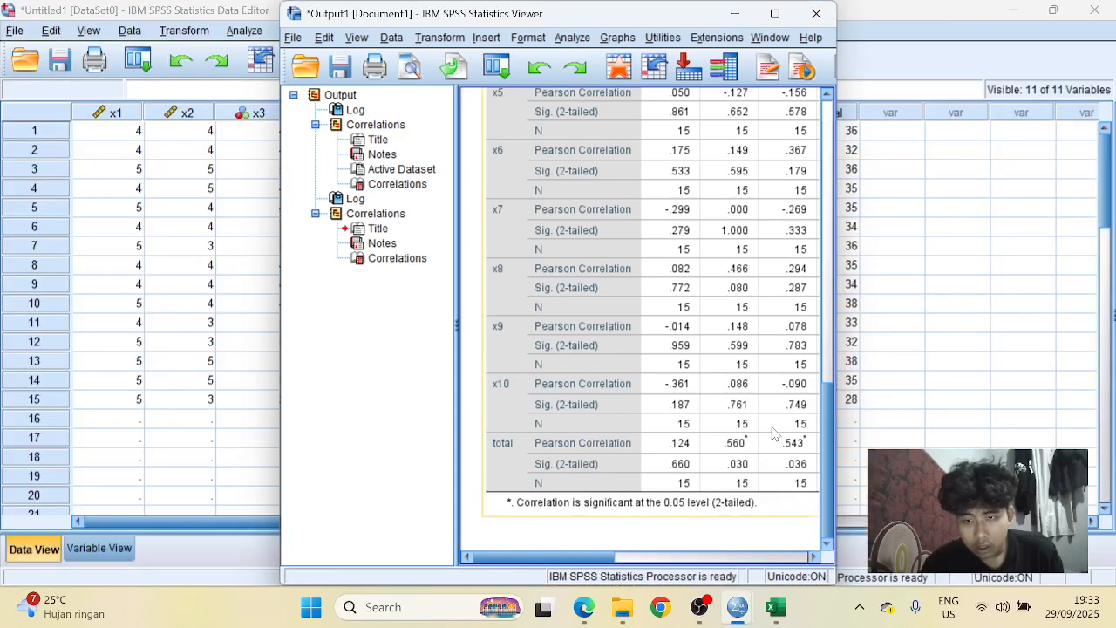
click(789, 468)
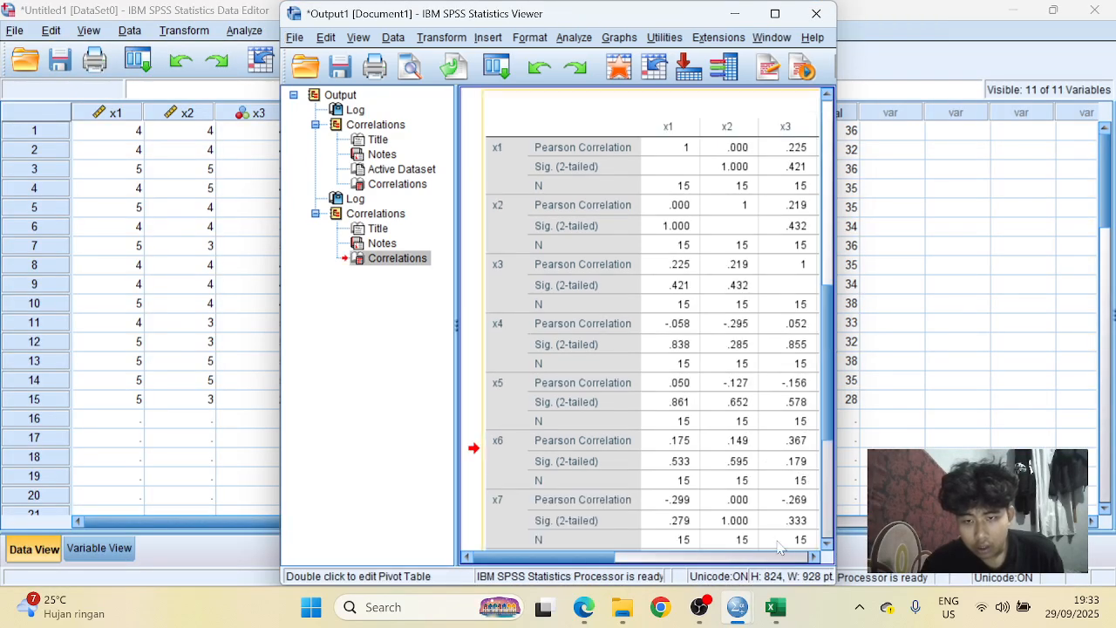
scroll(778, 547, right, 10)
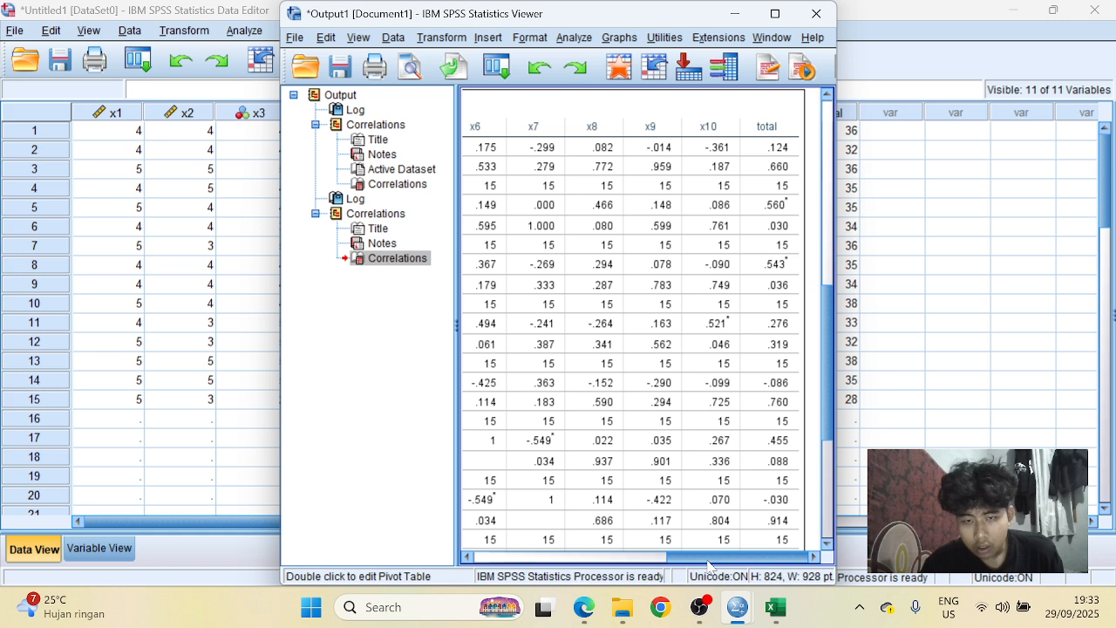
scroll(670, 473, down, 5)
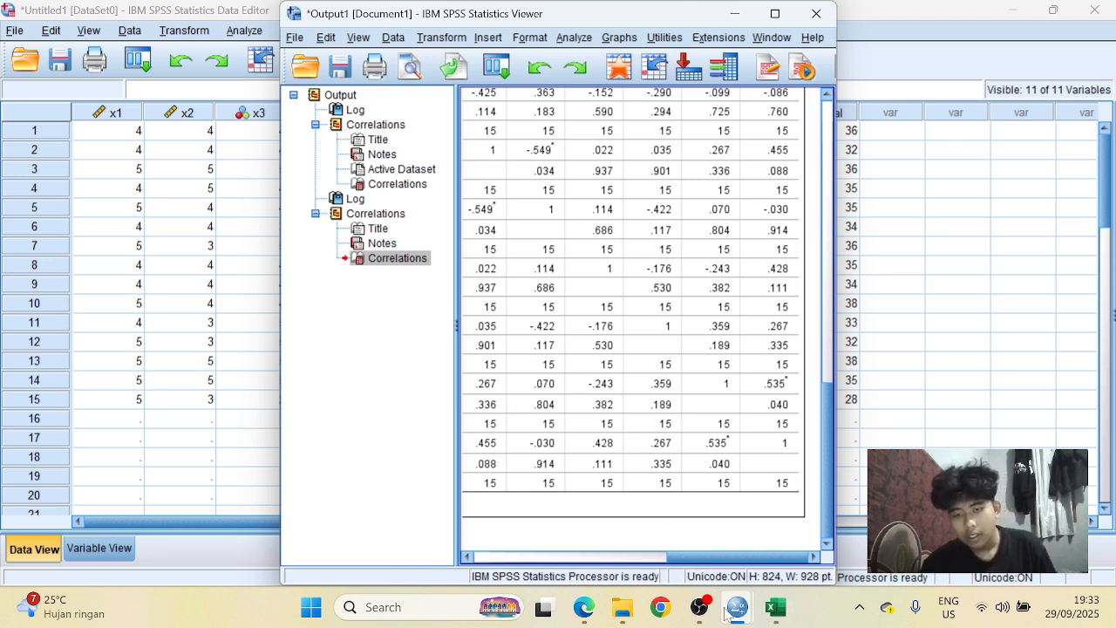
mouse_move(732, 610)
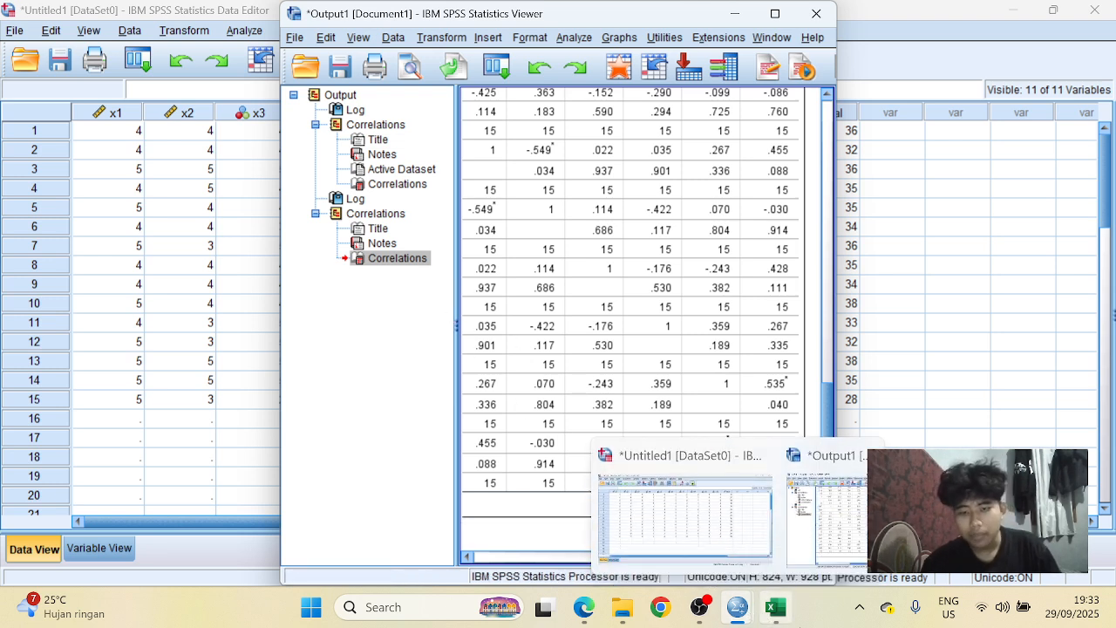